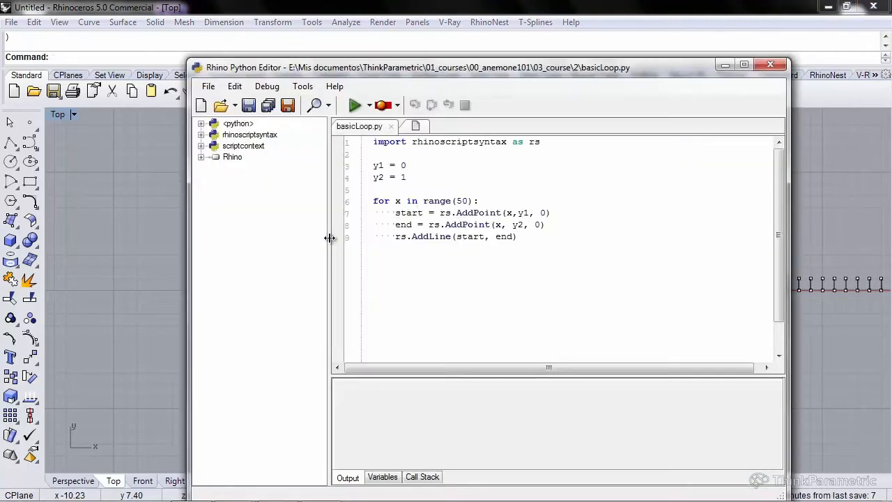
Close the Python script editor and delete all the scripted points and lines in the Top view
{"action": "left_click", "coordinate": [770, 64]}
{"action": "scroll", "coordinate": [444, 252], "scroll_direction": "down", "scroll_amount": 4}
{"action": "scroll", "coordinate": [488, 272], "scroll_direction": "up", "scroll_amount": 4}
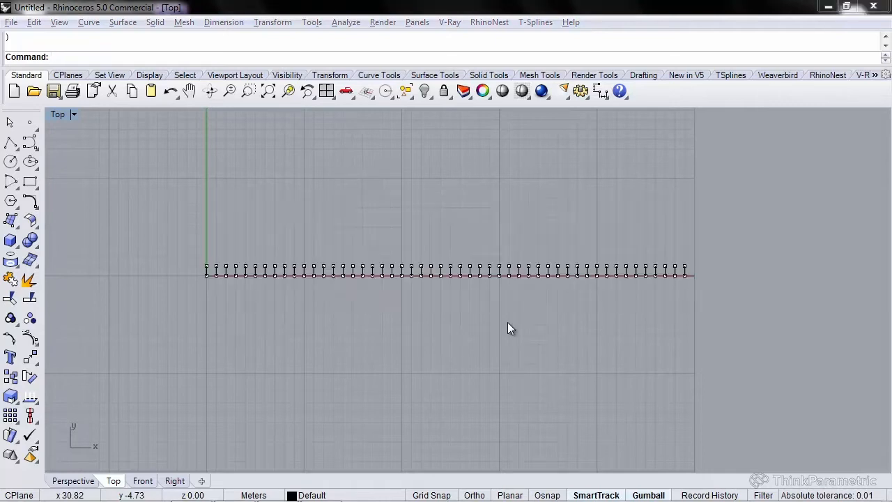
{"action": "left_click_drag", "start_coordinate": [191, 278], "coordinate": [182, 246]}
{"action": "key", "text": "Delete"}
Launch Grasshopper and arrange its window side by side with the Rhino window, keeping the origin in view
{"action": "type", "text": "gr"}
{"action": "key", "text": "Return"}
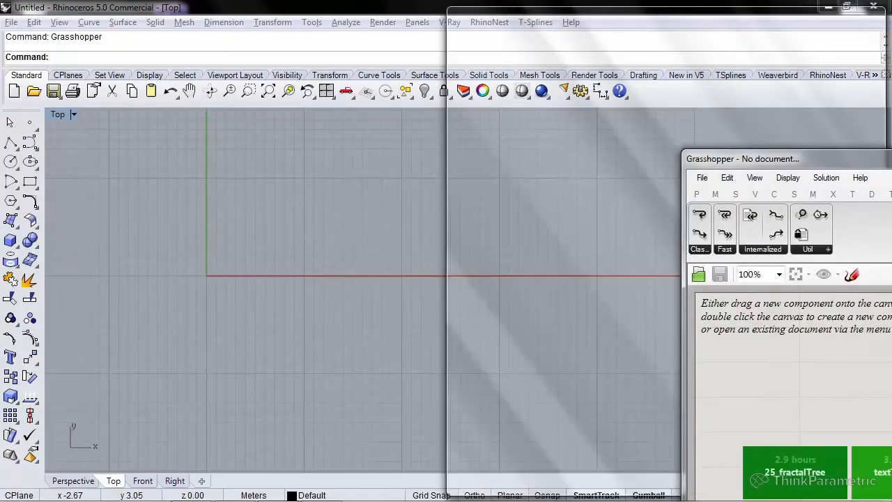
{"action": "left_click_drag", "start_coordinate": [890, 159], "coordinate": [891, 159]}
{"action": "left_click_drag", "start_coordinate": [345, 7], "coordinate": [1, 56]}
{"action": "right_click", "coordinate": [198, 230]}
{"action": "scroll", "coordinate": [199, 231], "scroll_direction": "down", "scroll_amount": 10}
{"action": "right_click_drag", "start_coordinate": [219, 270], "coordinate": [269, 281]}
Add a Point parameter to the canvas and set its single point to the origin, 0
{"action": "left_click", "coordinate": [661, 207]}
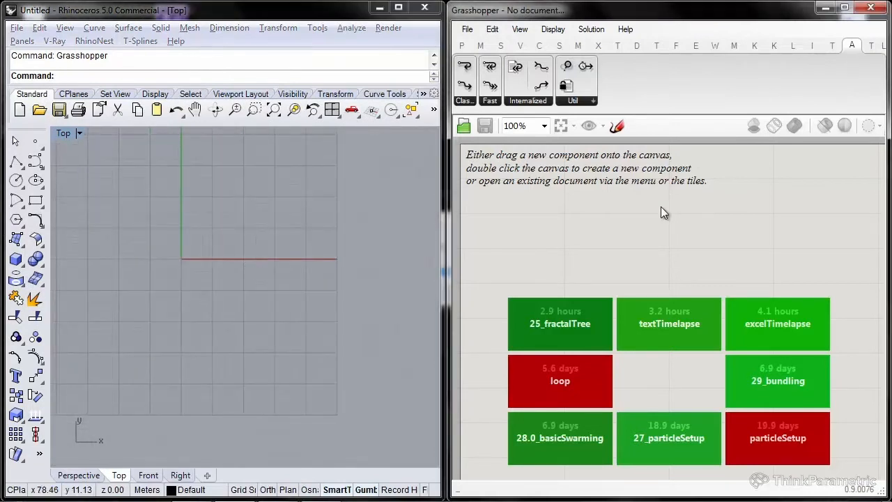
{"action": "double_click", "coordinate": [661, 207]}
{"action": "type", "text": "point"}
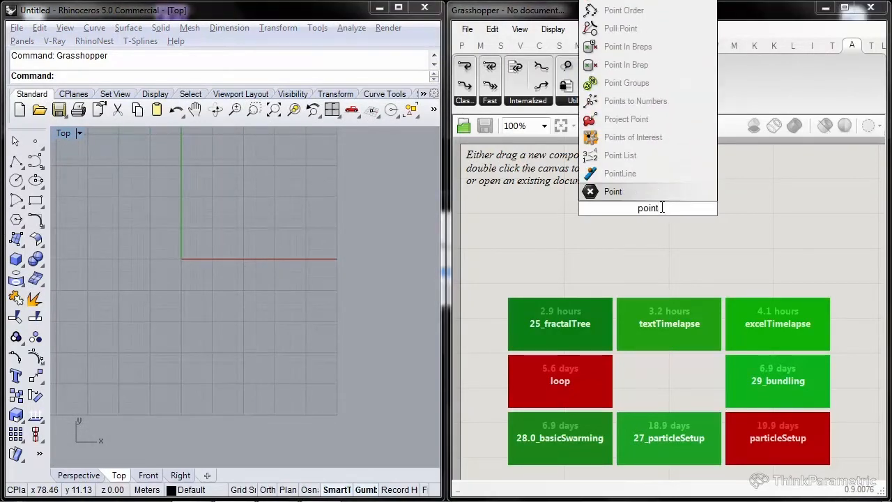
{"action": "key", "text": "Return"}
{"action": "right_click", "coordinate": [649, 208]}
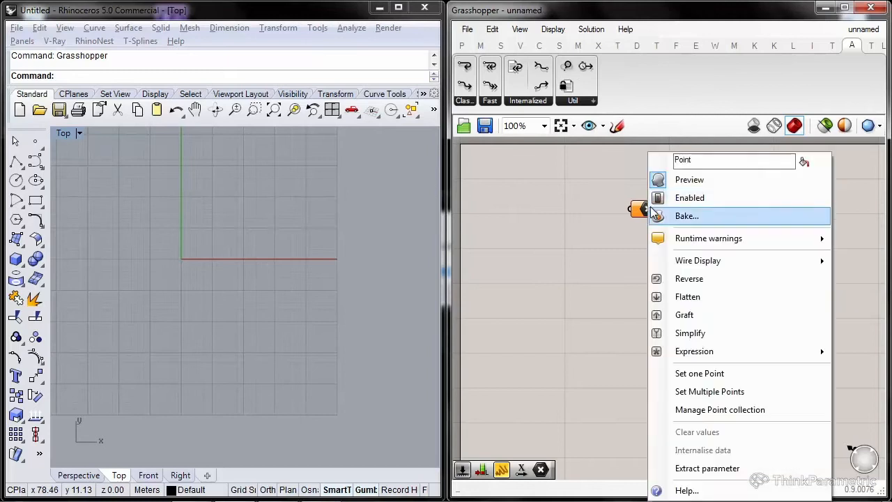
{"action": "left_click", "coordinate": [747, 374]}
{"action": "type", "text": "0"}
{"action": "key", "text": "Return"}
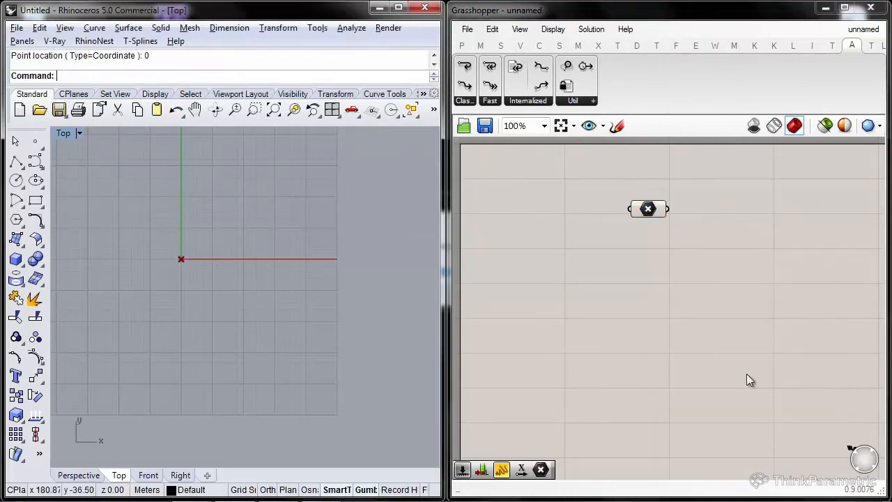
Duplicate the Point parameter and set the copy to a picked point at about x 21, y 14
{"action": "left_click", "coordinate": [650, 207]}
{"action": "left_click_drag", "start_coordinate": [650, 208], "coordinate": [649, 266], "text": "alt"}
{"action": "right_click", "coordinate": [648, 265]}
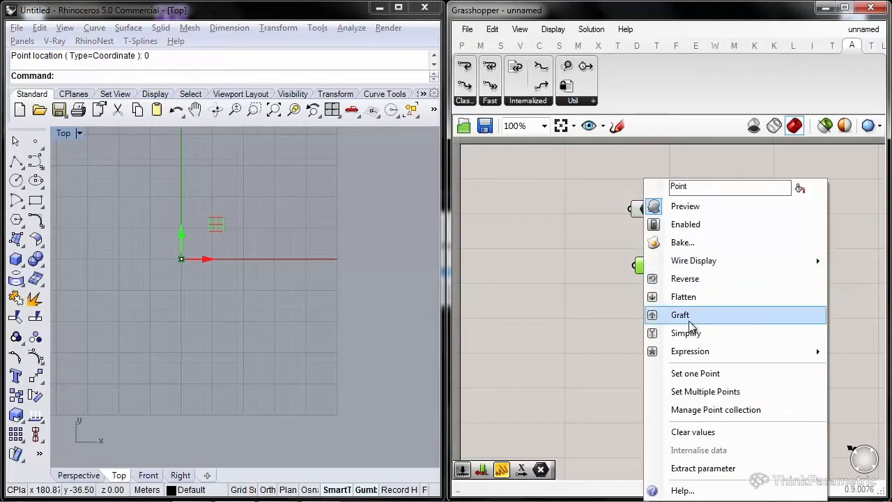
{"action": "left_click", "coordinate": [707, 372]}
{"action": "left_click", "coordinate": [248, 217]}
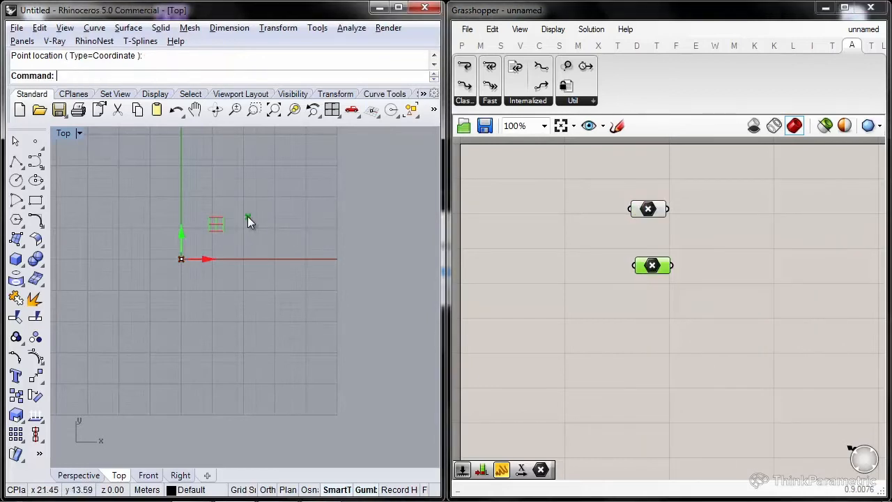
{"action": "double_click", "coordinate": [857, 275]}
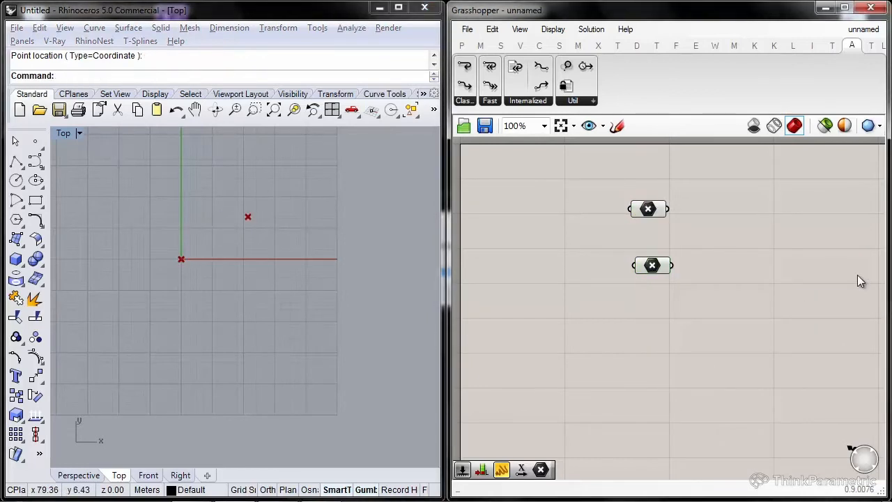
Place the origin Point parameter below the other one and wire both into a new Distance component, origin as Point B
{"action": "left_click", "coordinate": [649, 209]}
{"action": "left_click_drag", "start_coordinate": [647, 212], "coordinate": [660, 317]}
{"action": "left_click_drag", "start_coordinate": [663, 270], "coordinate": [667, 227]}
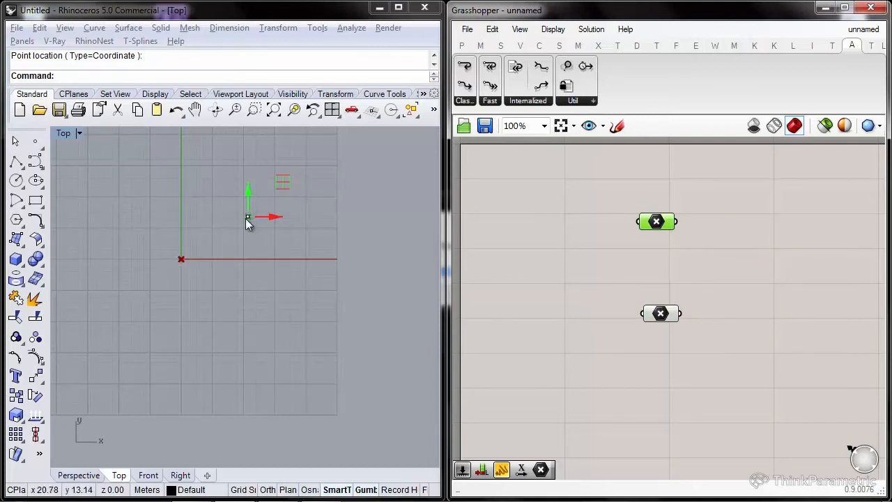
{"action": "right_click_drag", "start_coordinate": [867, 229], "coordinate": [823, 228]}
{"action": "double_click", "coordinate": [823, 228]}
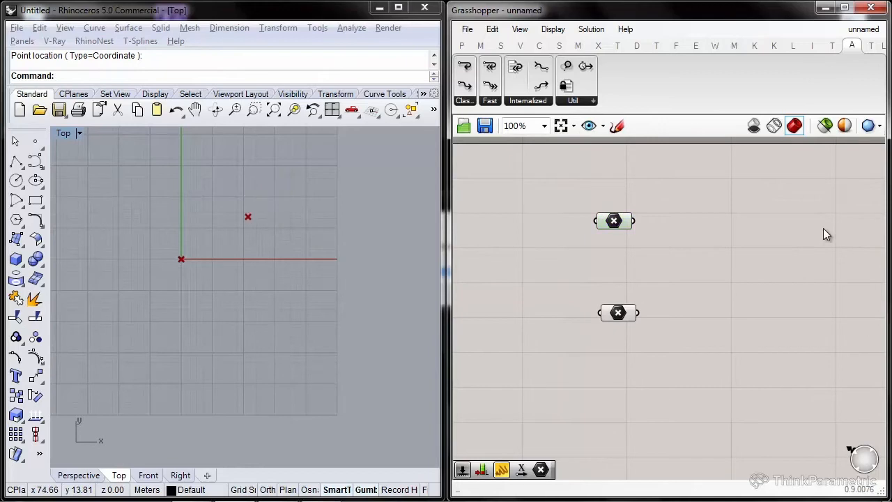
{"action": "type", "text": "dist"}
{"action": "key", "text": "Return"}
{"action": "left_click_drag", "start_coordinate": [819, 230], "coordinate": [687, 259]}
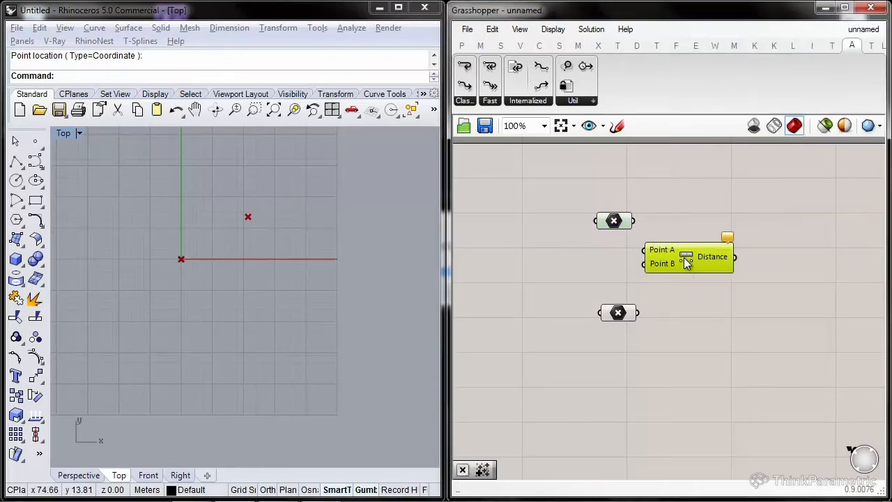
{"action": "left_click_drag", "start_coordinate": [633, 220], "coordinate": [640, 313]}
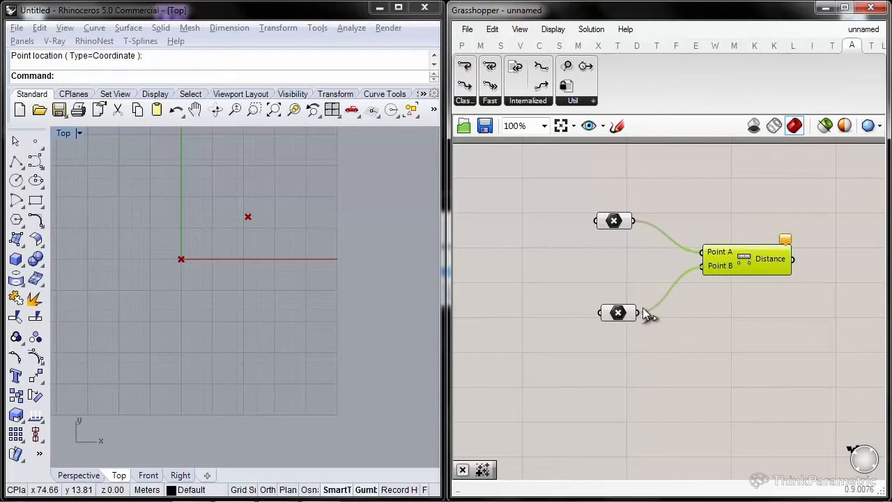
Align the Distance component with the upper Point parameter and add a Unit X component after it
{"action": "left_click_drag", "start_coordinate": [725, 266], "coordinate": [709, 237]}
{"action": "double_click", "coordinate": [728, 265]}
{"action": "type", "text": "x"}
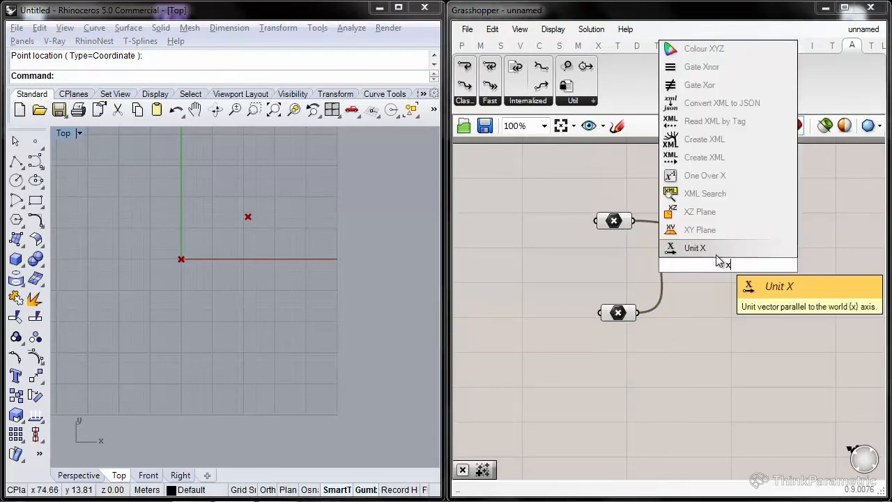
{"action": "left_click", "coordinate": [715, 250]}
{"action": "left_click_drag", "start_coordinate": [725, 271], "coordinate": [837, 233]}
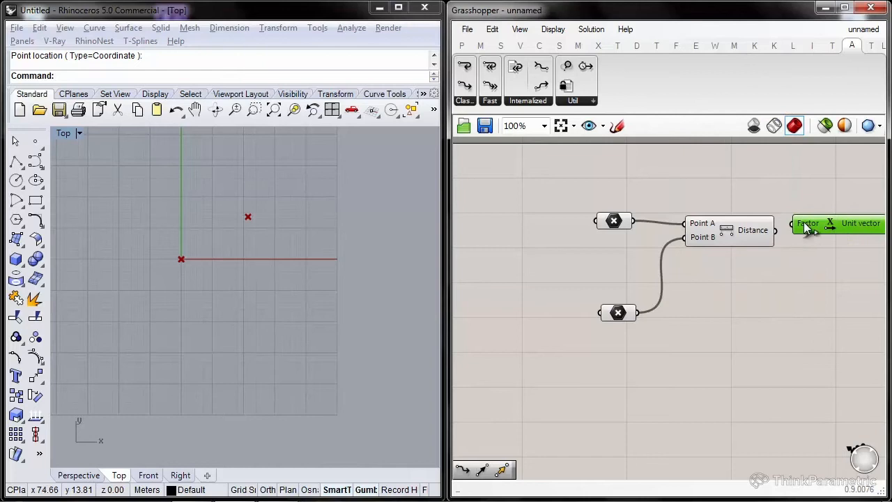
Add a Move component that moves the non-origin point along Unit X, with the distance as the vector's factor
{"action": "double_click", "coordinate": [783, 263]}
{"action": "type", "text": "move"}
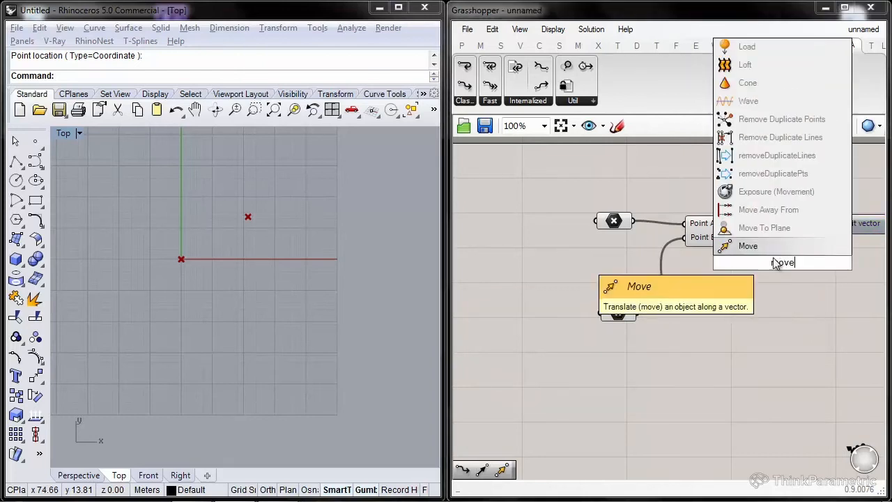
{"action": "left_click", "coordinate": [741, 245]}
{"action": "right_click_drag", "start_coordinate": [742, 243], "coordinate": [630, 246]}
{"action": "left_click_drag", "start_coordinate": [650, 268], "coordinate": [538, 225]}
{"action": "left_click_drag", "start_coordinate": [775, 228], "coordinate": [711, 284]}
{"action": "right_click_drag", "start_coordinate": [722, 283], "coordinate": [618, 283]}
{"action": "left_click_drag", "start_coordinate": [613, 289], "coordinate": [695, 248]}
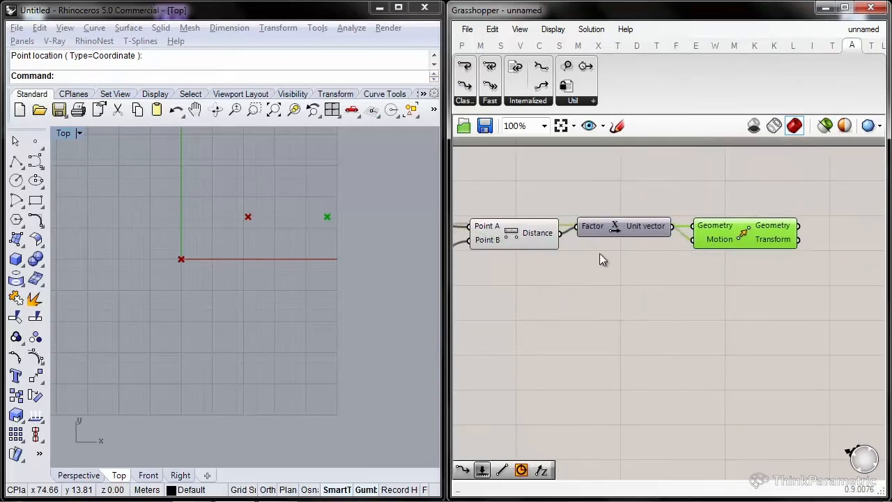
Try to feed the Move component's Geometry output back into the non-origin Point parameter
{"action": "right_click_drag", "start_coordinate": [600, 255], "coordinate": [672, 256]}
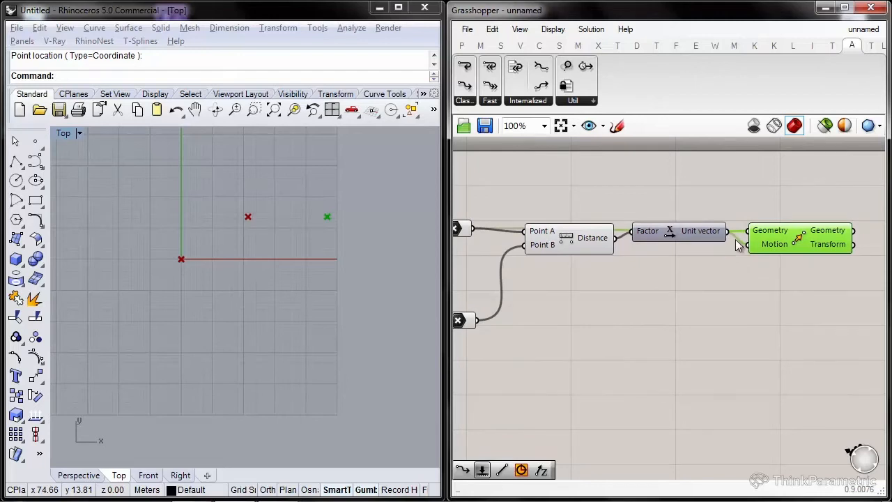
{"action": "right_click_drag", "start_coordinate": [736, 240], "coordinate": [724, 260]}
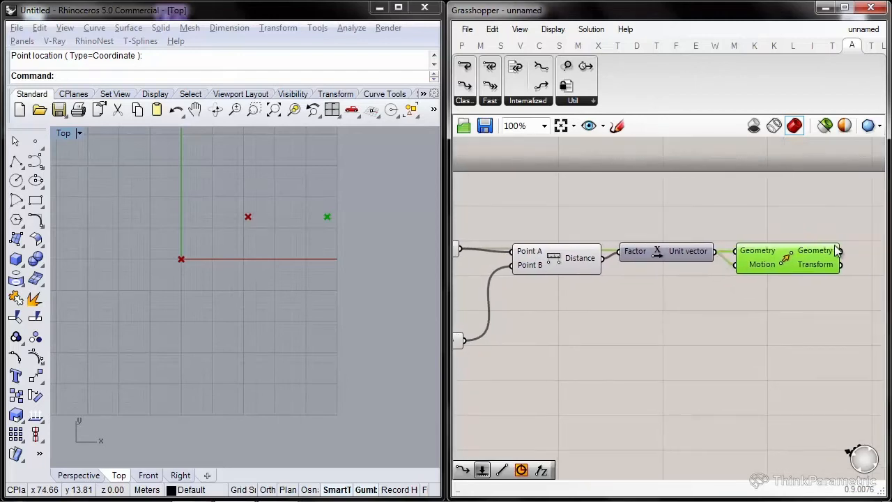
{"action": "left_click_drag", "start_coordinate": [840, 251], "coordinate": [514, 258]}
{"action": "scroll", "coordinate": [847, 245], "scroll_direction": "down", "scroll_amount": 2}
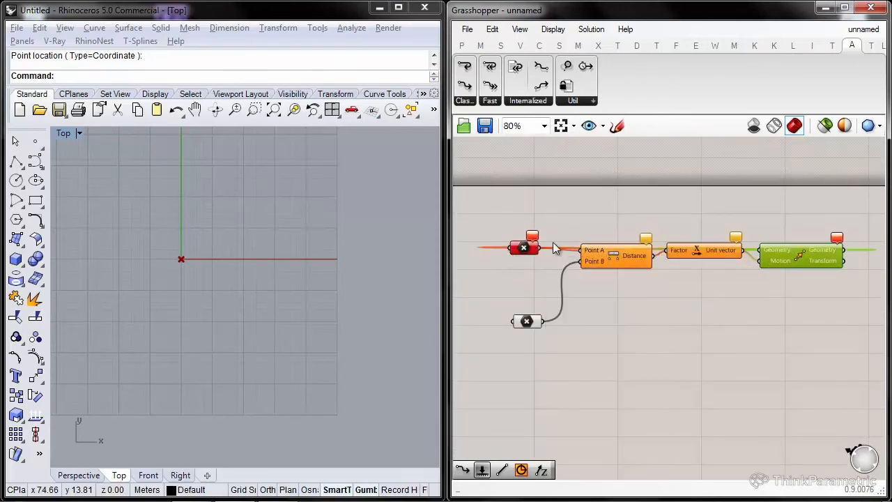
{"action": "right_click_drag", "start_coordinate": [647, 199], "coordinate": [570, 189]}
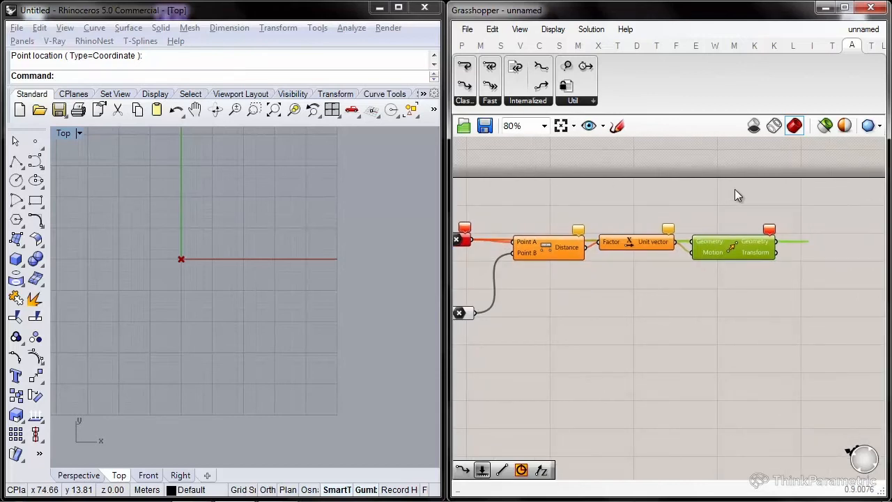
{"action": "right_click_drag", "start_coordinate": [725, 205], "coordinate": [726, 196]}
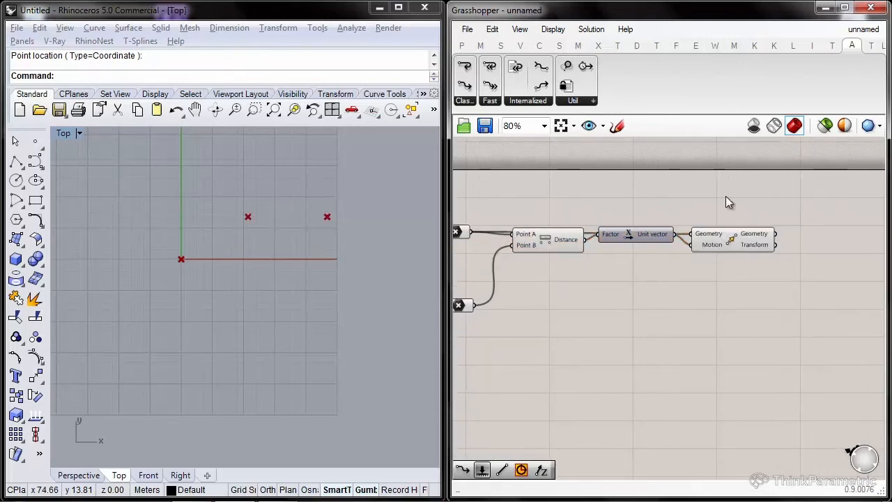
Duplicate the Distance, Unit X and Move components and feed the first Move's Geometry into the copy's Point A and Geometry inputs
{"action": "right_click_drag", "start_coordinate": [781, 196], "coordinate": [769, 191]}
{"action": "left_click_drag", "start_coordinate": [769, 191], "coordinate": [534, 269]}
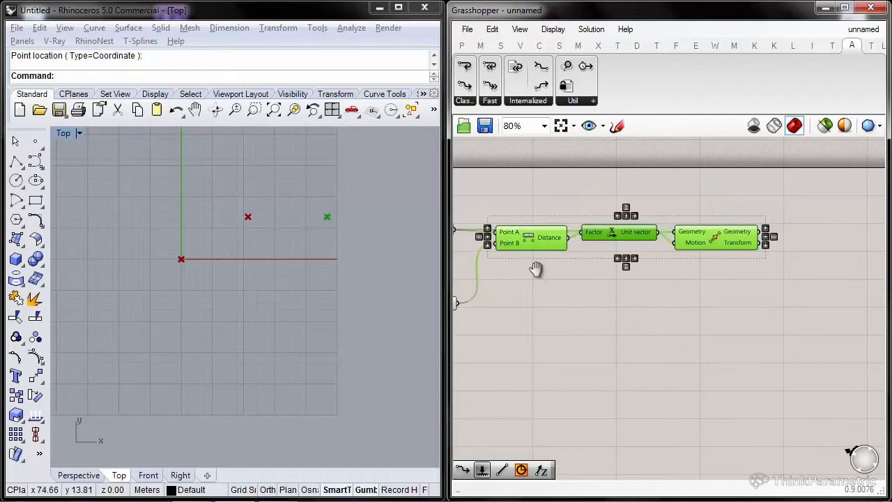
{"action": "right_click_drag", "start_coordinate": [534, 269], "coordinate": [525, 273]}
{"action": "left_click_drag", "start_coordinate": [514, 235], "coordinate": [658, 219], "text": "alt"}
{"action": "right_click_drag", "start_coordinate": [659, 216], "coordinate": [642, 223]}
{"action": "left_click_drag", "start_coordinate": [643, 225], "coordinate": [864, 280]}
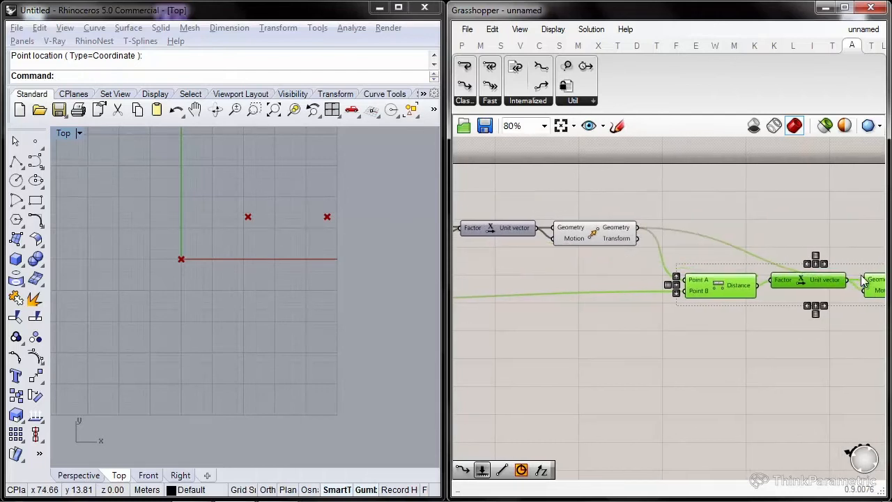
{"action": "right_click_drag", "start_coordinate": [389, 270], "coordinate": [298, 266]}
{"action": "scroll", "coordinate": [297, 267], "scroll_direction": "down", "scroll_amount": 6}
Chain a third Distance, Unit X and Move set, using the second Move's Geometry as its Point A and geometry to move
{"action": "right_click_drag", "start_coordinate": [658, 256], "coordinate": [579, 239]}
{"action": "left_click_drag", "start_coordinate": [585, 260], "coordinate": [786, 339]}
{"action": "right_click_drag", "start_coordinate": [786, 339], "coordinate": [699, 312]}
{"action": "left_click_drag", "start_coordinate": [678, 307], "coordinate": [737, 238]}
{"action": "right_click_drag", "start_coordinate": [747, 253], "coordinate": [693, 237]}
{"action": "left_click_drag", "start_coordinate": [789, 266], "coordinate": [821, 305]}
{"action": "right_click_drag", "start_coordinate": [792, 302], "coordinate": [721, 294]}
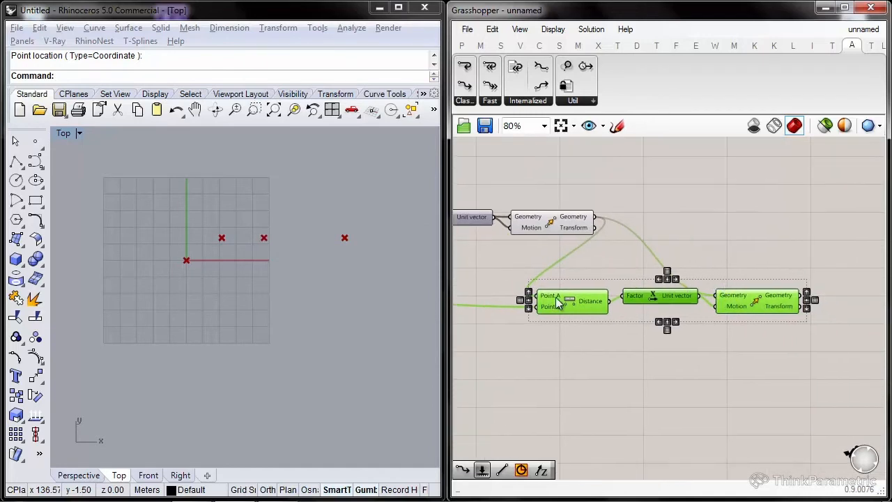
{"action": "left_click_drag", "start_coordinate": [558, 301], "coordinate": [623, 300]}
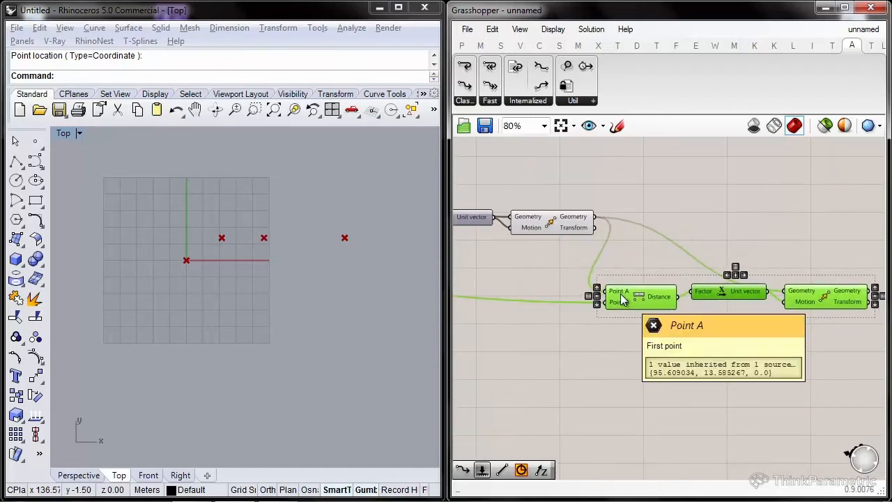
{"action": "right_click_drag", "start_coordinate": [622, 299], "coordinate": [697, 283]}
{"action": "scroll", "coordinate": [237, 292], "scroll_direction": "down", "scroll_amount": 5}
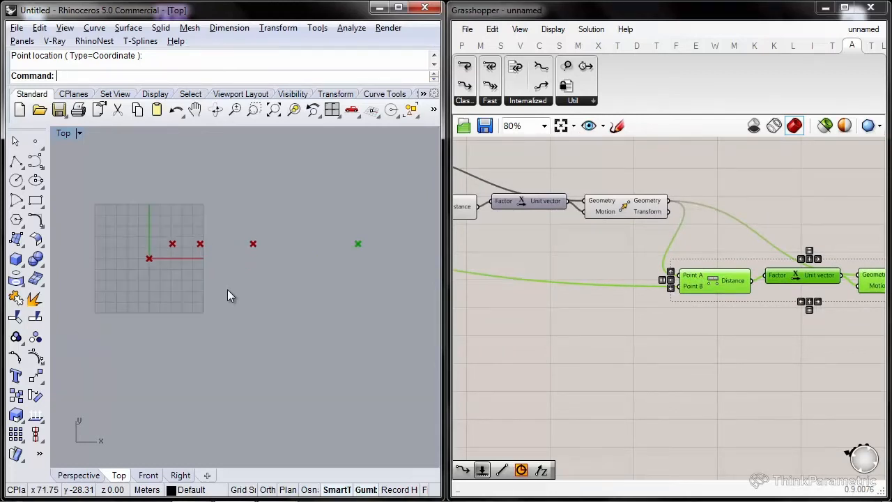
{"action": "left_click", "coordinate": [793, 185]}
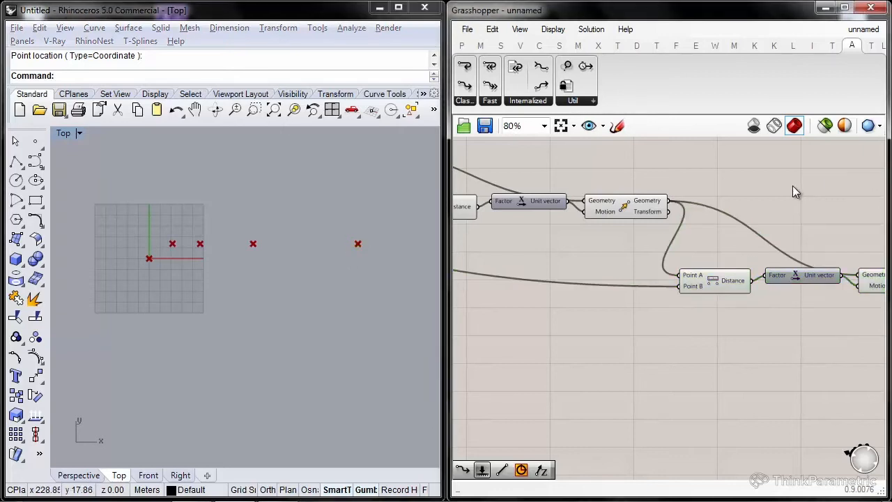
Delete every component from the Grasshopper canvas
{"action": "scroll", "coordinate": [792, 188], "scroll_direction": "down", "scroll_amount": 5}
{"action": "left_click_drag", "start_coordinate": [862, 191], "coordinate": [479, 309]}
{"action": "key", "text": "Delete"}
Add Anemone's classic Loop Start component and a Loop End component after it on the empty canvas
{"action": "right_click_drag", "start_coordinate": [584, 207], "coordinate": [630, 265]}
{"action": "scroll", "coordinate": [534, 237], "scroll_direction": "up", "scroll_amount": 3}
{"action": "right_click_drag", "start_coordinate": [534, 238], "coordinate": [577, 218]}
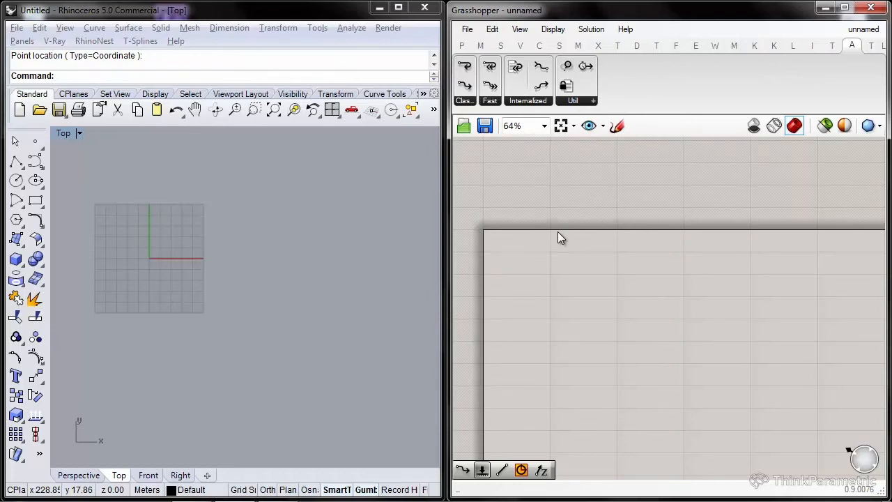
{"action": "right_click_drag", "start_coordinate": [558, 232], "coordinate": [558, 199]}
{"action": "right_click_drag", "start_coordinate": [461, 165], "coordinate": [483, 170]}
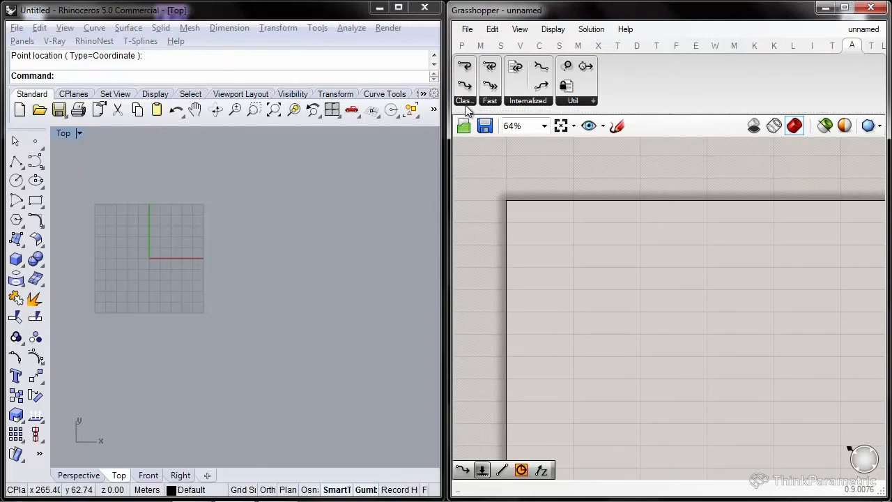
{"action": "left_click_drag", "start_coordinate": [466, 85], "coordinate": [557, 237]}
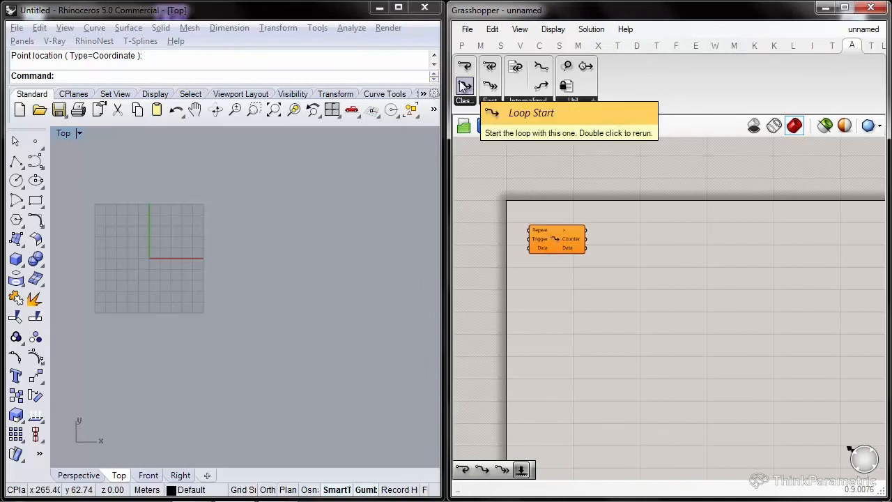
{"action": "left_click_drag", "start_coordinate": [465, 65], "coordinate": [685, 247]}
{"action": "scroll", "coordinate": [686, 247], "scroll_direction": "up", "scroll_amount": 2}
{"action": "right_click_drag", "start_coordinate": [669, 239], "coordinate": [746, 236]}
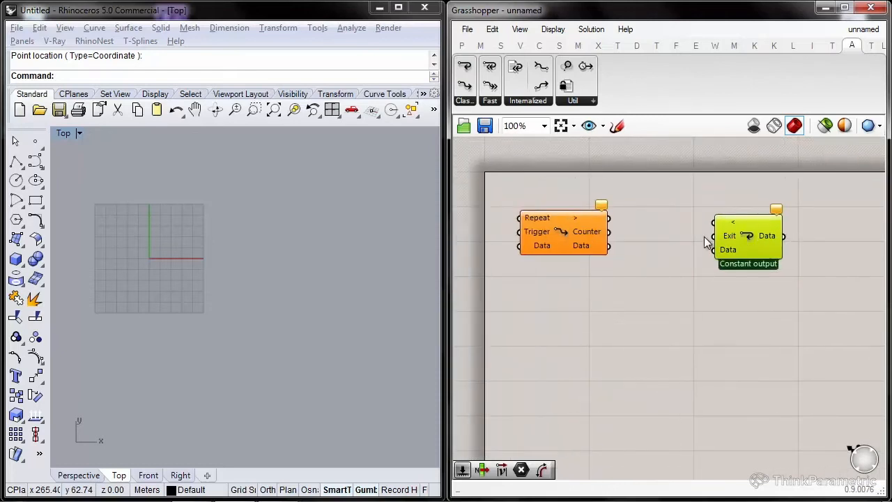
Reposition the Loop Start and Loop End components to free canvas space ahead of the loop for input parameters
{"action": "left_click_drag", "start_coordinate": [541, 224], "coordinate": [549, 232]}
{"action": "left_click_drag", "start_coordinate": [798, 197], "coordinate": [692, 277]}
{"action": "left_click_drag", "start_coordinate": [791, 300], "coordinate": [775, 234]}
Add a Point parameter before the Loop Start component and set its single point to the origin, 0
{"action": "double_click", "coordinate": [661, 288]}
{"action": "type", "text": "point"}
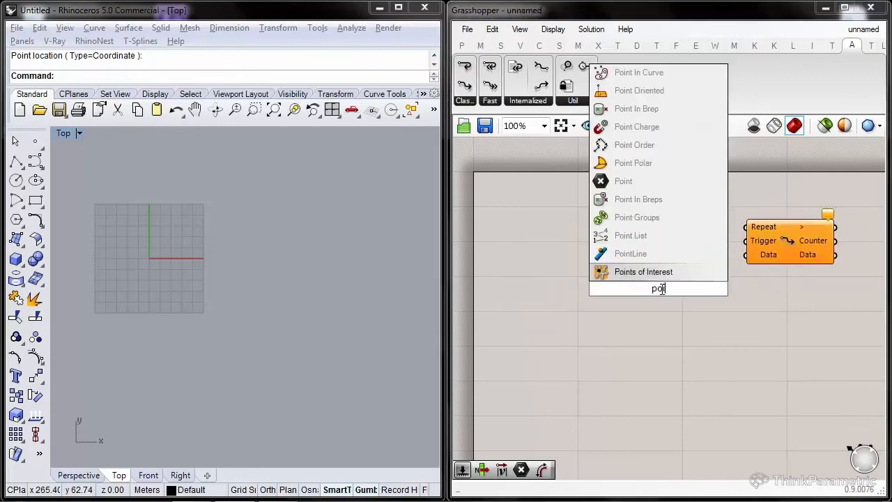
{"action": "key", "text": "Return"}
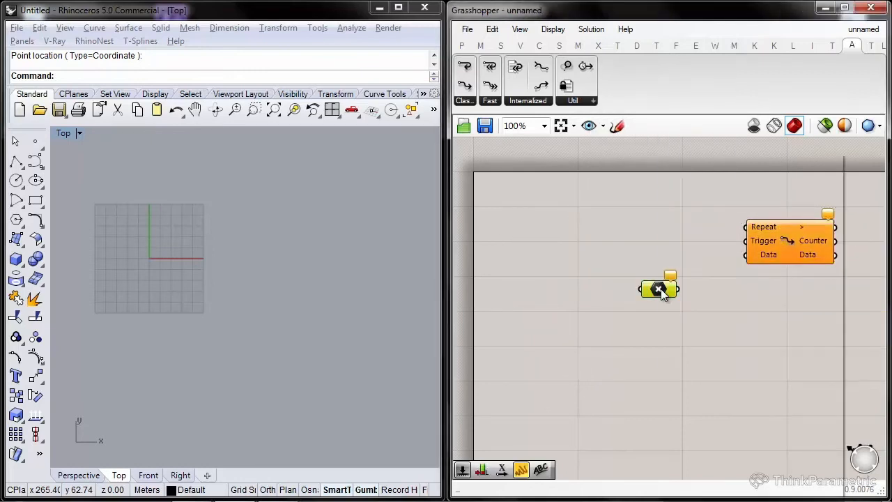
{"action": "right_click", "coordinate": [660, 289]}
{"action": "left_click", "coordinate": [701, 374]}
{"action": "type", "text": "0"}
{"action": "key", "text": "Return"}
Duplicate the Point parameter above the original and set the copy to a picked point just above the x axis near the origin
{"action": "left_click_drag", "start_coordinate": [657, 287], "coordinate": [568, 303]}
{"action": "right_click", "coordinate": [566, 302]}
{"action": "left_click", "coordinate": [624, 372]}
{"action": "scroll", "coordinate": [119, 244], "scroll_direction": "up", "scroll_amount": 5}
{"action": "left_click", "coordinate": [237, 272]}
{"action": "right_click_drag", "start_coordinate": [237, 272], "coordinate": [197, 254]}
{"action": "left_click", "coordinate": [701, 273]}
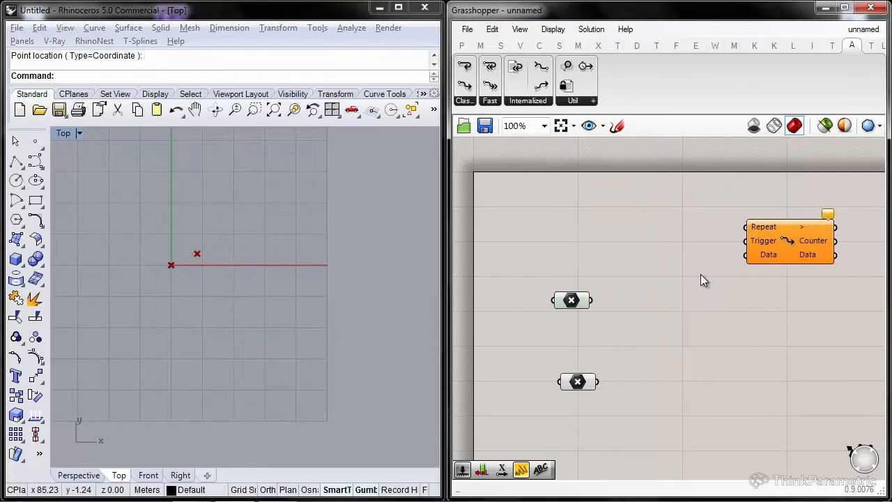
Add a Number Slider set to 10 above the Point parameters and connect it to the Loop Start's Repeat input
{"action": "right_click_drag", "start_coordinate": [700, 274], "coordinate": [619, 262]}
{"action": "double_click", "coordinate": [563, 225]}
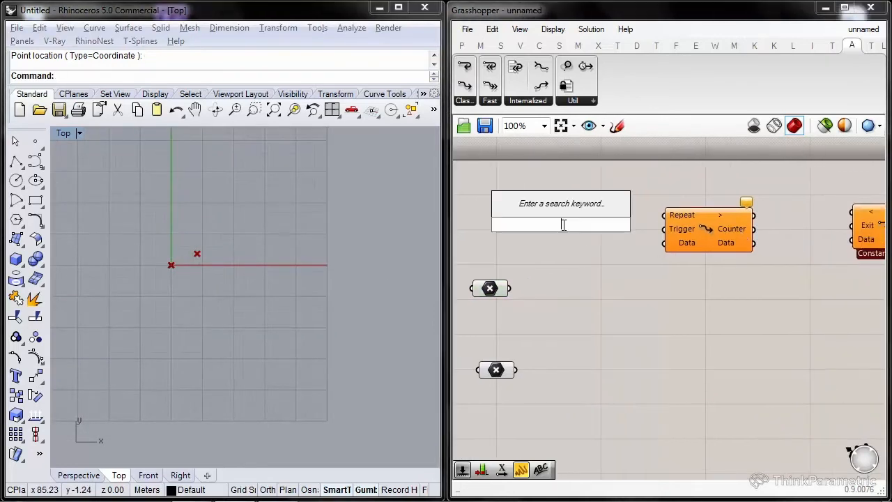
{"action": "type", "text": "1"}
{"action": "key", "text": "BackSpace"}
{"action": "type", "text": "10"}
{"action": "key", "text": "Return"}
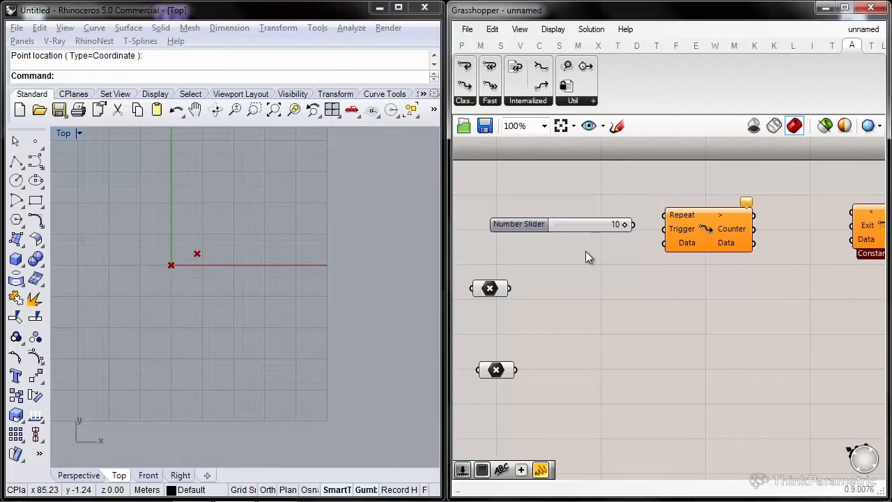
{"action": "left_click_drag", "start_coordinate": [575, 226], "coordinate": [552, 205]}
{"action": "left_click_drag", "start_coordinate": [664, 214], "coordinate": [633, 212]}
Add a Button below the slider and connect it to the Loop Start's Trigger input
{"action": "double_click", "coordinate": [577, 245]}
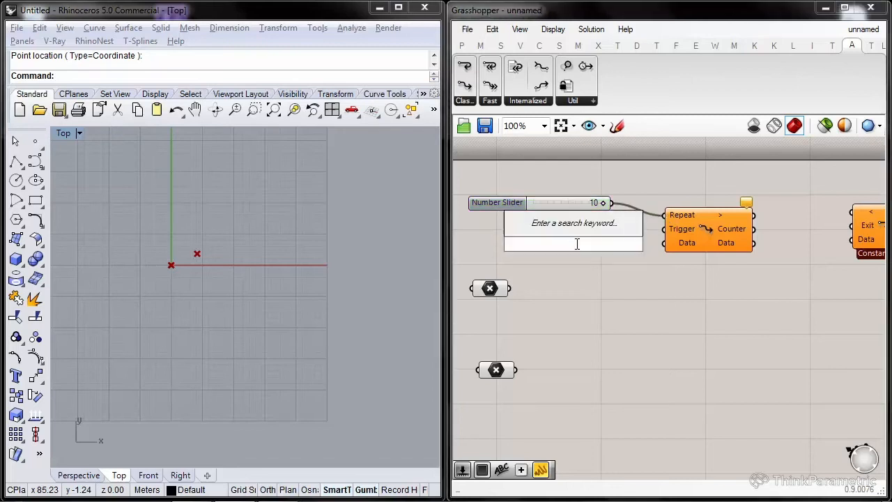
{"action": "type", "text": "but"}
{"action": "key", "text": "Return"}
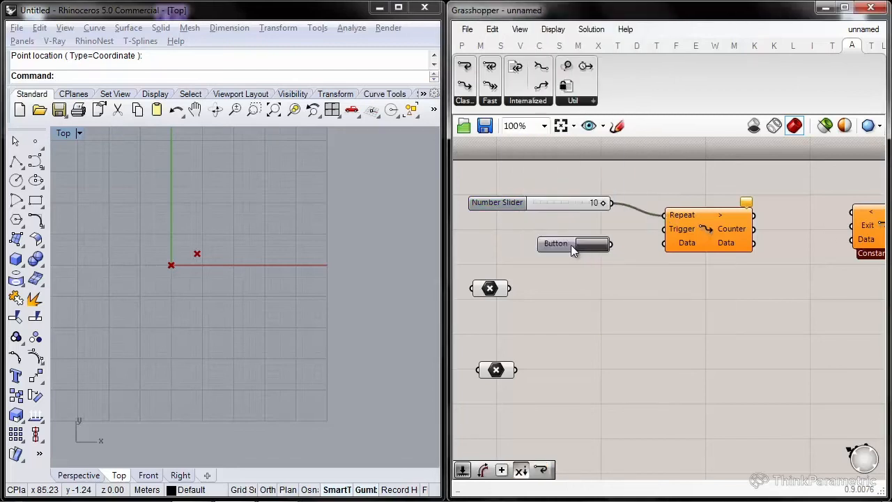
{"action": "left_click", "coordinate": [571, 244]}
{"action": "scroll", "coordinate": [633, 226], "scroll_direction": "up", "scroll_amount": 2}
{"action": "left_click_drag", "start_coordinate": [656, 235], "coordinate": [591, 231]}
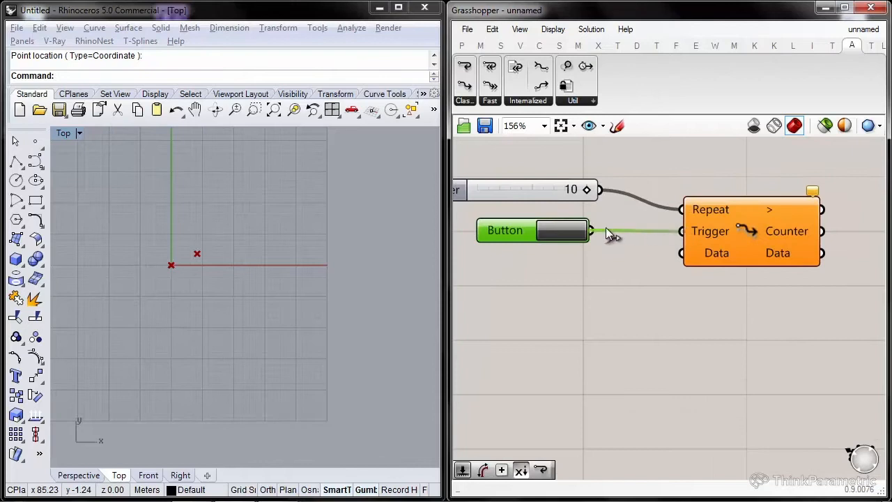
Examine the Loop Start's Trigger description and the zoomed-in controls for adding extra Data inputs
{"action": "right_click_drag", "start_coordinate": [606, 227], "coordinate": [568, 227]}
{"action": "mouse_move", "coordinate": [663, 232]}
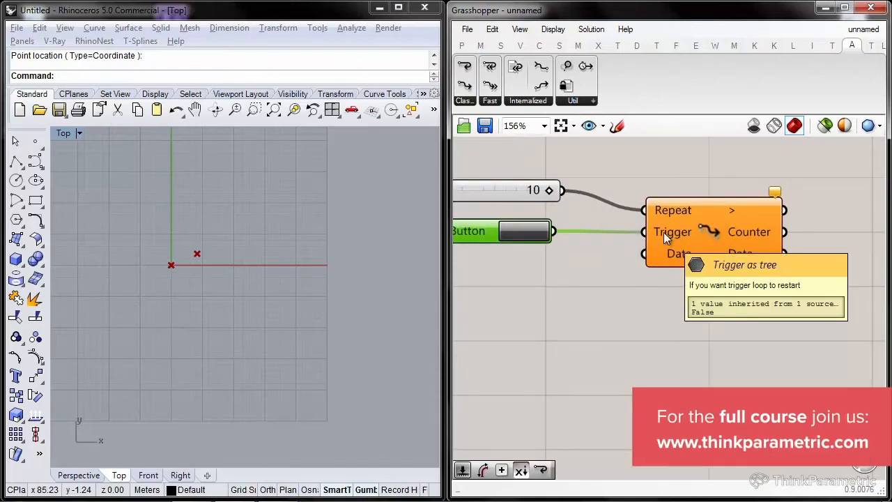
{"action": "right_click_drag", "start_coordinate": [663, 233], "coordinate": [713, 208]}
{"action": "scroll", "coordinate": [707, 212], "scroll_direction": "down", "scroll_amount": 1}
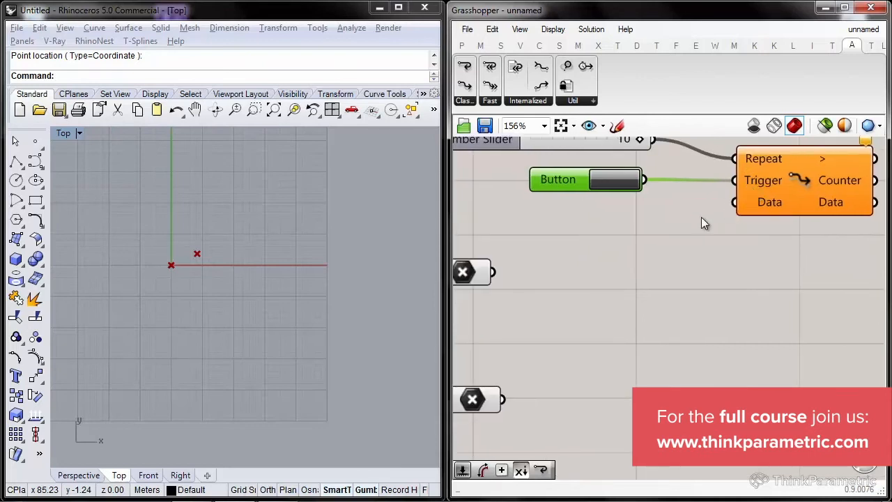
{"action": "scroll", "coordinate": [701, 217], "scroll_direction": "down", "scroll_amount": 1}
{"action": "scroll", "coordinate": [704, 216], "scroll_direction": "up", "scroll_amount": 4}
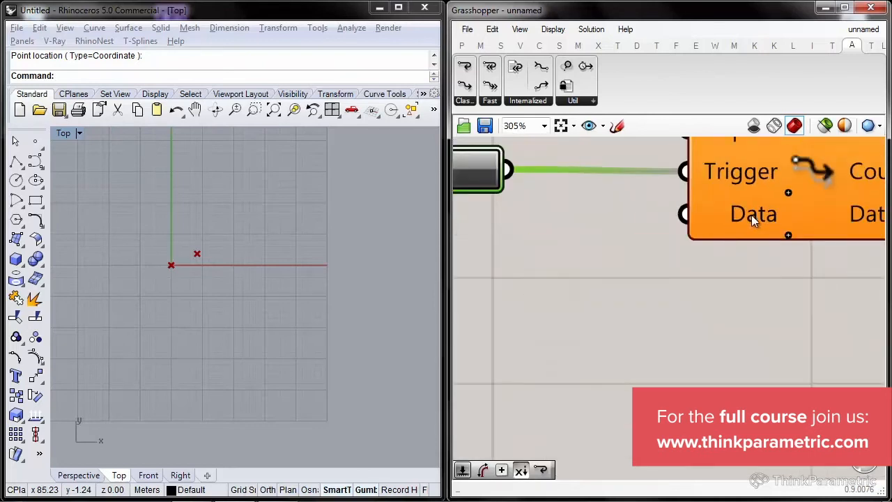
{"action": "right_click_drag", "start_coordinate": [752, 214], "coordinate": [668, 237]}
{"action": "scroll", "coordinate": [667, 238], "scroll_direction": "up", "scroll_amount": 1}
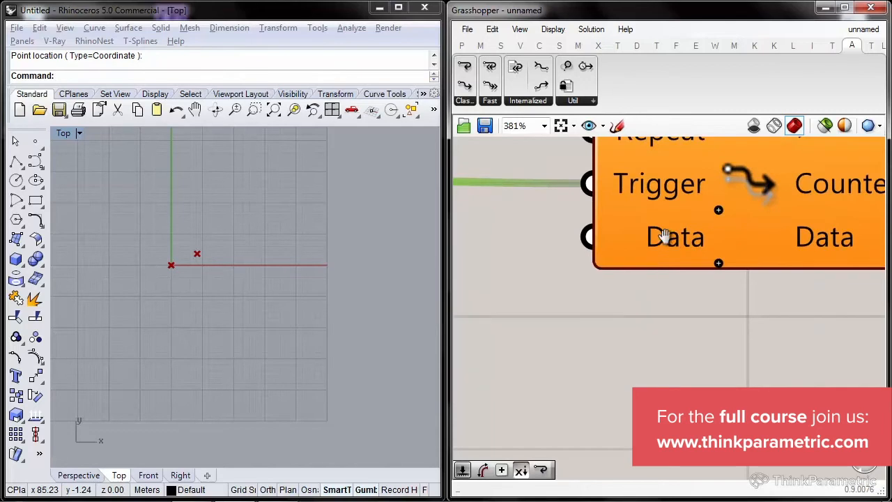
{"action": "mouse_move", "coordinate": [625, 233]}
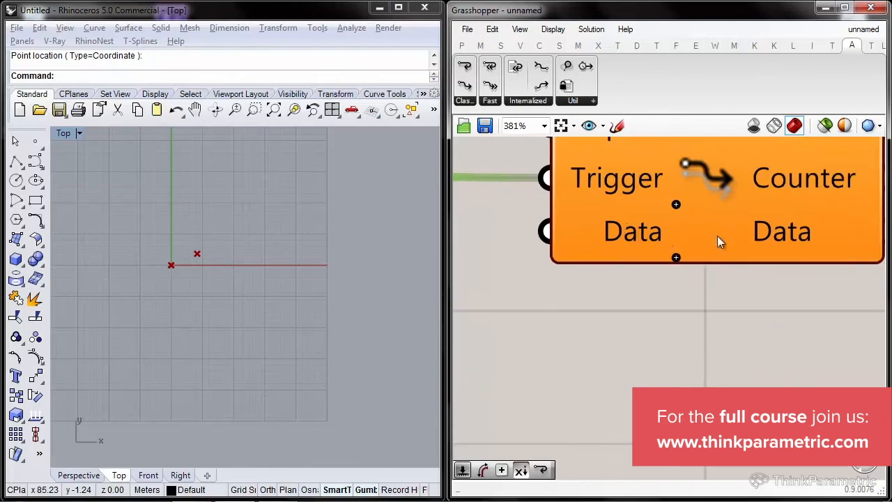
{"action": "scroll", "coordinate": [673, 255], "scroll_direction": "down", "scroll_amount": 2}
{"action": "scroll", "coordinate": [687, 293], "scroll_direction": "up", "scroll_amount": 5}
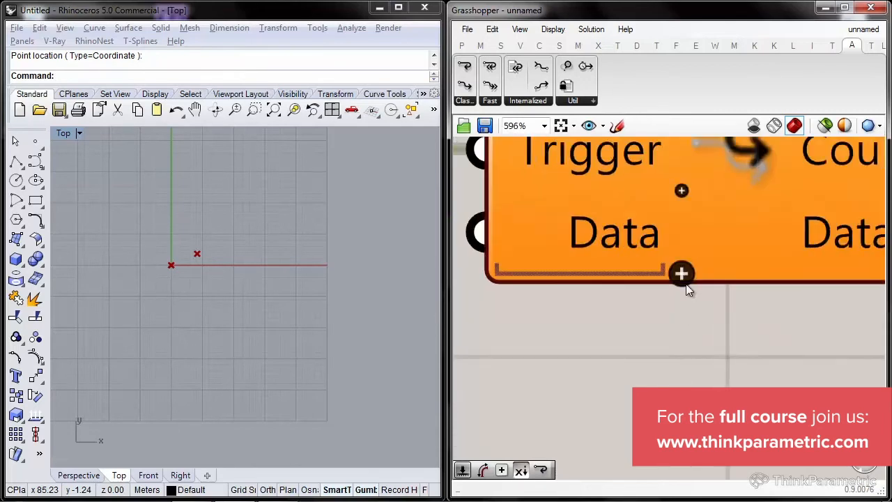
{"action": "scroll", "coordinate": [710, 281], "scroll_direction": "down", "scroll_amount": 8}
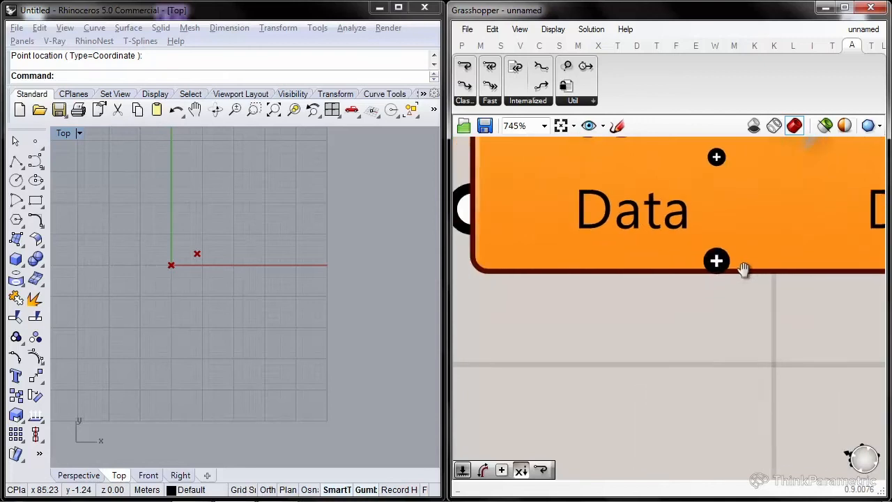
Connect the upper Point to the Loop Start's Data input and the Loop Start's > output to the Loop End's < input
{"action": "left_click_drag", "start_coordinate": [731, 209], "coordinate": [536, 266]}
{"action": "right_click_drag", "start_coordinate": [829, 261], "coordinate": [687, 272]}
{"action": "right_click_drag", "start_coordinate": [717, 204], "coordinate": [621, 202]}
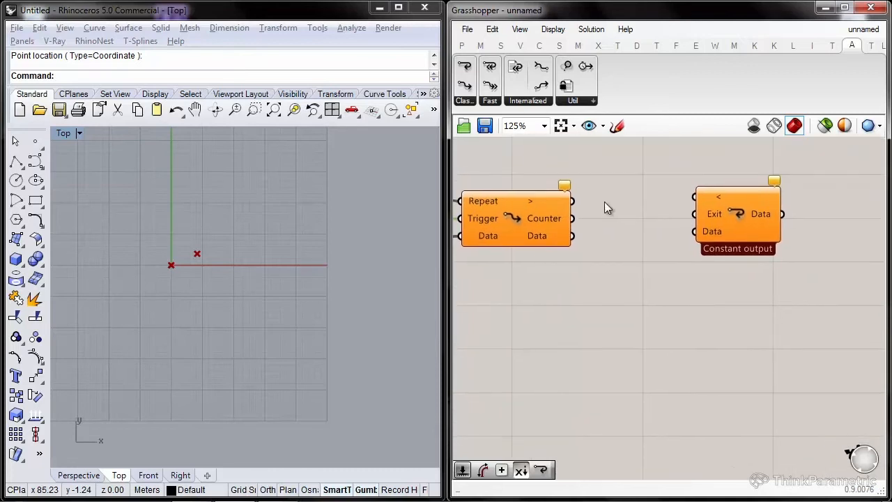
{"action": "left_click_drag", "start_coordinate": [572, 201], "coordinate": [819, 215]}
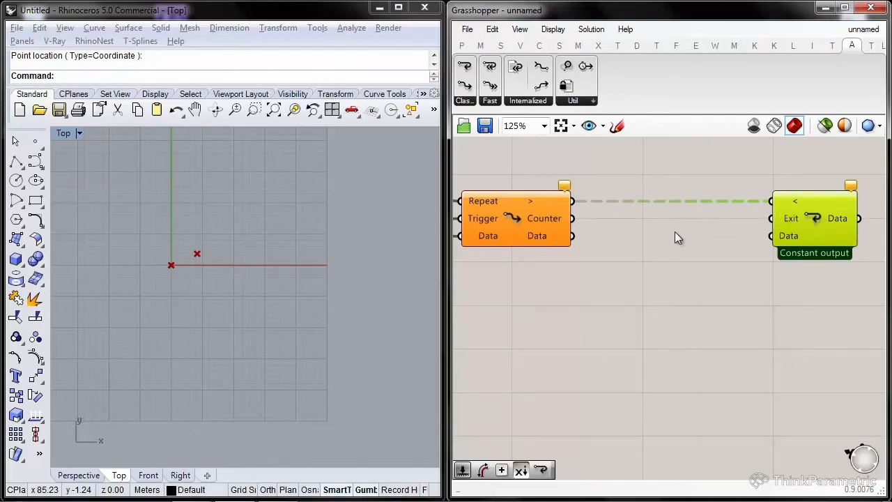
Move the Loop End farther from the Loop Start to make room for the loop's components
{"action": "left_click_drag", "start_coordinate": [819, 267], "coordinate": [562, 211]}
{"action": "right_click_drag", "start_coordinate": [730, 275], "coordinate": [731, 244]}
{"action": "double_click", "coordinate": [563, 196]}
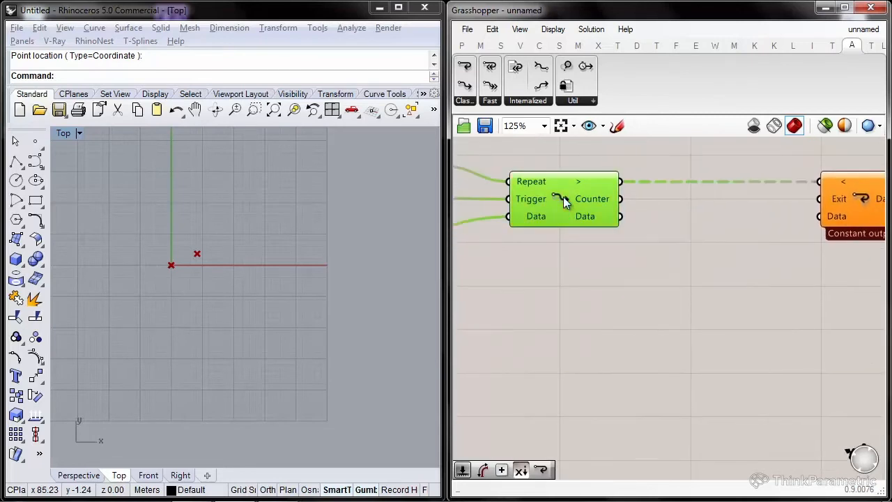
{"action": "left_click", "coordinate": [662, 188]}
{"action": "right_click_drag", "start_coordinate": [666, 187], "coordinate": [605, 194]}
{"action": "right_click_drag", "start_coordinate": [838, 194], "coordinate": [745, 207]}
{"action": "left_click", "coordinate": [714, 216]}
{"action": "scroll", "coordinate": [714, 216], "scroll_direction": "down", "scroll_amount": 2}
{"action": "scroll", "coordinate": [571, 230], "scroll_direction": "up", "scroll_amount": 1}
{"action": "right_click_drag", "start_coordinate": [570, 229], "coordinate": [663, 209]}
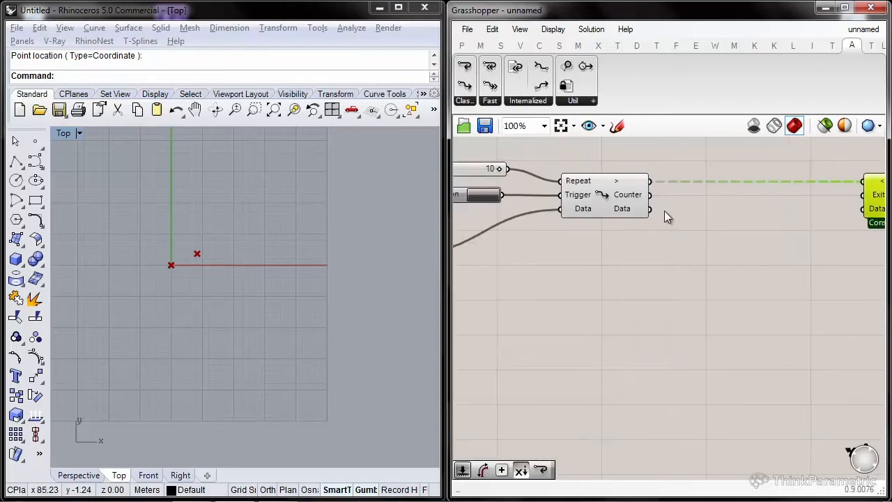
Add a Distance component between the loop ends, with the Loop Start's Data output as Point A and the origin Point as Point B
{"action": "double_click", "coordinate": [639, 245]}
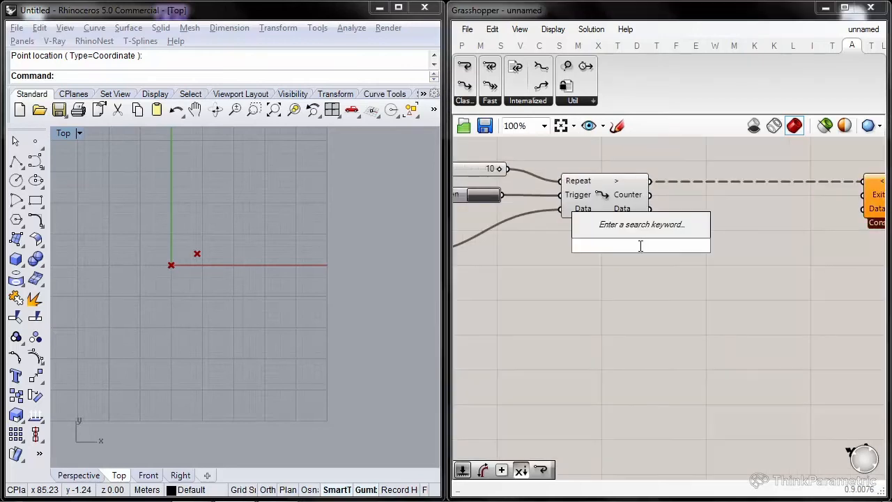
{"action": "type", "text": "dist"}
{"action": "key", "text": "Return"}
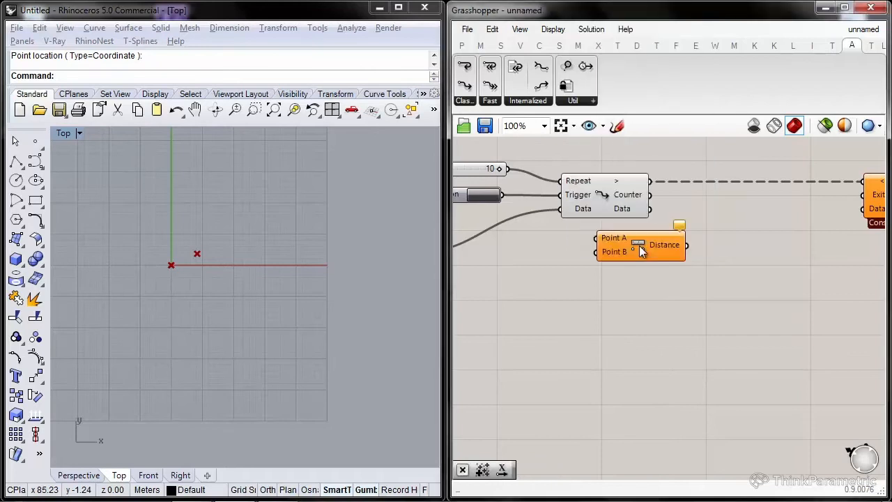
{"action": "left_click_drag", "start_coordinate": [659, 248], "coordinate": [728, 245]}
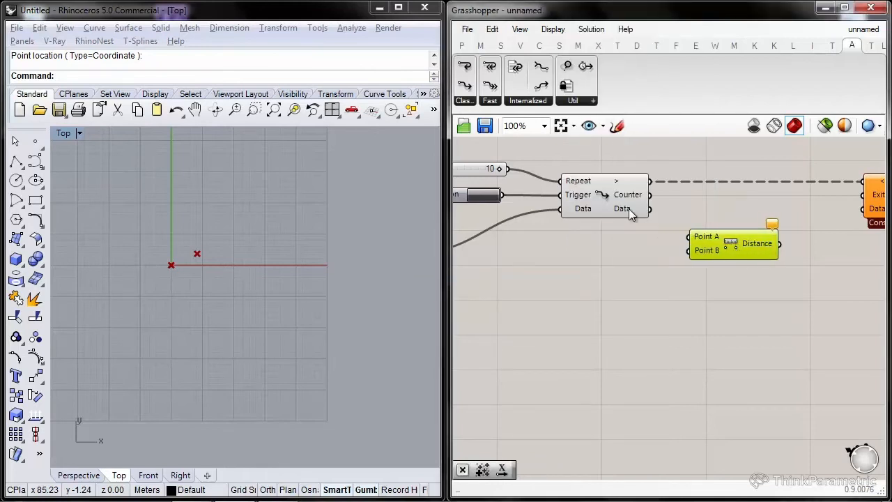
{"action": "right_click_drag", "start_coordinate": [574, 212], "coordinate": [643, 204]}
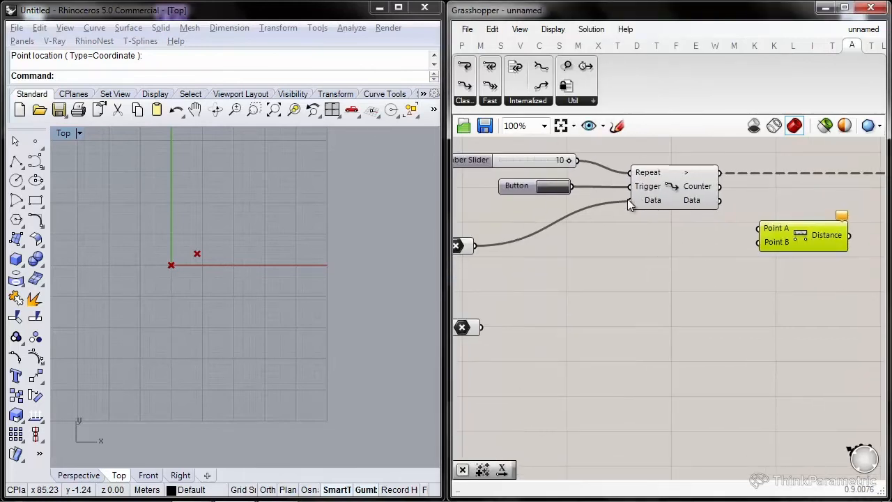
{"action": "right_click_drag", "start_coordinate": [697, 199], "coordinate": [674, 197]}
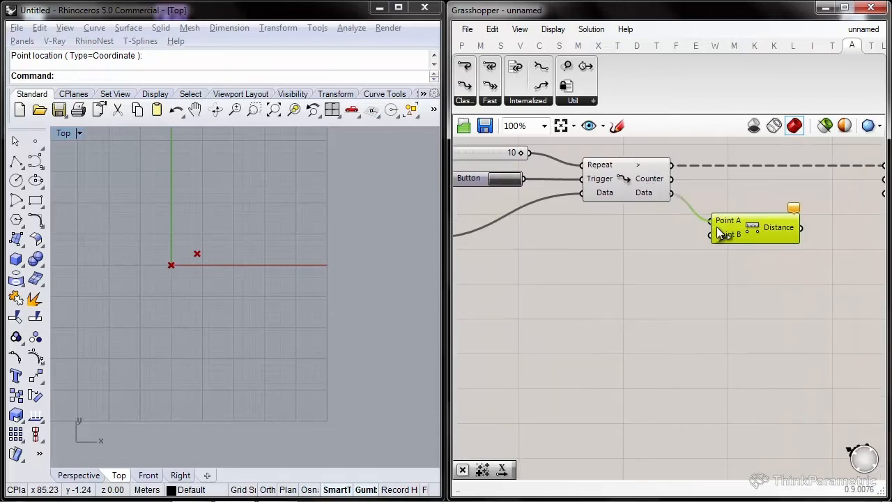
{"action": "scroll", "coordinate": [721, 235], "scroll_direction": "down", "scroll_amount": 2}
{"action": "left_click_drag", "start_coordinate": [711, 235], "coordinate": [484, 310]}
Add a Unit X vector after the Distance component and feed the distance into its Factor input
{"action": "right_click_drag", "start_coordinate": [633, 258], "coordinate": [538, 257]}
{"action": "double_click", "coordinate": [705, 260]}
{"action": "type", "text": "x"}
{"action": "left_click", "coordinate": [723, 251]}
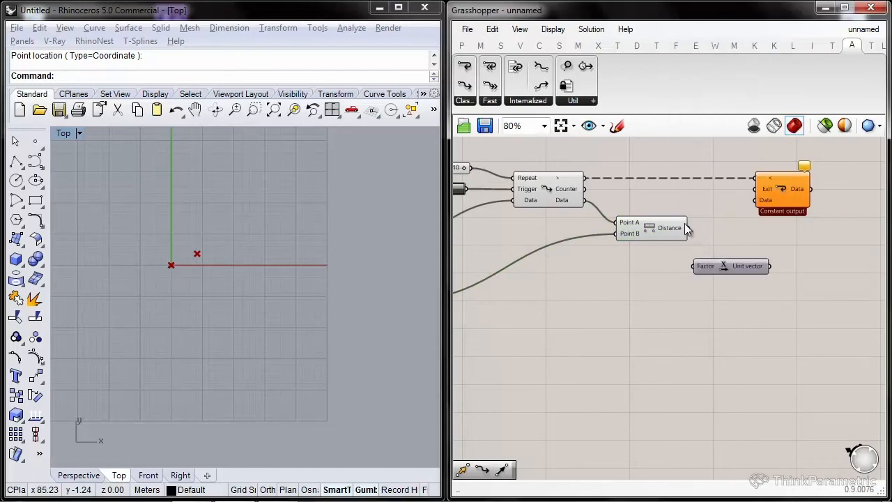
{"action": "left_click_drag", "start_coordinate": [715, 266], "coordinate": [722, 241]}
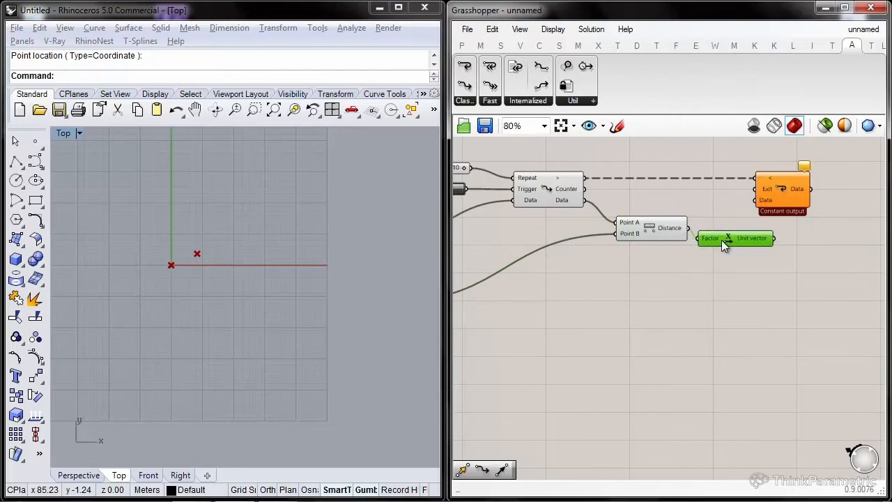
Add a Move component before the Loop End, using the Loop Start's Data output as Geometry and the Unit X vector as Motion
{"action": "double_click", "coordinate": [792, 190]}
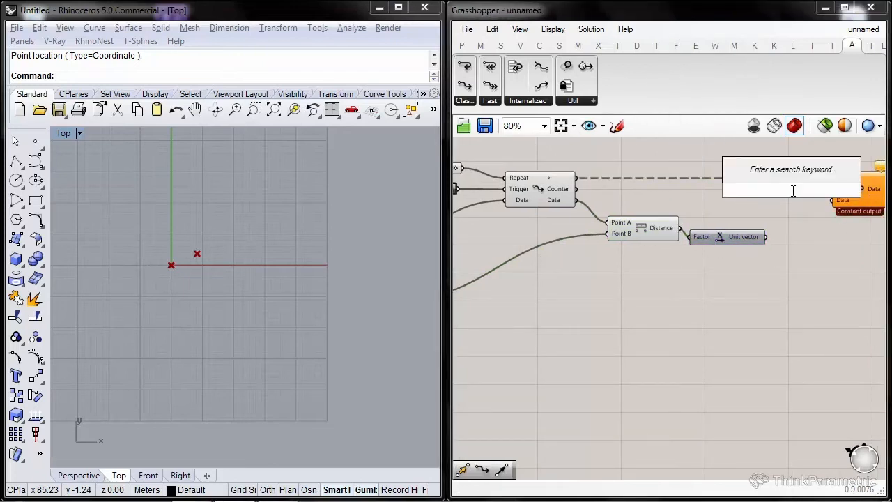
{"action": "type", "text": "move"}
{"action": "key", "text": "Return"}
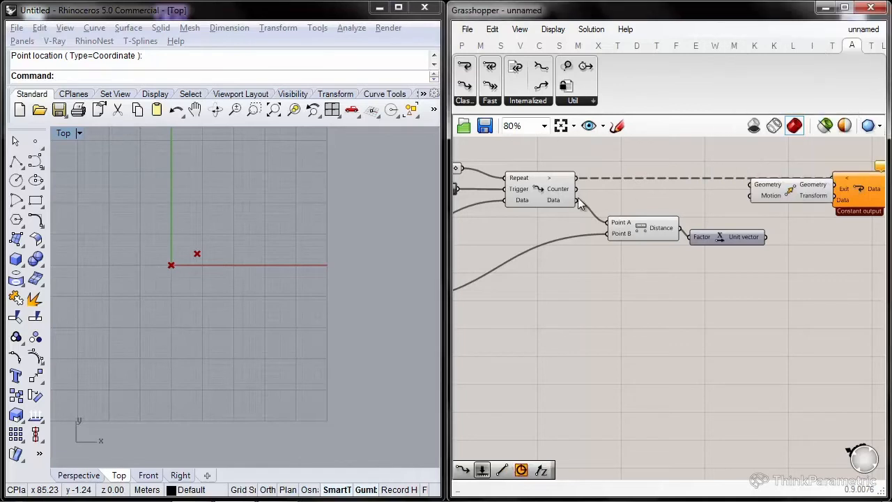
{"action": "left_click_drag", "start_coordinate": [710, 170], "coordinate": [752, 186]}
{"action": "right_click_drag", "start_coordinate": [868, 188], "coordinate": [774, 177]}
{"action": "left_click_drag", "start_coordinate": [773, 177], "coordinate": [876, 164]}
{"action": "left_click_drag", "start_coordinate": [710, 181], "coordinate": [753, 214]}
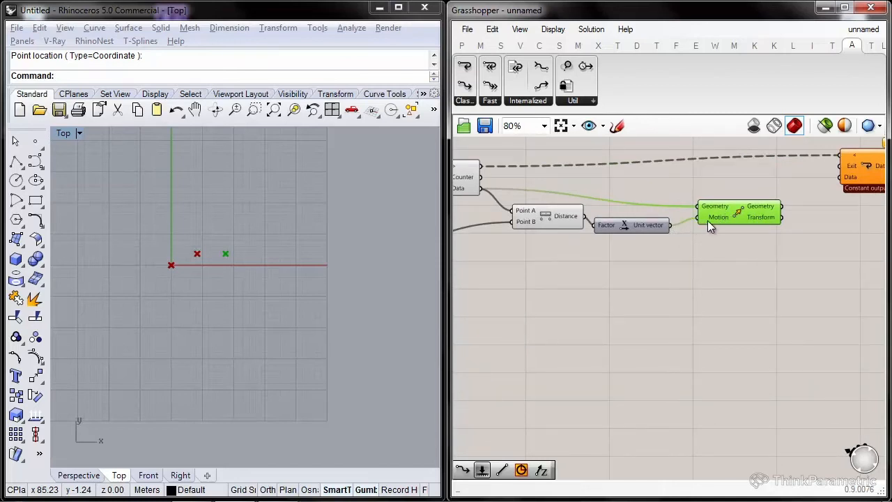
{"action": "right_click_drag", "start_coordinate": [707, 221], "coordinate": [661, 241]}
Align the Distance, Unit X and Move components in one horizontal row
{"action": "right_click_drag", "start_coordinate": [573, 230], "coordinate": [632, 216]}
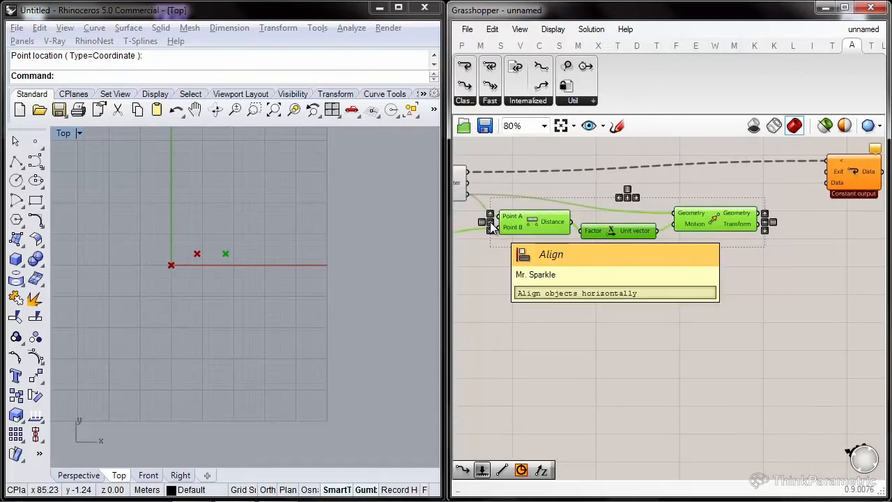
{"action": "left_click", "coordinate": [490, 227]}
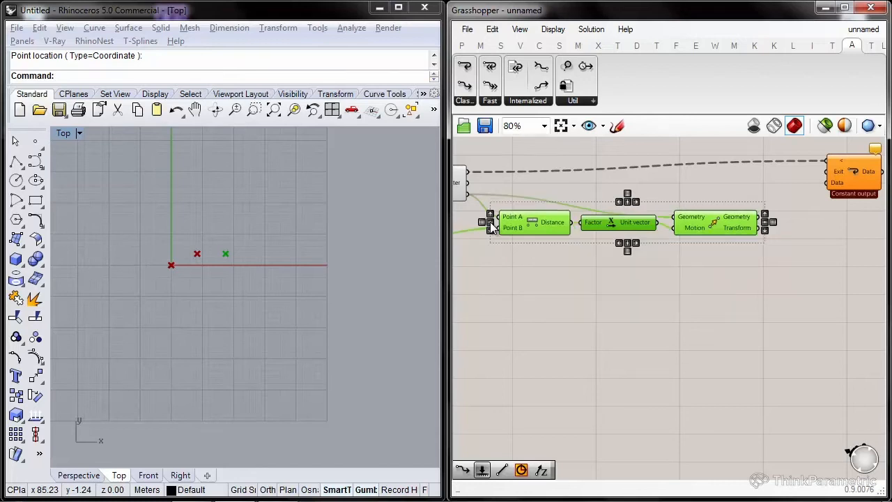
{"action": "left_click", "coordinate": [757, 171]}
Connect the Move component's Geometry output to the Loop End's Data input
{"action": "scroll", "coordinate": [760, 178], "scroll_direction": "up", "scroll_amount": 5}
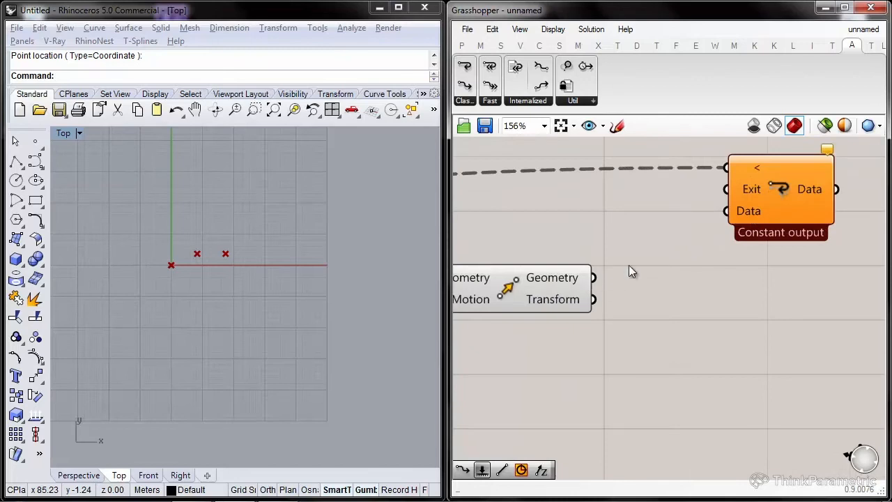
{"action": "left_click_drag", "start_coordinate": [733, 213], "coordinate": [603, 274]}
{"action": "right_click_drag", "start_coordinate": [602, 273], "coordinate": [668, 247]}
Inspect the completed loop definition and look for the moved point in the Rhino Top view
{"action": "right_click_drag", "start_coordinate": [502, 230], "coordinate": [749, 216]}
{"action": "scroll", "coordinate": [737, 216], "scroll_direction": "down", "scroll_amount": 5}
{"action": "scroll", "coordinate": [685, 207], "scroll_direction": "up", "scroll_amount": 1}
{"action": "scroll", "coordinate": [684, 203], "scroll_direction": "up", "scroll_amount": 1}
{"action": "right_click_drag", "start_coordinate": [550, 221], "coordinate": [631, 221]}
{"action": "right_click_drag", "start_coordinate": [608, 187], "coordinate": [587, 241]}
{"action": "right_click_drag", "start_coordinate": [239, 234], "coordinate": [204, 237]}
{"action": "scroll", "coordinate": [204, 233], "scroll_direction": "down", "scroll_amount": 4}
{"action": "scroll", "coordinate": [204, 232], "scroll_direction": "down", "scroll_amount": 3}
{"action": "right_click_drag", "start_coordinate": [504, 268], "coordinate": [561, 262]}
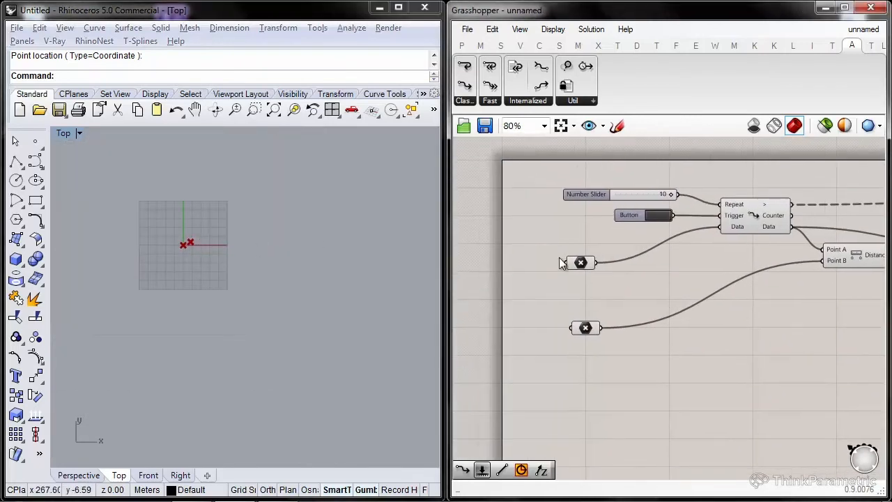
Set the upper Point parameter to a newly picked point very close to the origin, just above the x axis
{"action": "scroll", "coordinate": [598, 325], "scroll_direction": "up", "scroll_amount": 2}
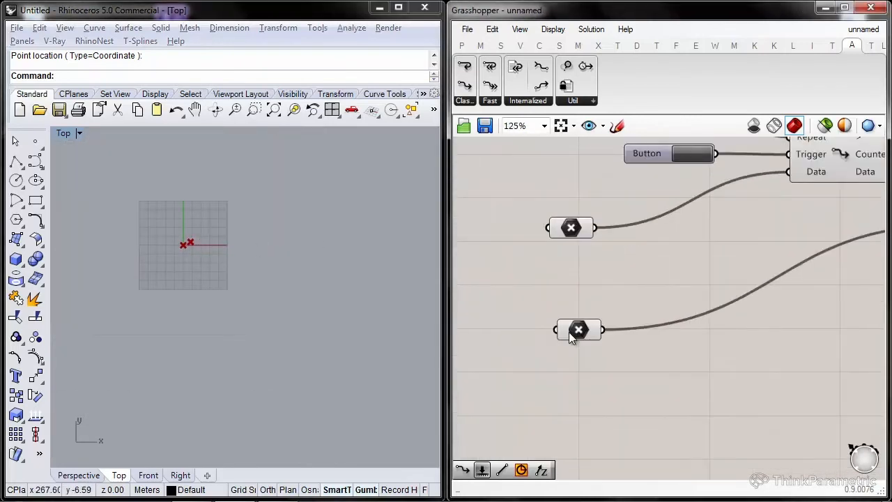
{"action": "right_click", "coordinate": [571, 228]}
{"action": "left_click", "coordinate": [656, 371]}
{"action": "scroll", "coordinate": [224, 251], "scroll_direction": "up", "scroll_amount": 3}
{"action": "scroll", "coordinate": [229, 246], "scroll_direction": "up", "scroll_amount": 5}
{"action": "left_click", "coordinate": [201, 220]}
Examine the Move component's Geometry output and how it passes into the Loop End's Data input
{"action": "scroll", "coordinate": [160, 223], "scroll_direction": "down", "scroll_amount": 5}
{"action": "scroll", "coordinate": [209, 243], "scroll_direction": "up", "scroll_amount": 3}
{"action": "right_click_drag", "start_coordinate": [650, 247], "coordinate": [588, 247]}
{"action": "scroll", "coordinate": [588, 248], "scroll_direction": "down", "scroll_amount": 4}
{"action": "right_click_drag", "start_coordinate": [694, 252], "coordinate": [545, 232]}
{"action": "scroll", "coordinate": [709, 200], "scroll_direction": "up", "scroll_amount": 3}
{"action": "scroll", "coordinate": [673, 245], "scroll_direction": "up", "scroll_amount": 2}
{"action": "left_click", "coordinate": [672, 234]}
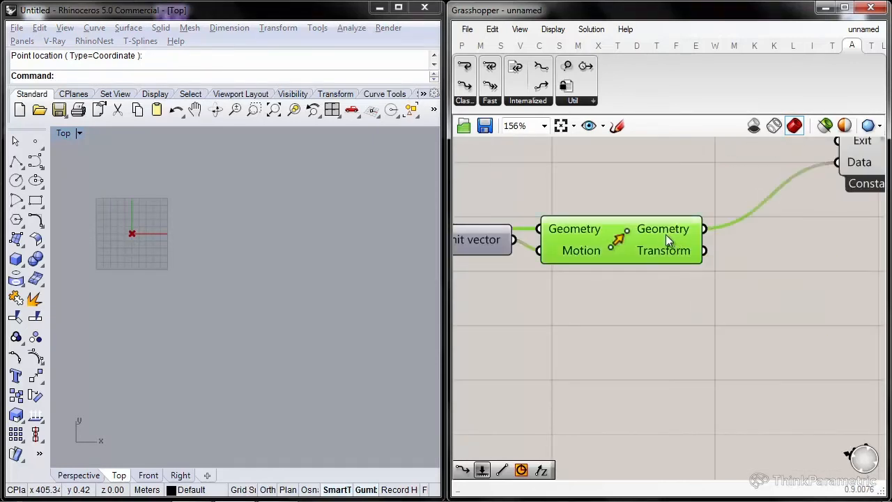
{"action": "scroll", "coordinate": [666, 234], "scroll_direction": "down", "scroll_amount": 1}
{"action": "right_click_drag", "start_coordinate": [709, 227], "coordinate": [621, 269]}
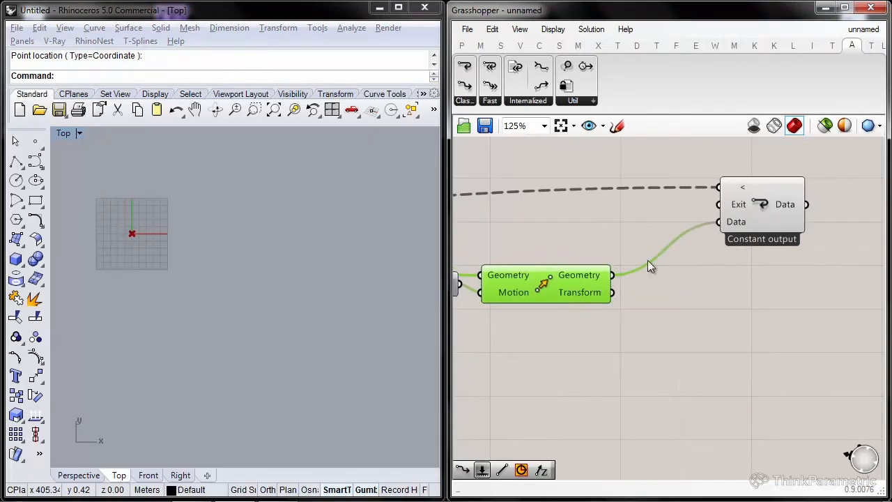
{"action": "mouse_move", "coordinate": [744, 222]}
{"action": "right_mouse_down"}
{"action": "mouse_move", "coordinate": [775, 212]}
{"action": "mouse_move", "coordinate": [747, 224]}
{"action": "right_mouse_up"}
{"action": "mouse_move", "coordinate": [747, 224]}
Trace the loop back to the Loop Start and check the value held by its Data output
{"action": "scroll", "coordinate": [797, 219], "scroll_direction": "down", "scroll_amount": 5}
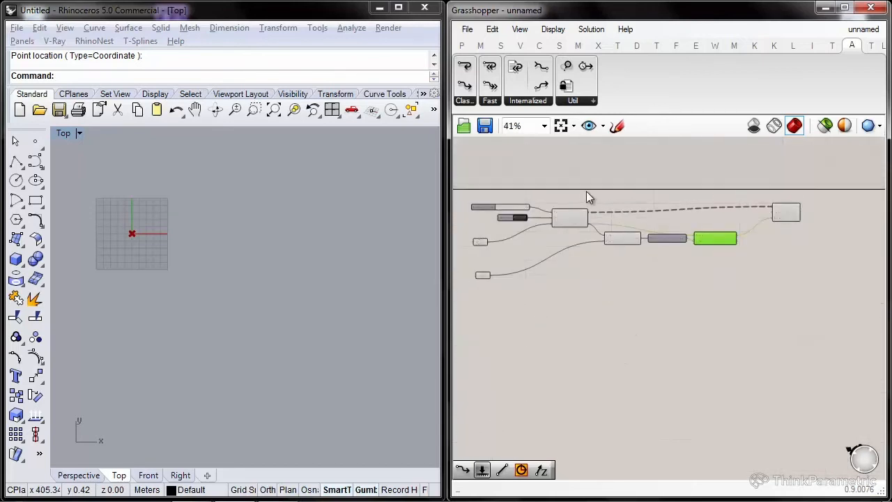
{"action": "scroll", "coordinate": [570, 209], "scroll_direction": "up", "scroll_amount": 6}
{"action": "scroll", "coordinate": [558, 227], "scroll_direction": "up", "scroll_amount": 1}
{"action": "right_click_drag", "start_coordinate": [718, 190], "coordinate": [639, 190]}
{"action": "scroll", "coordinate": [619, 188], "scroll_direction": "down", "scroll_amount": 4}
{"action": "right_click_drag", "start_coordinate": [753, 171], "coordinate": [703, 179]}
{"action": "scroll", "coordinate": [625, 218], "scroll_direction": "up", "scroll_amount": 1}
{"action": "scroll", "coordinate": [538, 214], "scroll_direction": "up", "scroll_amount": 3}
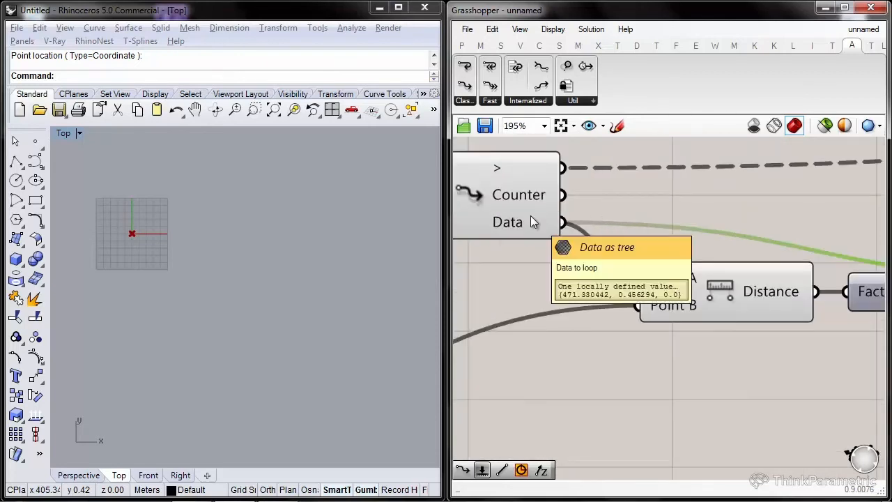
Set the Loop End component to output its data only after the last iteration
{"action": "scroll", "coordinate": [576, 248], "scroll_direction": "down", "scroll_amount": 4}
{"action": "left_click_drag", "start_coordinate": [837, 337], "coordinate": [589, 216]}
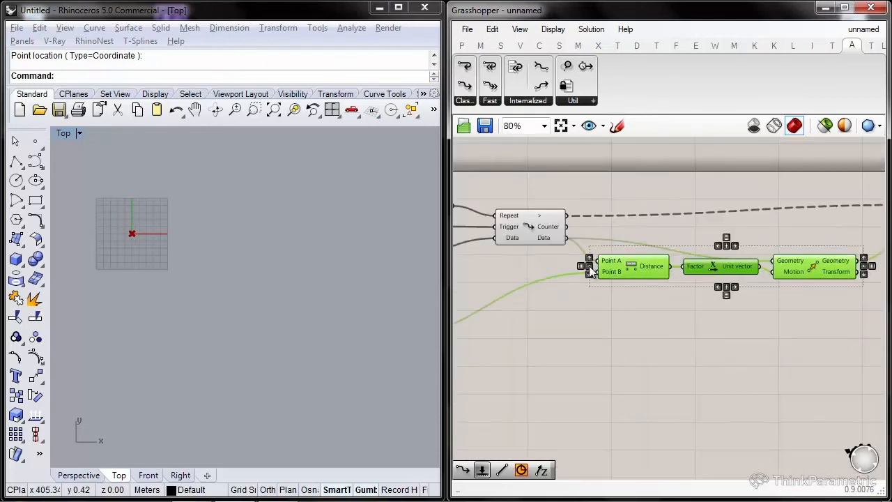
{"action": "right_click_drag", "start_coordinate": [625, 239], "coordinate": [489, 221]}
{"action": "right_click_drag", "start_coordinate": [673, 218], "coordinate": [603, 207]}
{"action": "left_click_drag", "start_coordinate": [755, 191], "coordinate": [708, 190]}
{"action": "right_click_drag", "start_coordinate": [632, 225], "coordinate": [549, 228]}
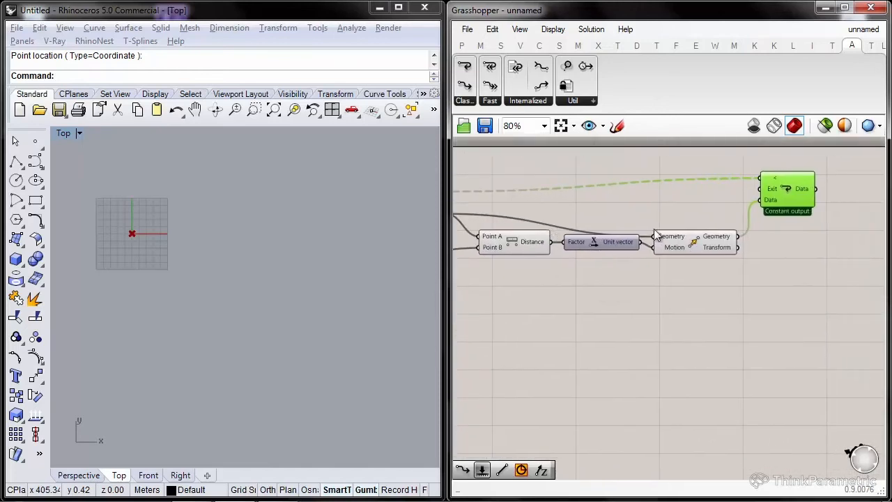
{"action": "scroll", "coordinate": [682, 212], "scroll_direction": "up", "scroll_amount": 5}
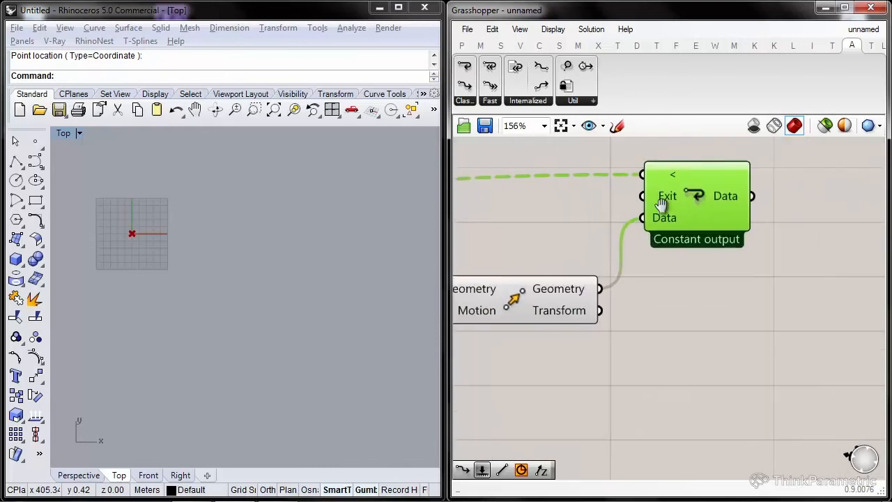
{"action": "right_click_drag", "start_coordinate": [311, 214], "coordinate": [235, 219]}
{"action": "right_click_drag", "start_coordinate": [727, 203], "coordinate": [785, 202]}
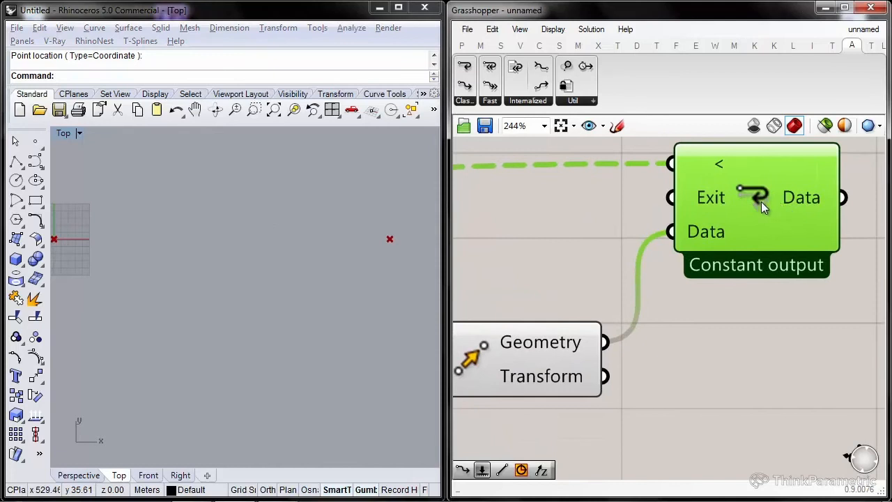
{"action": "right_click", "coordinate": [761, 202]}
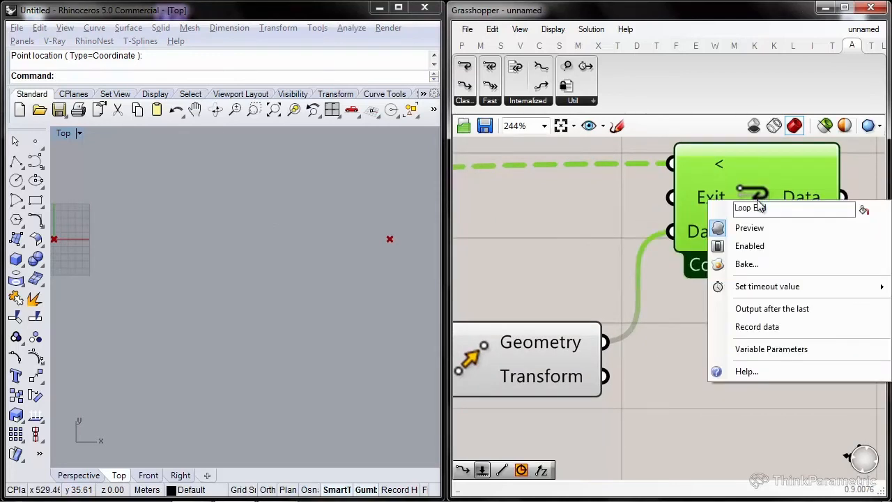
{"action": "left_click", "coordinate": [794, 310]}
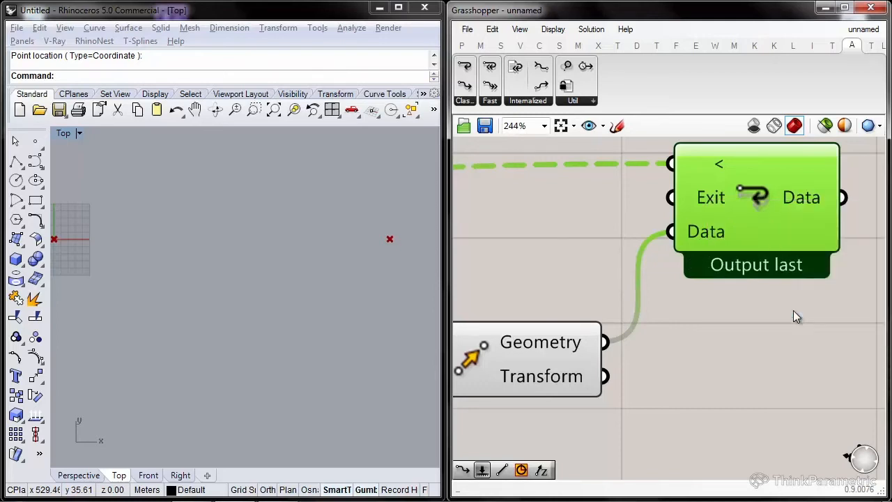
Trigger the loop and check the Loop End component at the end of the definition
{"action": "scroll", "coordinate": [790, 192], "scroll_direction": "down", "scroll_amount": 5}
{"action": "right_click_drag", "start_coordinate": [623, 237], "coordinate": [792, 240]}
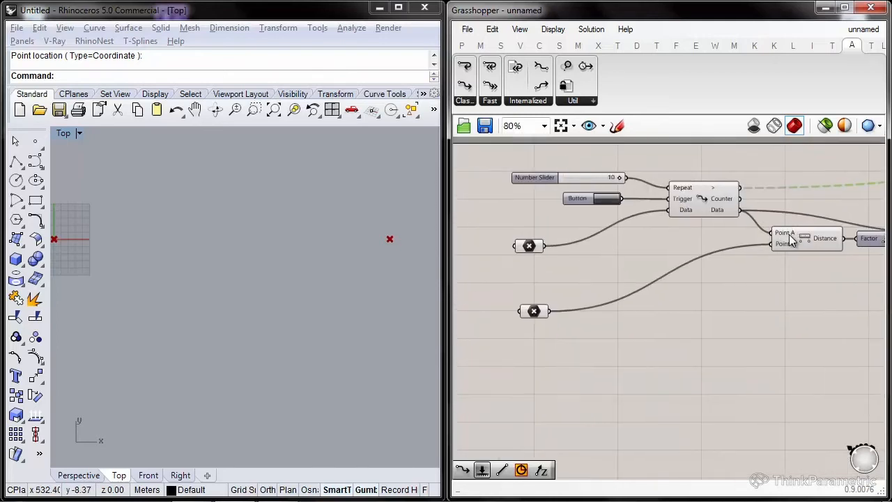
{"action": "scroll", "coordinate": [636, 204], "scroll_direction": "up", "scroll_amount": 3}
{"action": "left_click", "coordinate": [567, 190]}
{"action": "right_click_drag", "start_coordinate": [695, 209], "coordinate": [589, 220]}
{"action": "scroll", "coordinate": [590, 220], "scroll_direction": "down", "scroll_amount": 3}
{"action": "right_click_drag", "start_coordinate": [802, 223], "coordinate": [600, 214]}
{"action": "scroll", "coordinate": [800, 182], "scroll_direction": "up", "scroll_amount": 3}
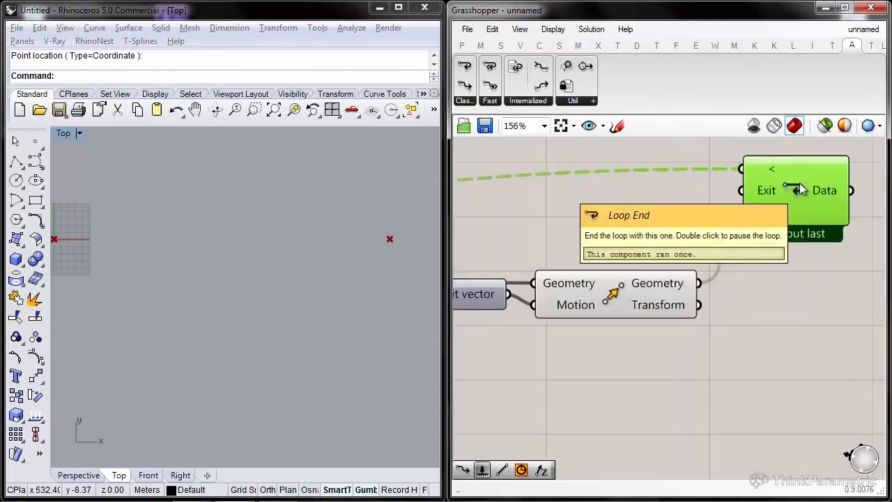
Turn off the preview of the Loop Start, Distance and Move components
{"action": "scroll", "coordinate": [777, 216], "scroll_direction": "down", "scroll_amount": 5}
{"action": "left_click_drag", "start_coordinate": [770, 195], "coordinate": [633, 270]}
{"action": "right_click", "coordinate": [708, 180]}
{"action": "left_click", "coordinate": [747, 205]}
Run the loop again and view the final moved point in the Rhino Top view
{"action": "scroll", "coordinate": [664, 219], "scroll_direction": "up", "scroll_amount": 5}
{"action": "left_click", "coordinate": [641, 210]}
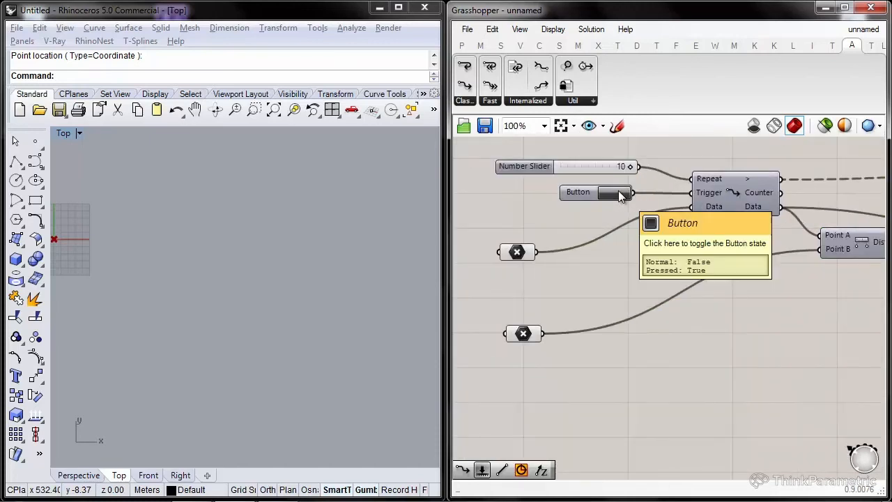
{"action": "left_click", "coordinate": [615, 195]}
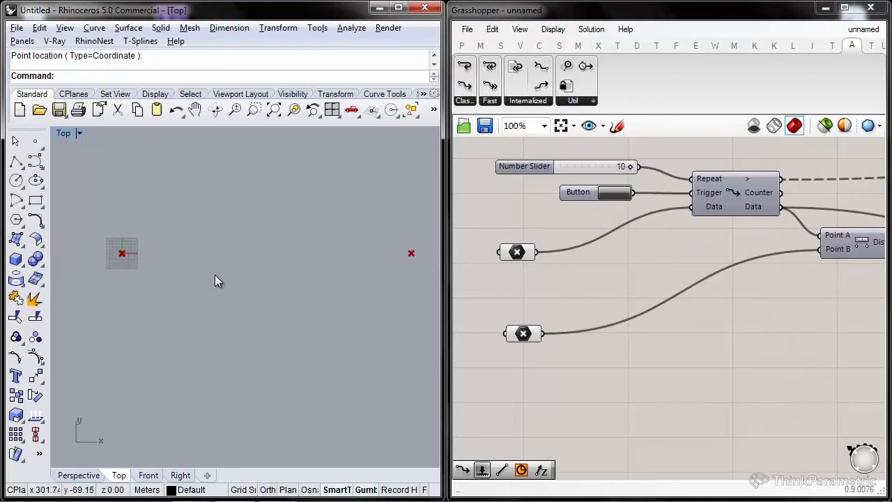
{"action": "scroll", "coordinate": [250, 249], "scroll_direction": "down", "scroll_amount": 2}
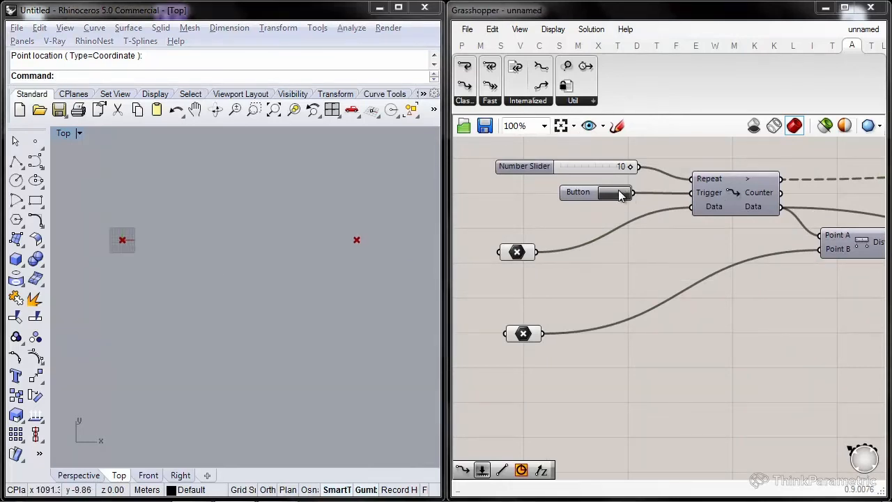
Turn off Output after the last on the Loop End component and enable Record data
{"action": "right_click_drag", "start_coordinate": [732, 206], "coordinate": [492, 206]}
{"action": "right_click_drag", "start_coordinate": [823, 204], "coordinate": [585, 210]}
{"action": "scroll", "coordinate": [599, 187], "scroll_direction": "up", "scroll_amount": 3}
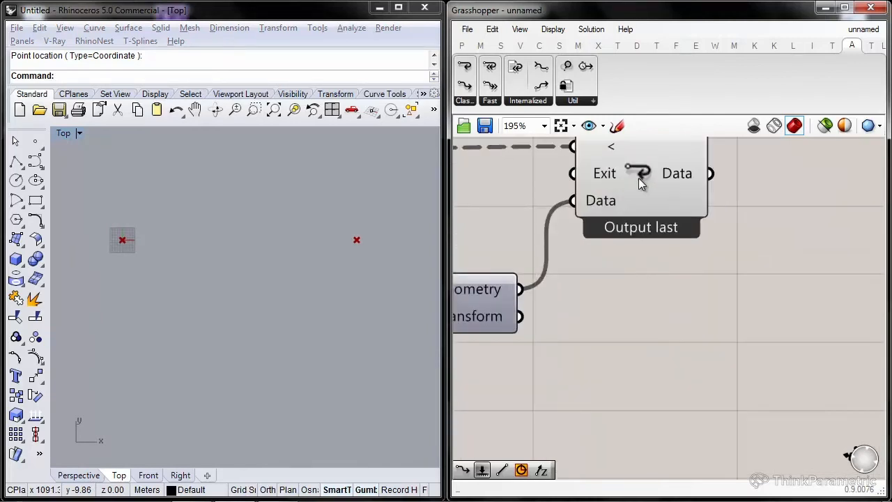
{"action": "right_click", "coordinate": [643, 173]}
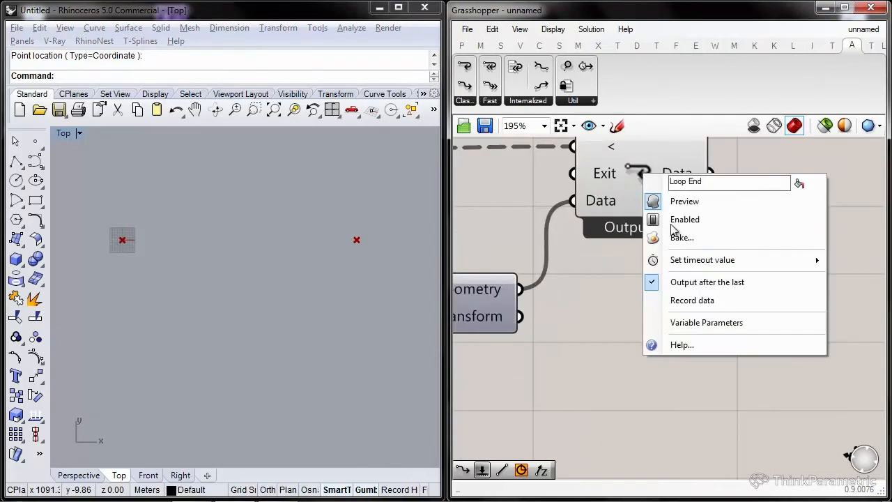
{"action": "left_click", "coordinate": [706, 283]}
{"action": "right_click", "coordinate": [637, 183]}
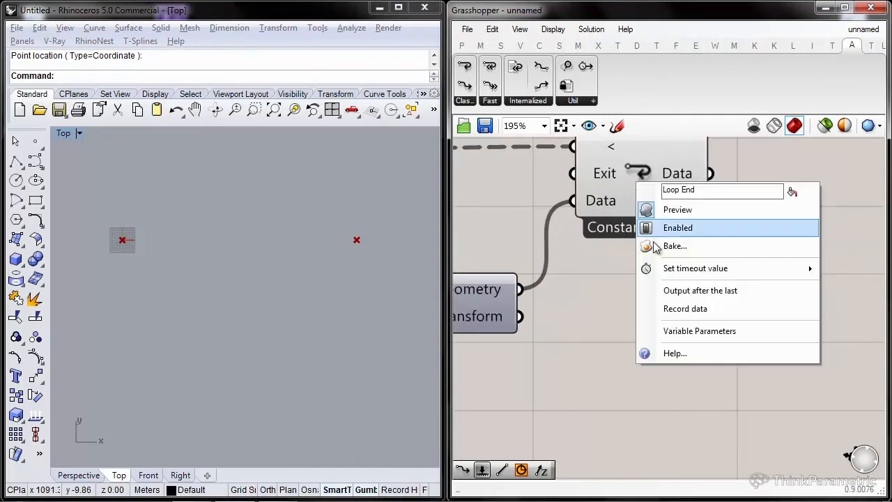
{"action": "left_click", "coordinate": [694, 307]}
{"action": "right_click_drag", "start_coordinate": [635, 283], "coordinate": [751, 283]}
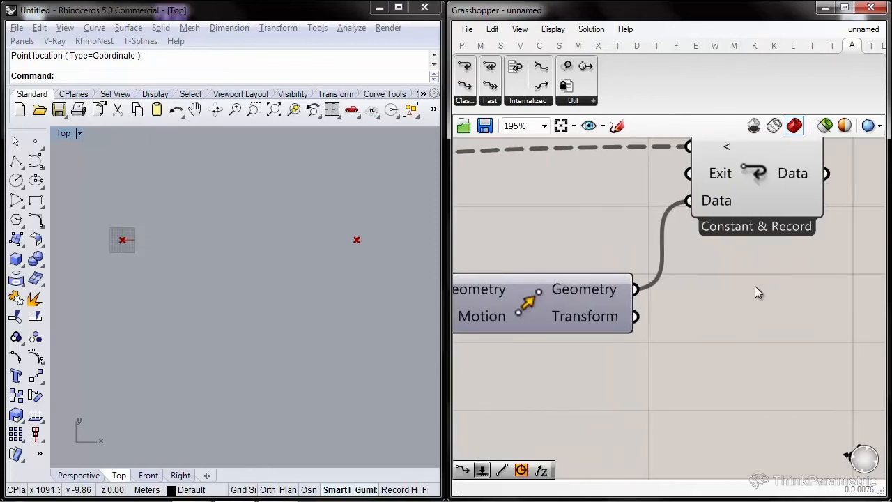
Run the loop with recording enabled and view the recorded points in the Rhino Top view
{"action": "scroll", "coordinate": [755, 285], "scroll_direction": "down", "scroll_amount": 5}
{"action": "right_click_drag", "start_coordinate": [679, 265], "coordinate": [761, 220]}
{"action": "scroll", "coordinate": [799, 238], "scroll_direction": "up", "scroll_amount": 3}
{"action": "scroll", "coordinate": [762, 220], "scroll_direction": "down", "scroll_amount": 5}
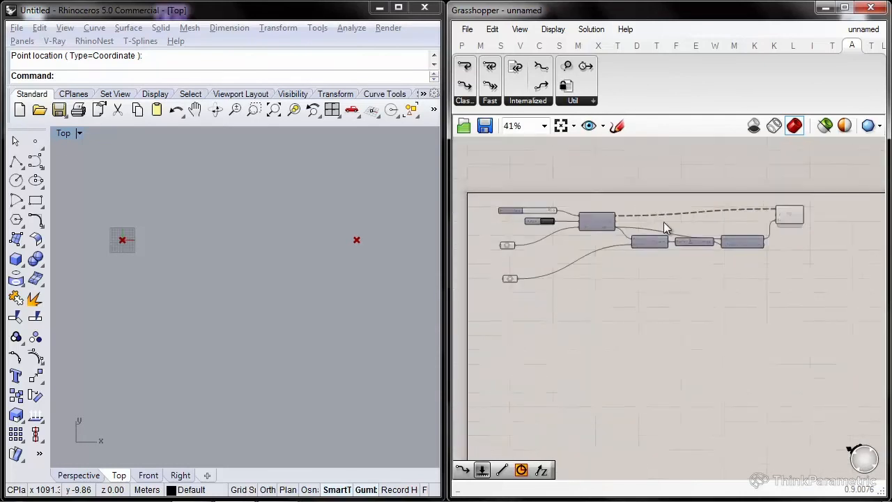
{"action": "right_click_drag", "start_coordinate": [552, 227], "coordinate": [624, 212]}
{"action": "scroll", "coordinate": [625, 211], "scroll_direction": "up", "scroll_amount": 4}
{"action": "left_click", "coordinate": [605, 192]}
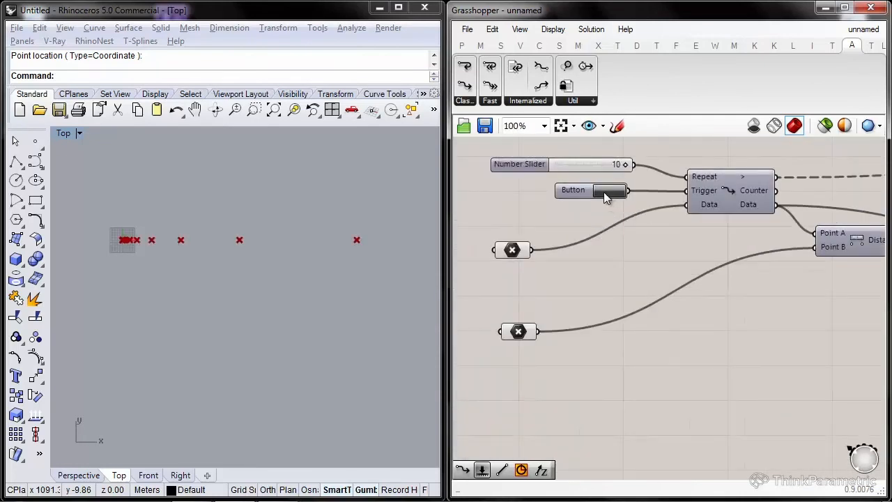
{"action": "right_click_drag", "start_coordinate": [293, 265], "coordinate": [263, 263]}
{"action": "scroll", "coordinate": [263, 263], "scroll_direction": "down", "scroll_amount": 4}
{"action": "scroll", "coordinate": [250, 257], "scroll_direction": "down", "scroll_amount": 4}
{"action": "scroll", "coordinate": [249, 257], "scroll_direction": "up", "scroll_amount": 5}
{"action": "scroll", "coordinate": [180, 252], "scroll_direction": "up", "scroll_amount": 3}
Duplicate the whole loop definition below the original and turn off the preview of the original
{"action": "right_click_drag", "start_coordinate": [585, 213], "coordinate": [558, 167]}
{"action": "right_click_drag", "start_coordinate": [752, 211], "coordinate": [656, 225]}
{"action": "scroll", "coordinate": [685, 249], "scroll_direction": "down", "scroll_amount": 2}
{"action": "right_click_drag", "start_coordinate": [654, 266], "coordinate": [649, 241]}
{"action": "scroll", "coordinate": [647, 244], "scroll_direction": "down", "scroll_amount": 3}
{"action": "left_click_drag", "start_coordinate": [766, 178], "coordinate": [514, 293]}
{"action": "left_click_drag", "start_coordinate": [603, 210], "coordinate": [628, 334], "text": "alt"}
{"action": "left_click_drag", "start_coordinate": [837, 176], "coordinate": [516, 287]}
{"action": "right_click", "coordinate": [627, 281]}
{"action": "left_click", "coordinate": [660, 249]}
Insert a second data input below Data on the duplicated Loop Start component
{"action": "scroll", "coordinate": [627, 314], "scroll_direction": "up", "scroll_amount": 6}
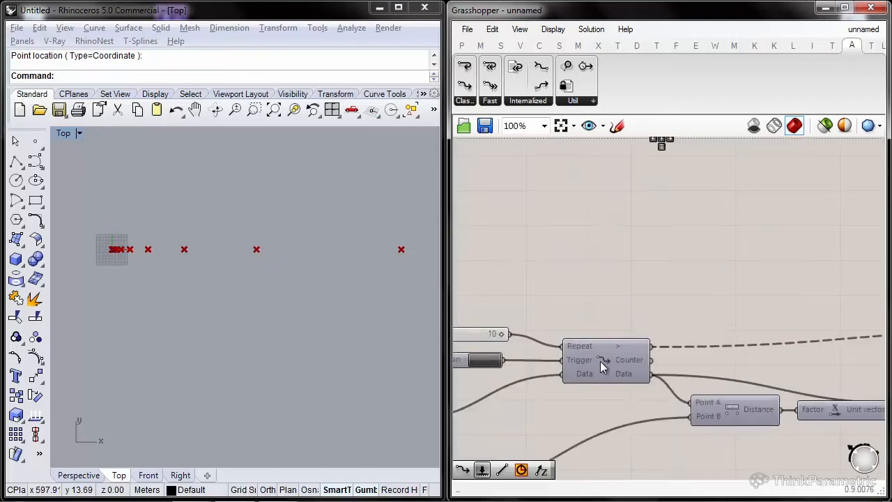
{"action": "right_click_drag", "start_coordinate": [669, 267], "coordinate": [699, 195]}
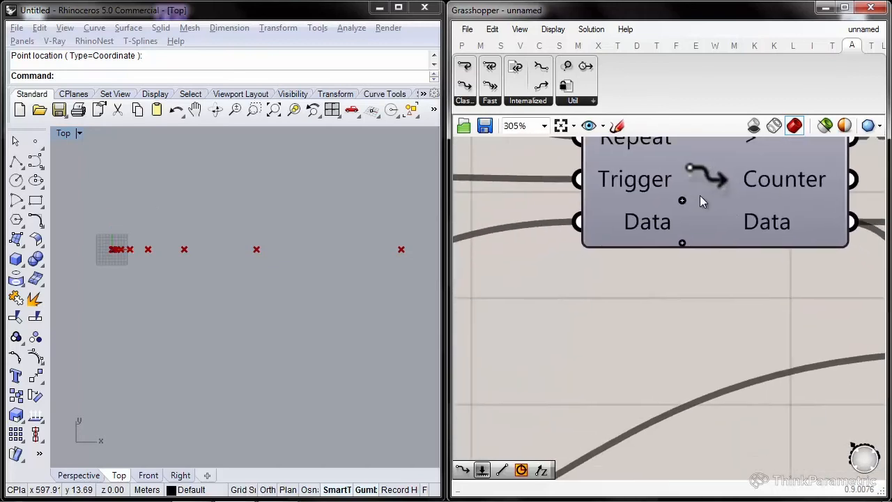
{"action": "scroll", "coordinate": [693, 229], "scroll_direction": "up", "scroll_amount": 2}
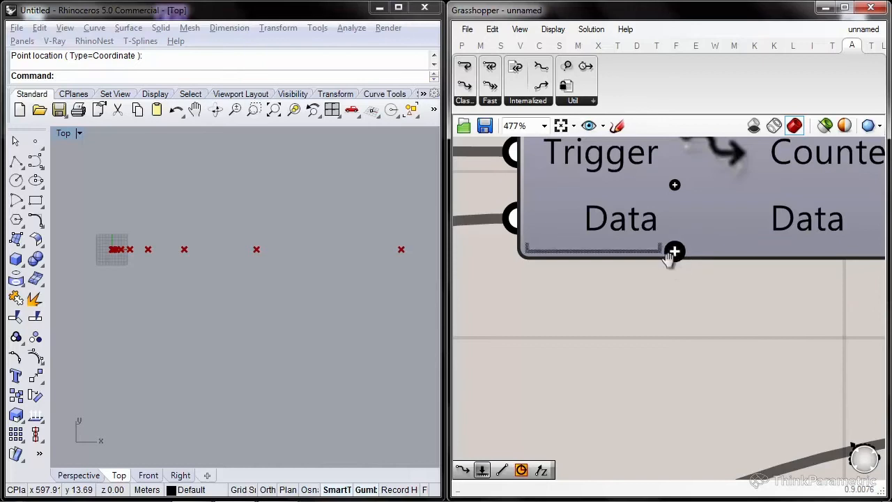
{"action": "scroll", "coordinate": [671, 253], "scroll_direction": "up", "scroll_amount": 2}
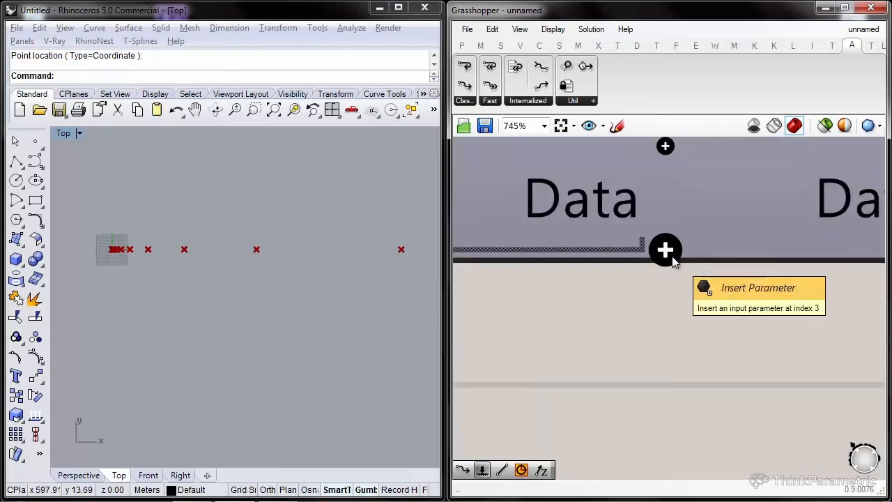
{"action": "left_click", "coordinate": [665, 250]}
{"action": "scroll", "coordinate": [612, 234], "scroll_direction": "down", "scroll_amount": 2}
{"action": "scroll", "coordinate": [612, 234], "scroll_direction": "up", "scroll_amount": 2}
{"action": "left_click", "coordinate": [660, 249]}
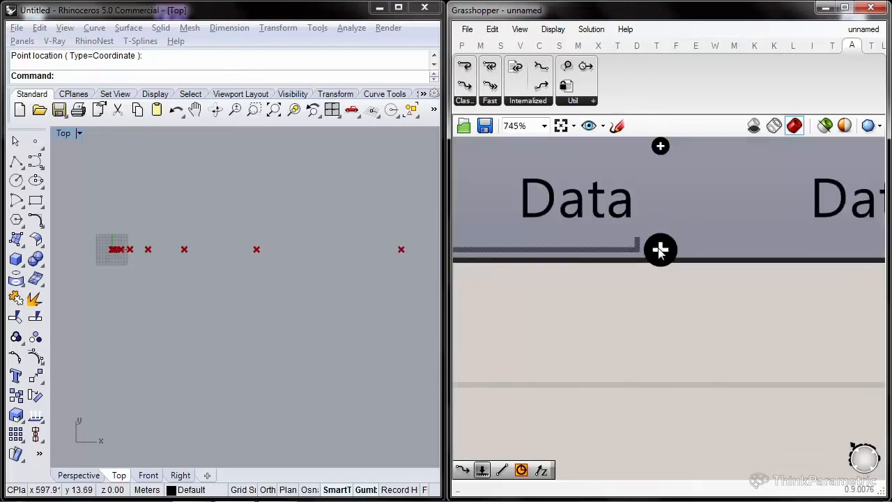
{"action": "left_click", "coordinate": [660, 249]}
{"action": "scroll", "coordinate": [660, 248], "scroll_direction": "down", "scroll_amount": 4}
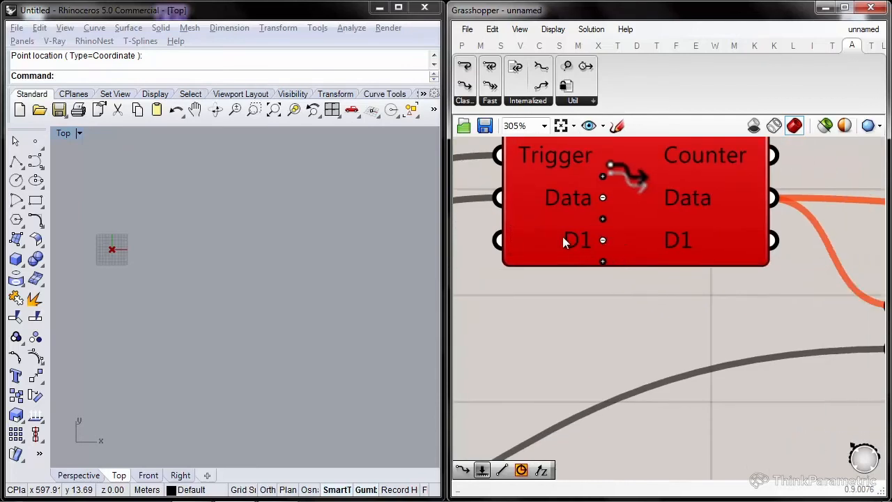
Insert a second data input below Data on the duplicated Loop End component
{"action": "mouse_move", "coordinate": [566, 241]}
{"action": "right_mouse_down"}
{"action": "mouse_move", "coordinate": [570, 259]}
{"action": "mouse_move", "coordinate": [552, 251]}
{"action": "right_mouse_up"}
{"action": "scroll", "coordinate": [535, 236], "scroll_direction": "down", "scroll_amount": 5}
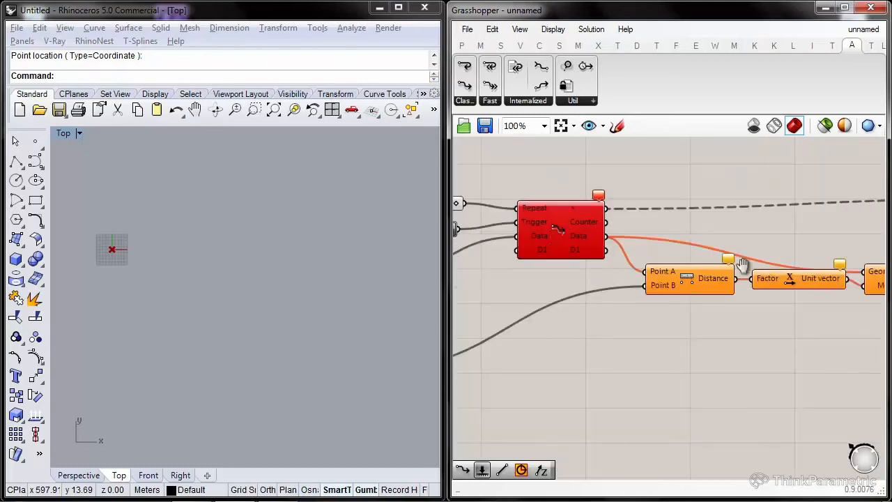
{"action": "scroll", "coordinate": [556, 195], "scroll_direction": "up", "scroll_amount": 8}
{"action": "scroll", "coordinate": [757, 229], "scroll_direction": "down", "scroll_amount": 9}
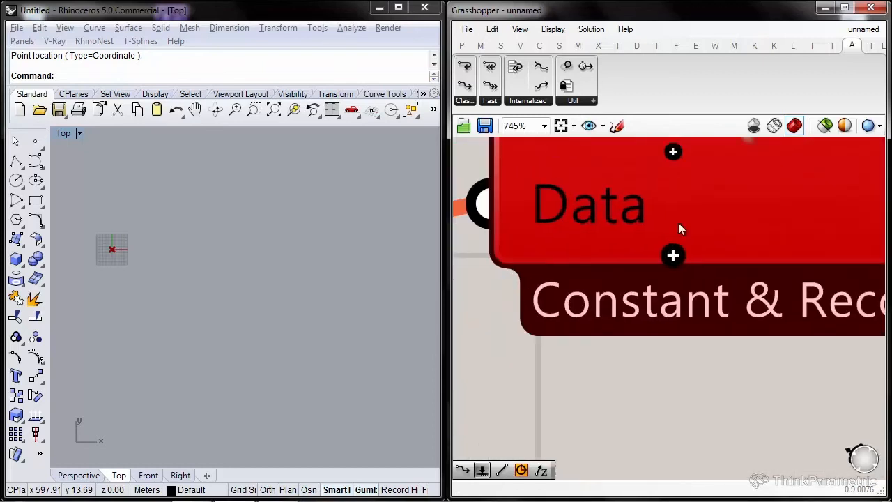
Duplicate the Distance, Unit X and Move components and place the copies directly below the existing chain
{"action": "right_click_drag", "start_coordinate": [640, 240], "coordinate": [890, 219]}
{"action": "right_click_drag", "start_coordinate": [796, 230], "coordinate": [612, 203]}
{"action": "left_click_drag", "start_coordinate": [756, 268], "coordinate": [557, 271]}
{"action": "key", "text": "ctrl+c"}
{"action": "key", "text": "ctrl+v"}
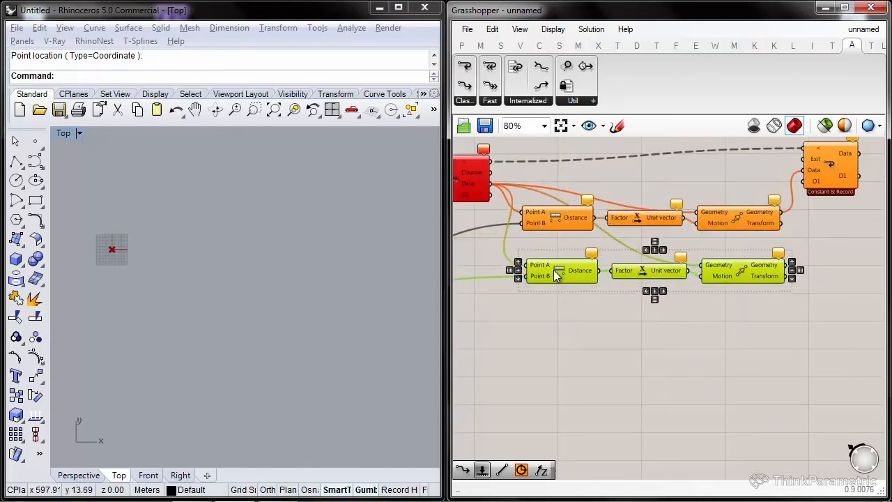
Duplicate the upper Point parameter and set the copy to a new point just left of the y axis, above the x axis
{"action": "right_click_drag", "start_coordinate": [557, 271], "coordinate": [730, 274]}
{"action": "right_click_drag", "start_coordinate": [515, 239], "coordinate": [597, 237]}
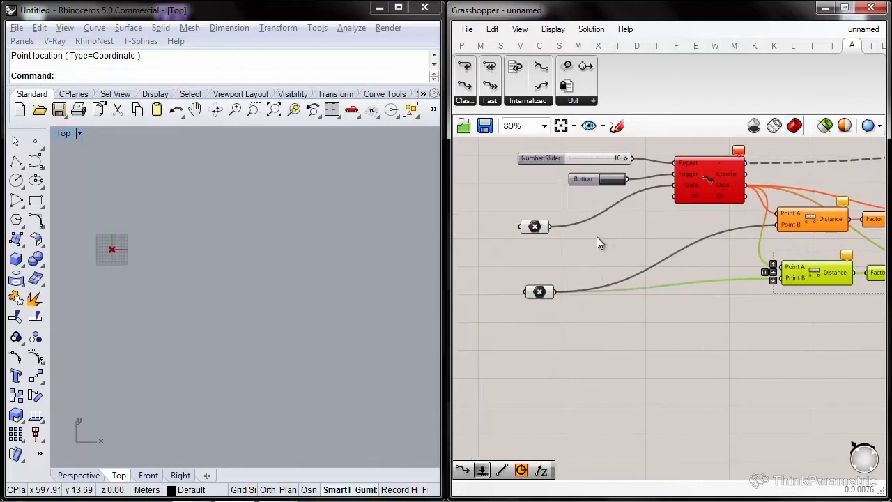
{"action": "left_click", "coordinate": [541, 230]}
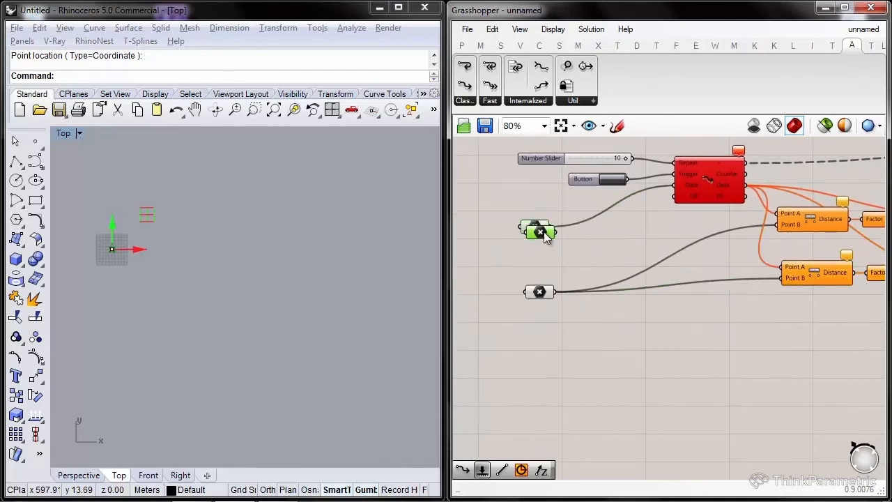
{"action": "left_click_drag", "start_coordinate": [546, 236], "coordinate": [541, 253]}
{"action": "right_click", "coordinate": [542, 255]}
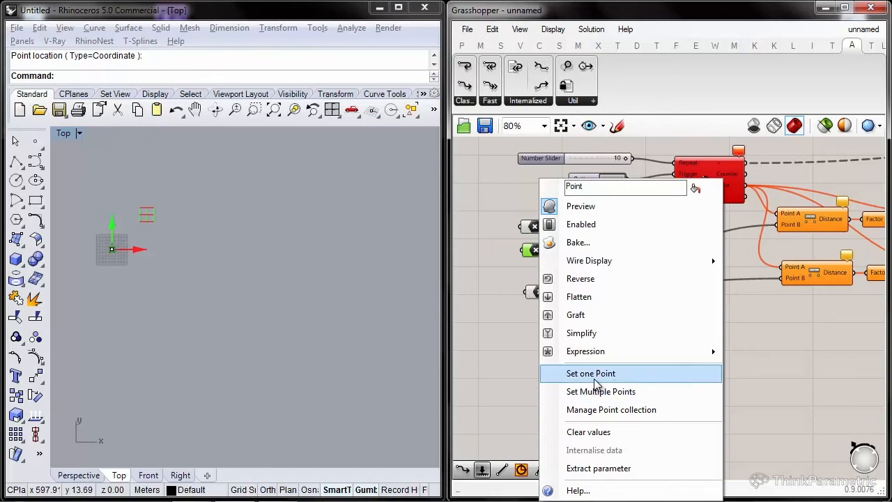
{"action": "left_click", "coordinate": [579, 370]}
{"action": "scroll", "coordinate": [212, 241], "scroll_direction": "up", "scroll_amount": 15}
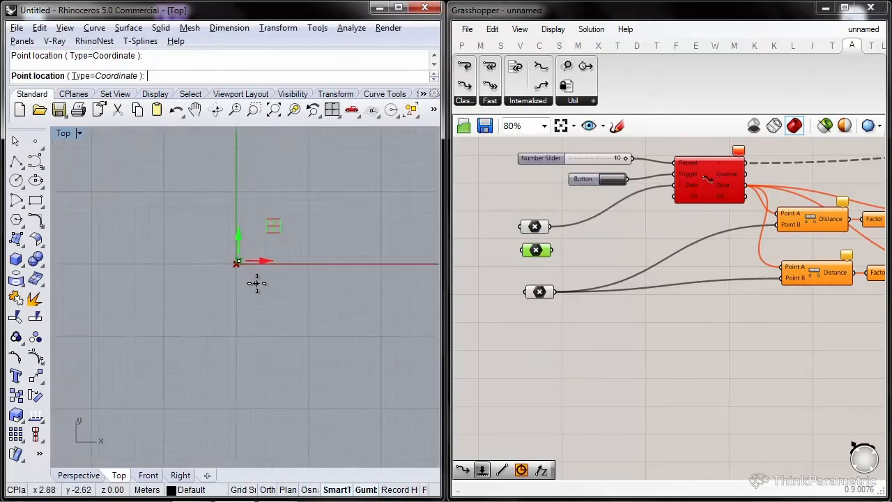
{"action": "left_click", "coordinate": [201, 233]}
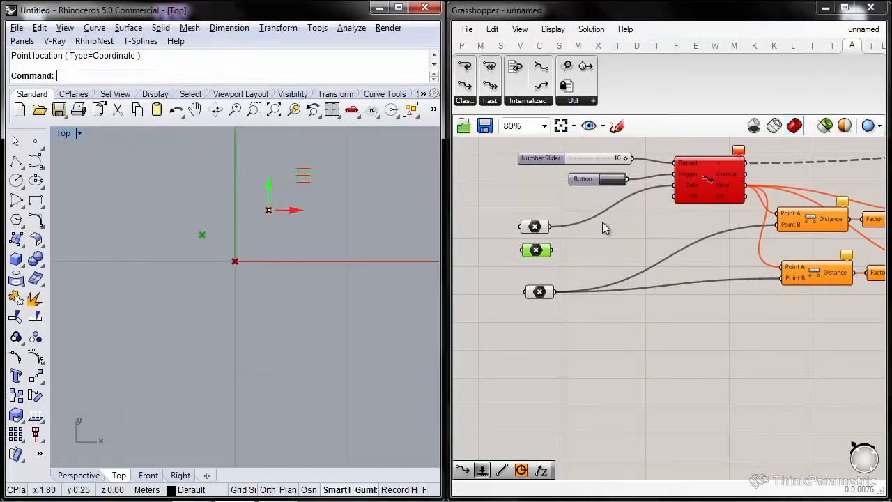
Connect the new Point to the Loop Start's D1 input and its D1 output to the copied Distance's Point A and Move's Geometry
{"action": "left_click_drag", "start_coordinate": [675, 197], "coordinate": [539, 255]}
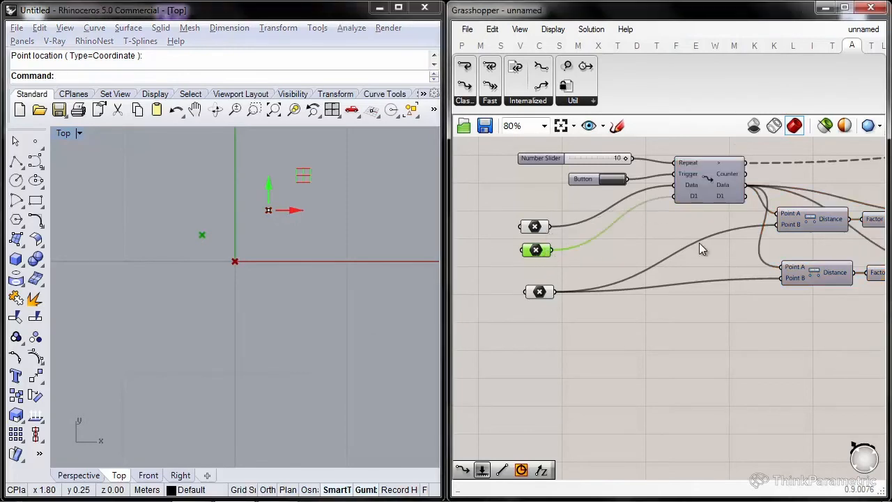
{"action": "right_click_drag", "start_coordinate": [784, 252], "coordinate": [639, 244]}
{"action": "left_click_drag", "start_coordinate": [605, 193], "coordinate": [603, 190]}
{"action": "right_click_drag", "start_coordinate": [650, 218], "coordinate": [598, 220]}
{"action": "left_click_drag", "start_coordinate": [760, 262], "coordinate": [550, 190]}
Connect the copied Move component's Geometry output to the Loop End's D1 input
{"action": "right_click_drag", "start_coordinate": [844, 211], "coordinate": [722, 202]}
{"action": "left_click_drag", "start_coordinate": [738, 172], "coordinate": [723, 256]}
{"action": "right_click_drag", "start_coordinate": [676, 251], "coordinate": [683, 270]}
Trigger the two-point loop and view both series of recorded points in the Rhino Top view
{"action": "scroll", "coordinate": [773, 242], "scroll_direction": "down", "scroll_amount": 5}
{"action": "right_click_drag", "start_coordinate": [636, 226], "coordinate": [691, 227]}
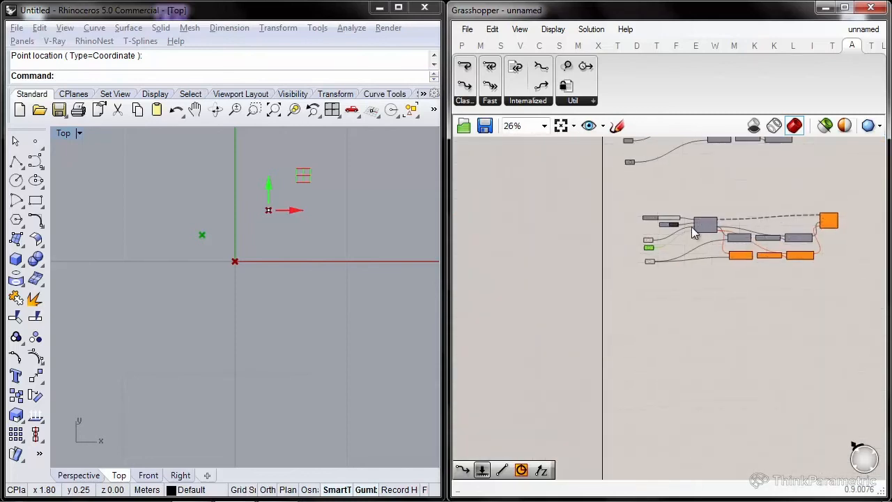
{"action": "scroll", "coordinate": [676, 226], "scroll_direction": "up", "scroll_amount": 4}
{"action": "left_click", "coordinate": [672, 223]}
{"action": "right_click_drag", "start_coordinate": [301, 219], "coordinate": [215, 219]}
{"action": "scroll", "coordinate": [223, 204], "scroll_direction": "down", "scroll_amount": 12}
{"action": "scroll", "coordinate": [215, 219], "scroll_direction": "up", "scroll_amount": 8}
{"action": "left_click", "coordinate": [626, 227]}
{"action": "right_click_drag", "start_coordinate": [290, 233], "coordinate": [250, 248]}
Highlight the starting Point parameters and review the complete two-point loop definition
{"action": "left_click_drag", "start_coordinate": [635, 256], "coordinate": [580, 286]}
{"action": "left_click", "coordinate": [724, 270]}
{"action": "right_click_drag", "start_coordinate": [725, 258], "coordinate": [650, 231]}
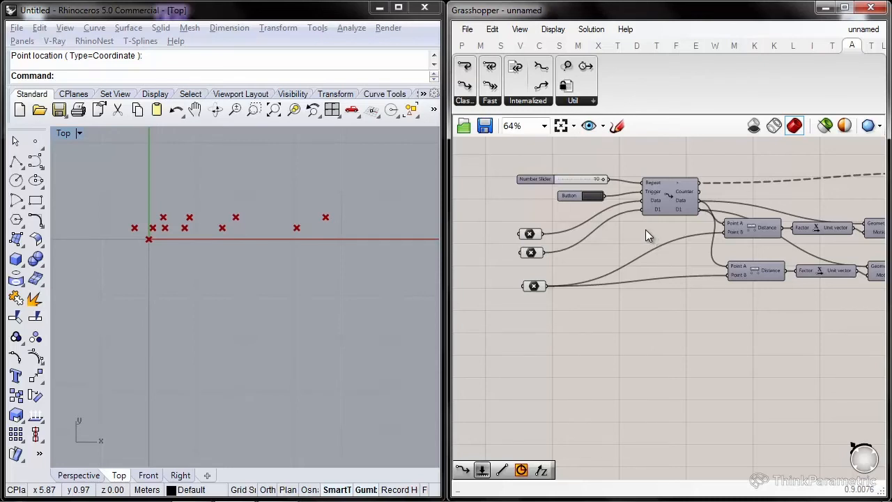
{"action": "scroll", "coordinate": [645, 223], "scroll_direction": "down", "scroll_amount": 3}
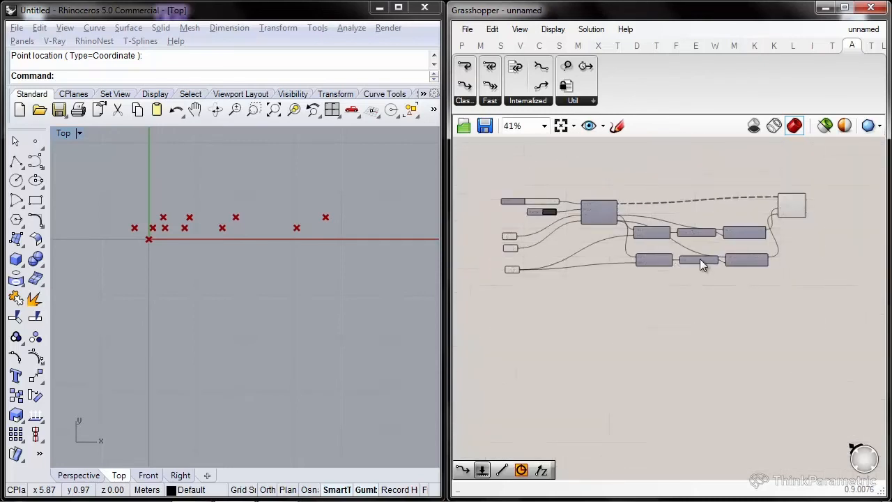
Place Anemone's Fast Loop Start and Fast Loop End components side by side in the empty canvas area below the existing loop
{"action": "right_click_drag", "start_coordinate": [773, 294], "coordinate": [751, 192]}
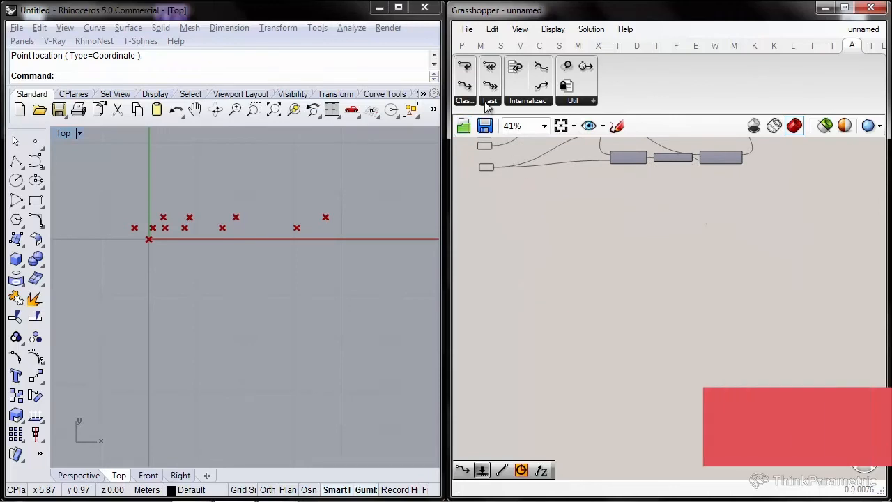
{"action": "left_click_drag", "start_coordinate": [491, 84], "coordinate": [511, 252]}
{"action": "scroll", "coordinate": [513, 251], "scroll_direction": "up", "scroll_amount": 5}
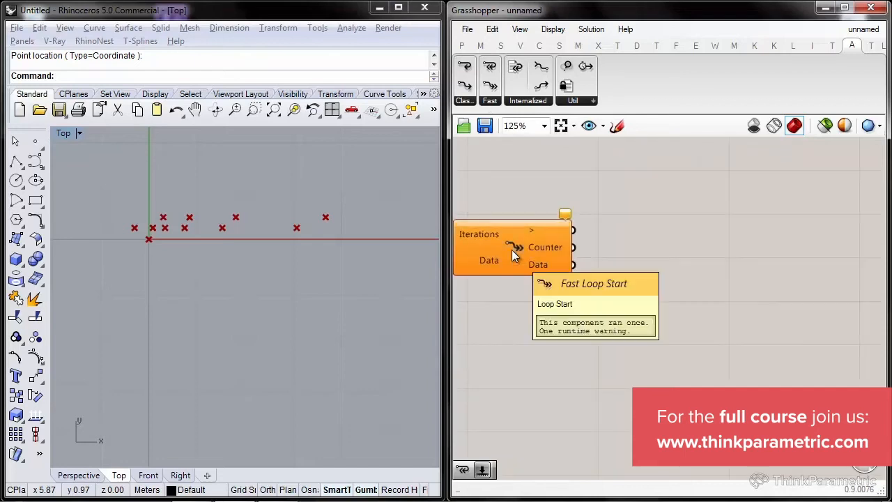
{"action": "left_click_drag", "start_coordinate": [490, 66], "coordinate": [768, 253]}
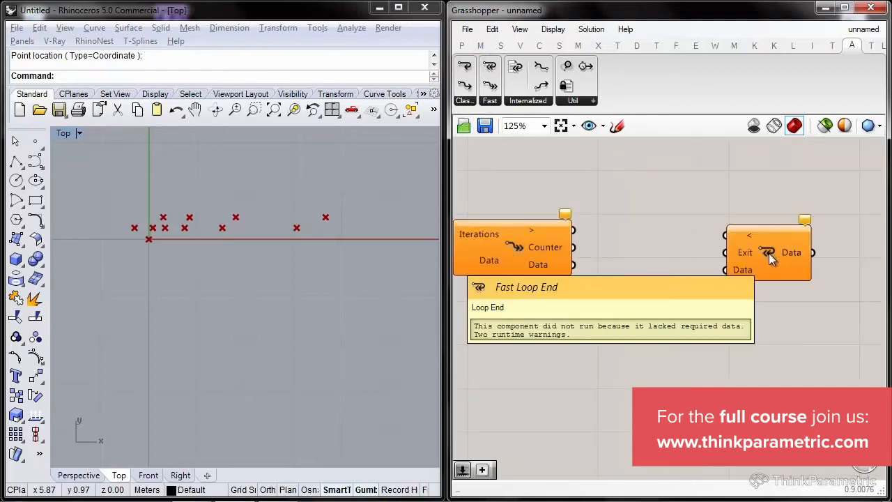
{"action": "right_click", "coordinate": [768, 253]}
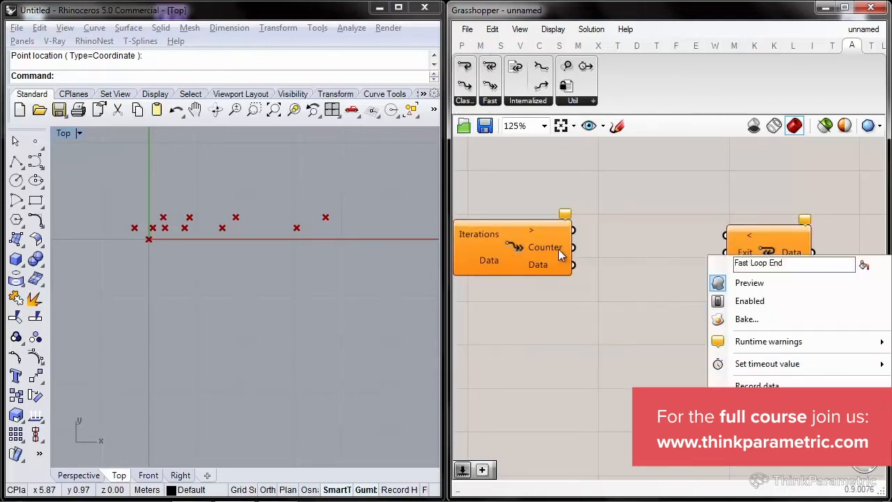
Add a number slider set to 10 and connect it to Fast Loop Start's Iterations input
{"action": "right_click_drag", "start_coordinate": [558, 249], "coordinate": [717, 233]}
{"action": "double_click", "coordinate": [519, 249]}
{"action": "type", "text": "10"}
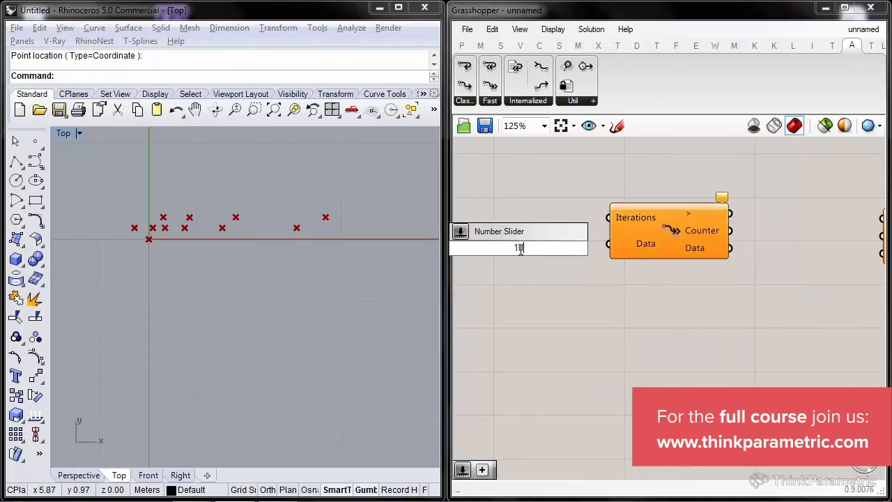
{"action": "key", "text": "Return"}
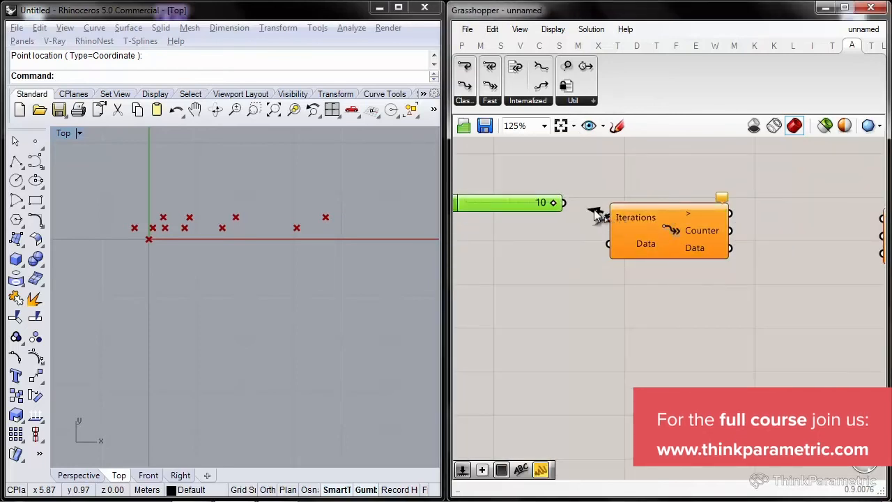
{"action": "left_click_drag", "start_coordinate": [595, 210], "coordinate": [565, 203]}
Add a number slider set to 0 below the iterations slider and move Fast Loop Start closer to both sliders
{"action": "right_click_drag", "start_coordinate": [645, 233], "coordinate": [760, 203]}
{"action": "scroll", "coordinate": [672, 234], "scroll_direction": "up", "scroll_amount": 2}
{"action": "scroll", "coordinate": [760, 204], "scroll_direction": "down", "scroll_amount": 1}
{"action": "right_click_drag", "start_coordinate": [574, 237], "coordinate": [652, 225]}
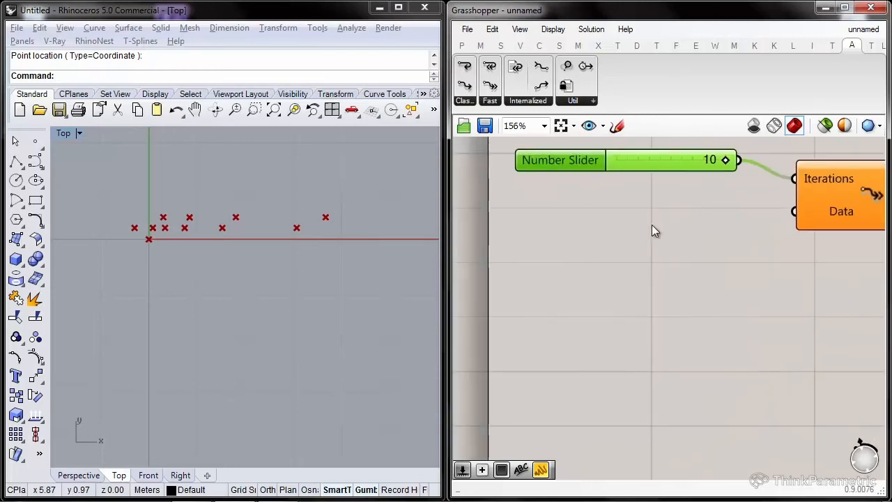
{"action": "double_click", "coordinate": [652, 224]}
{"action": "type", "text": "0"}
{"action": "key", "text": "Return"}
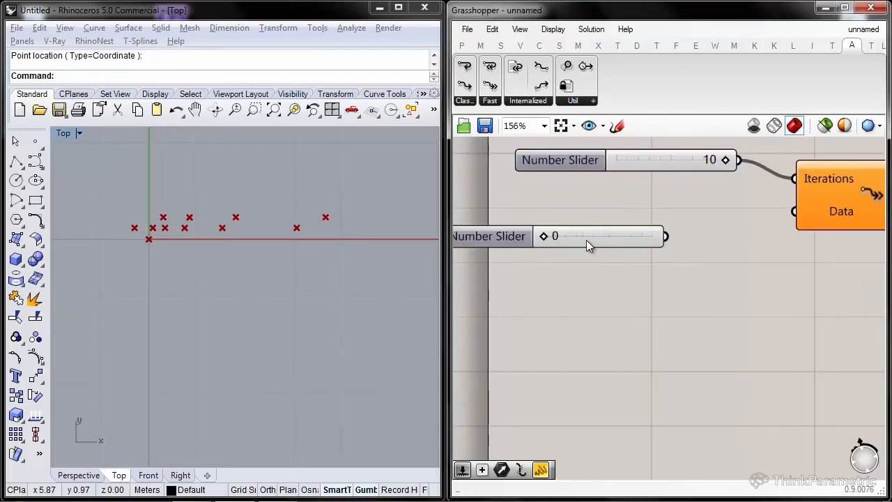
{"action": "left_click_drag", "start_coordinate": [586, 240], "coordinate": [671, 207]}
{"action": "left_click_drag", "start_coordinate": [818, 228], "coordinate": [781, 213]}
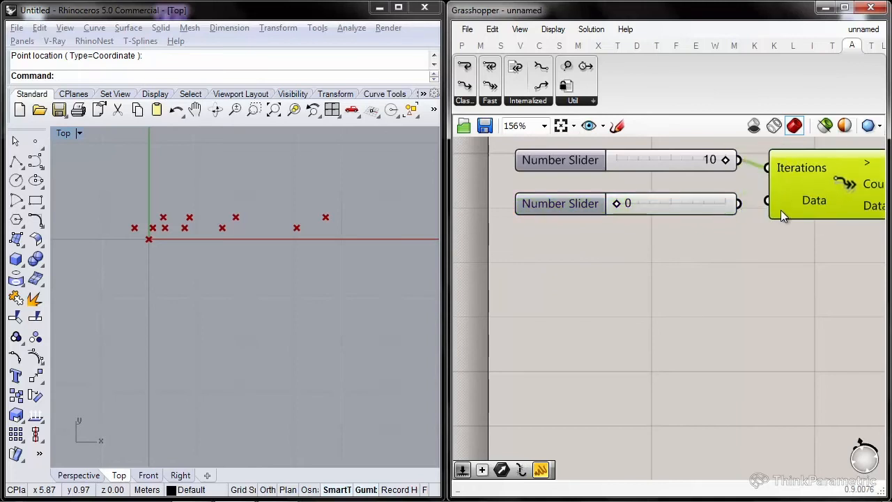
Add an Addition component between the fast loop components and connect Fast Loop Start's Data output to its A input
{"action": "right_click_drag", "start_coordinate": [812, 292], "coordinate": [539, 271]}
{"action": "double_click", "coordinate": [658, 306]}
{"action": "type", "text": "+"}
{"action": "key", "text": "Return"}
{"action": "left_click_drag", "start_coordinate": [538, 272], "coordinate": [756, 238]}
{"action": "right_click_drag", "start_coordinate": [756, 238], "coordinate": [722, 266]}
{"action": "left_click_drag", "start_coordinate": [649, 252], "coordinate": [612, 214]}
{"action": "right_click_drag", "start_coordinate": [681, 239], "coordinate": [637, 232]}
{"action": "left_click", "coordinate": [575, 282]}
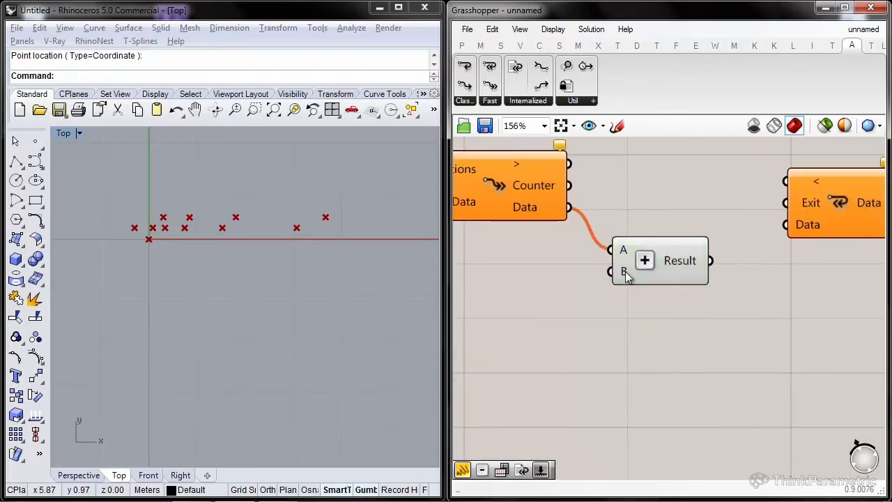
Wire the 0 slider to Fast Loop Start's Data, its > output to Fast Loop End's <, and Addition's Result to Fast Loop End's Data
{"action": "right_click_drag", "start_coordinate": [502, 200], "coordinate": [553, 205]}
{"action": "left_click", "coordinate": [546, 188]}
{"action": "right_click_drag", "start_coordinate": [620, 178], "coordinate": [578, 188]}
{"action": "left_click_drag", "start_coordinate": [578, 187], "coordinate": [787, 185]}
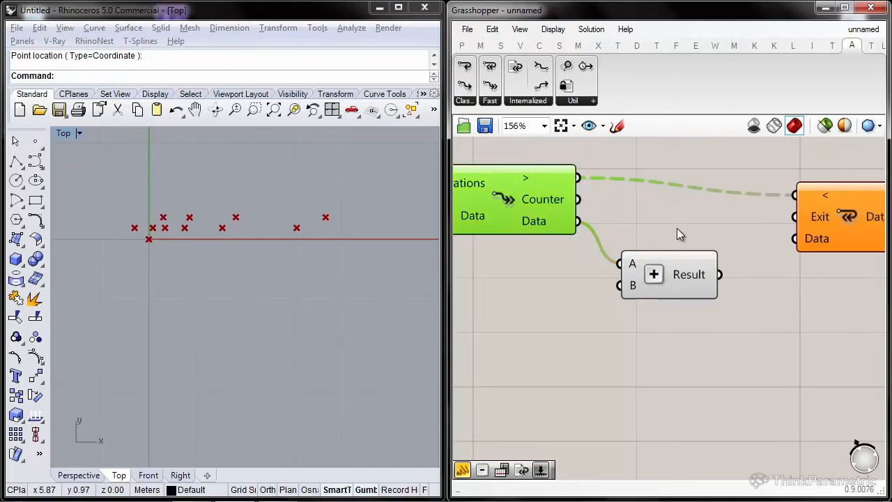
{"action": "right_click_drag", "start_coordinate": [680, 234], "coordinate": [562, 242]}
{"action": "mouse_move", "coordinate": [708, 240]}
{"action": "left_mouse_down"}
{"action": "mouse_move", "coordinate": [773, 228]}
{"action": "mouse_move", "coordinate": [603, 282]}
{"action": "left_mouse_up"}
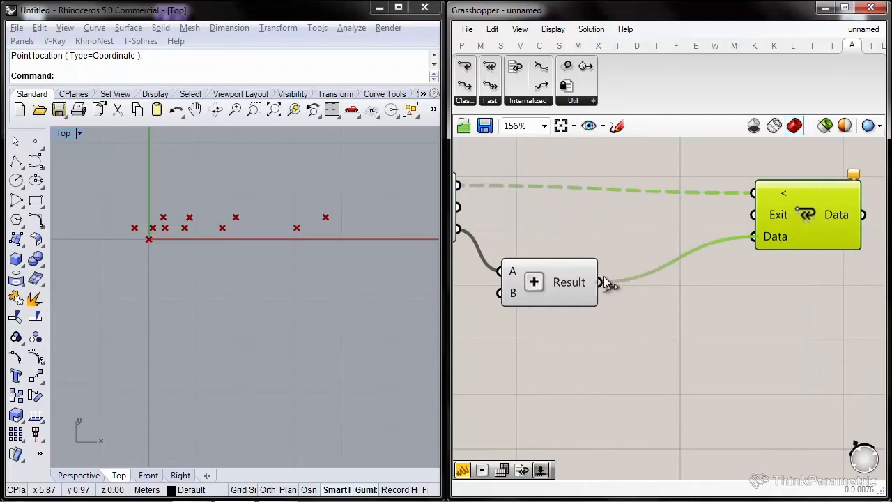
Add a Panel beside Fast Loop End and connect Fast Loop End's Data output to it
{"action": "double_click", "coordinate": [662, 299]}
{"action": "type", "text": "pane"}
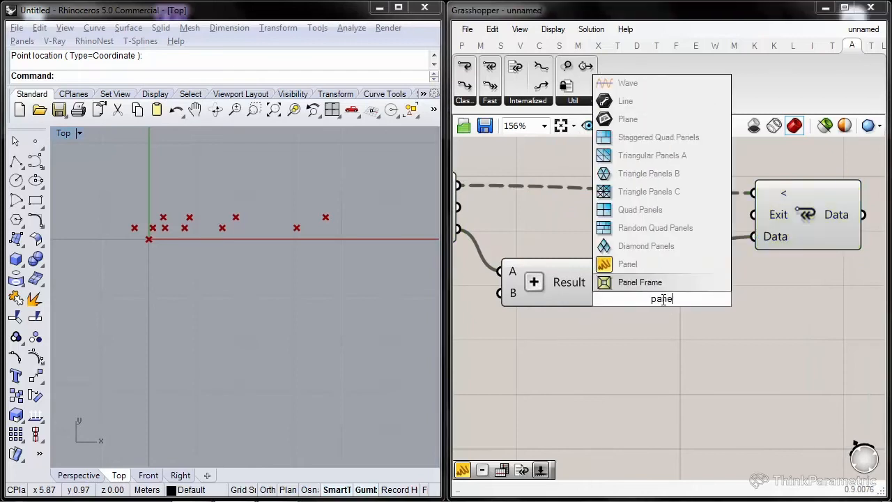
{"action": "type", "text": "l"}
{"action": "key", "text": "Return"}
{"action": "right_click_drag", "start_coordinate": [663, 300], "coordinate": [554, 277]}
{"action": "left_click_drag", "start_coordinate": [555, 278], "coordinate": [856, 206]}
{"action": "right_click", "coordinate": [707, 201]}
{"action": "left_click", "coordinate": [649, 295]}
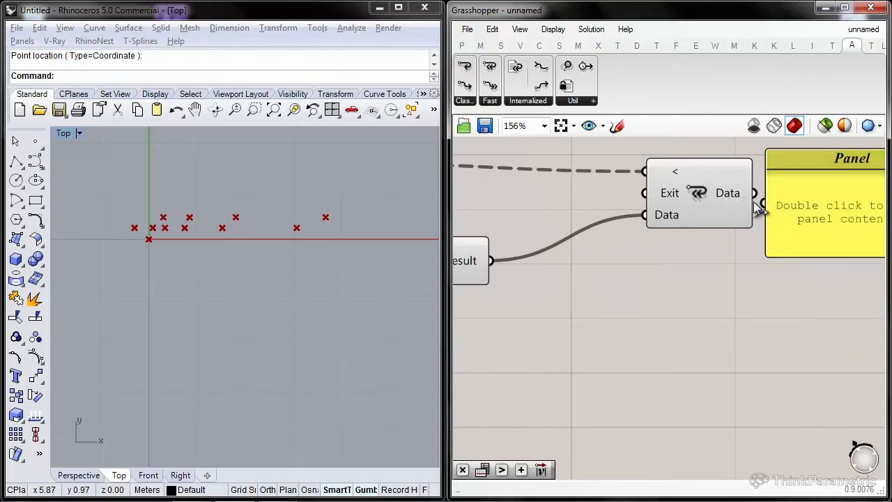
{"action": "left_click_drag", "start_coordinate": [749, 188], "coordinate": [765, 202]}
Move the result panel beneath the fast loop's number sliders and Fast Loop Start
{"action": "left_click_drag", "start_coordinate": [822, 198], "coordinate": [602, 230]}
{"action": "scroll", "coordinate": [822, 198], "scroll_direction": "down", "scroll_amount": 5}
{"action": "scroll", "coordinate": [589, 242], "scroll_direction": "up", "scroll_amount": 4}
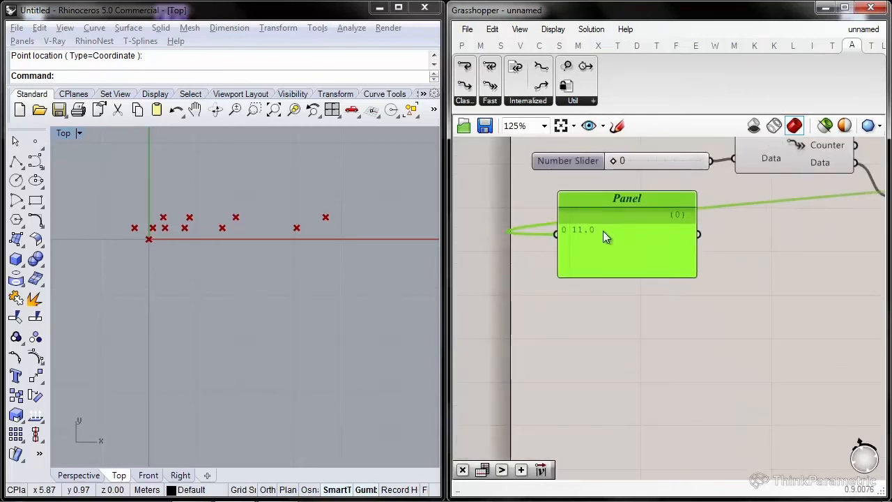
{"action": "right_click_drag", "start_coordinate": [672, 202], "coordinate": [599, 271]}
{"action": "left_click_drag", "start_coordinate": [598, 272], "coordinate": [676, 285]}
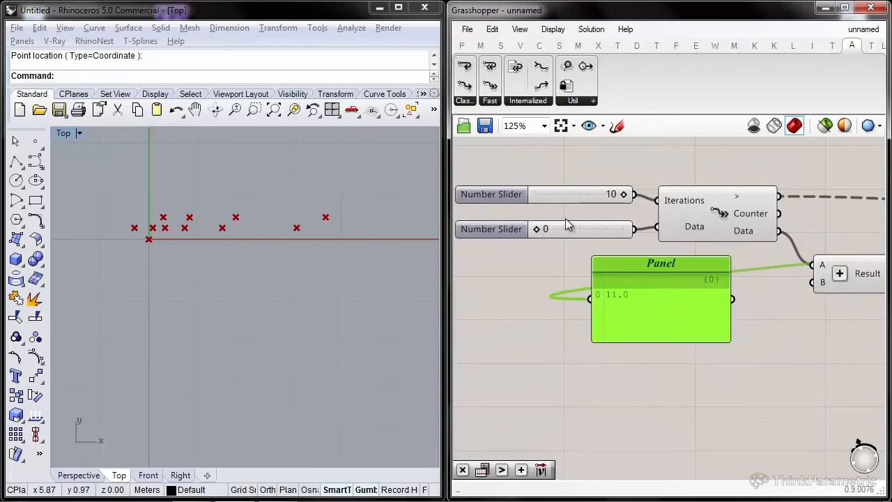
Turn off the preview of all components in the earlier two-point loop definition
{"action": "scroll", "coordinate": [566, 287], "scroll_direction": "down", "scroll_amount": 5}
{"action": "left_click_drag", "start_coordinate": [854, 155], "coordinate": [549, 266]}
{"action": "right_click", "coordinate": [505, 211]}
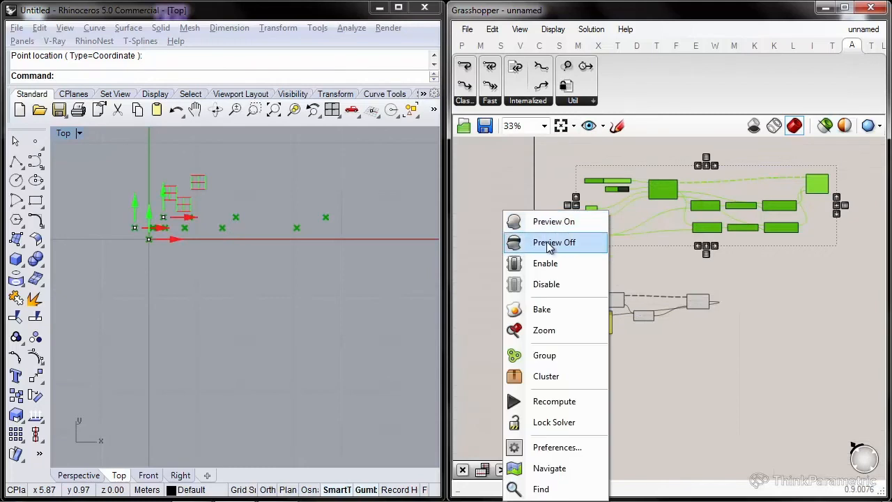
{"action": "left_click", "coordinate": [550, 243]}
{"action": "scroll", "coordinate": [584, 266], "scroll_direction": "up", "scroll_amount": 8}
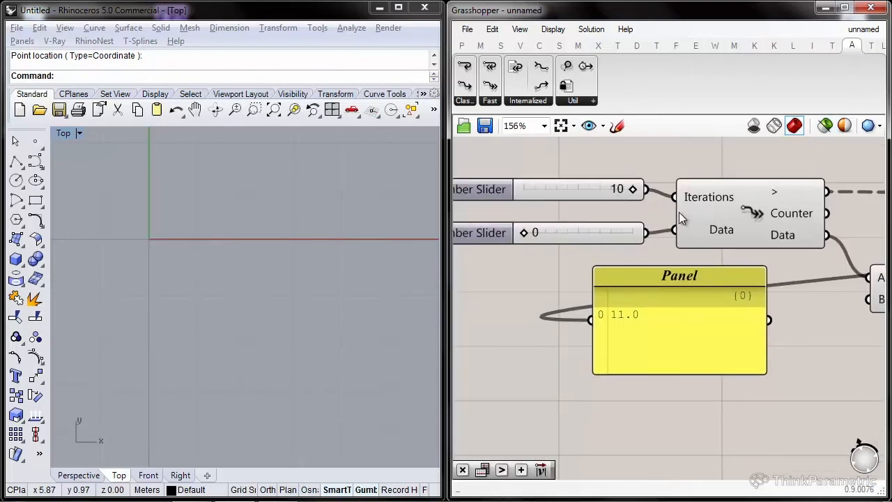
Examine how the starting value passes from the sliders through the fast loop, with the panel moved beneath Fast Loop End
{"action": "right_click_drag", "start_coordinate": [683, 234], "coordinate": [712, 230]}
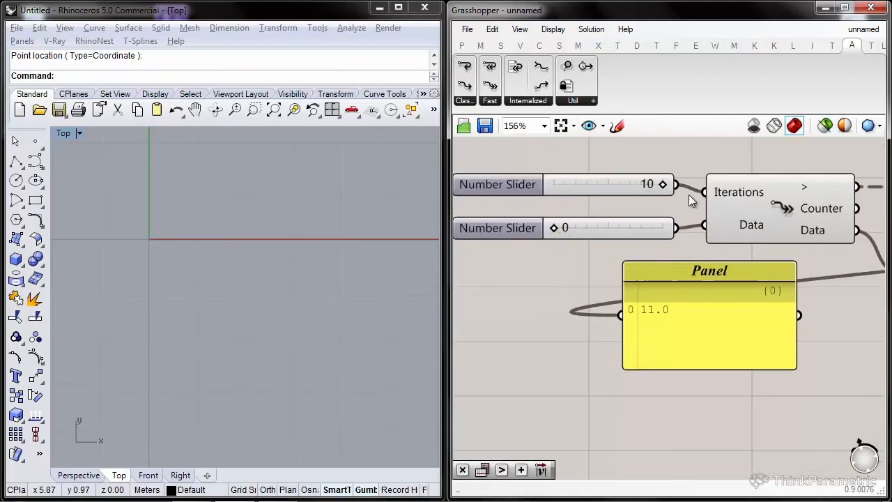
{"action": "right_click_drag", "start_coordinate": [686, 200], "coordinate": [625, 182]}
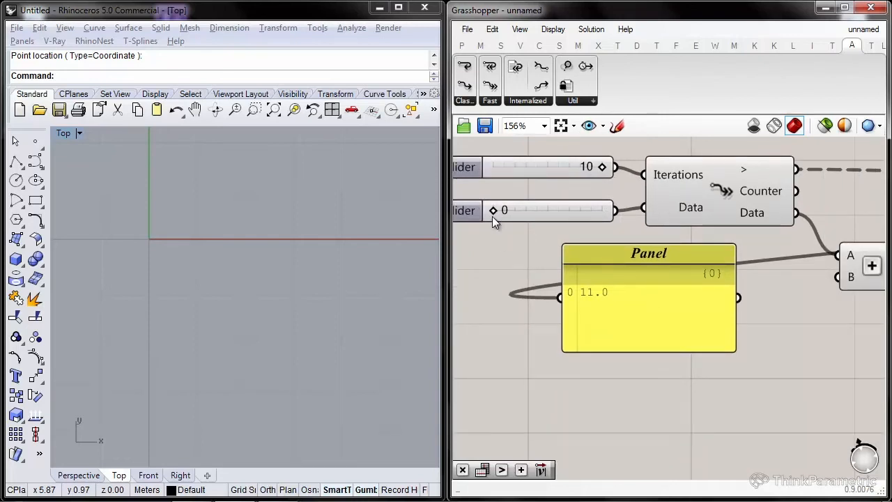
{"action": "mouse_move", "coordinate": [495, 211]}
{"action": "left_mouse_down"}
{"action": "mouse_move", "coordinate": [520, 211]}
{"action": "mouse_move", "coordinate": [496, 216]}
{"action": "left_mouse_up"}
{"action": "right_click_drag", "start_coordinate": [609, 241], "coordinate": [547, 218]}
{"action": "left_click_drag", "start_coordinate": [550, 242], "coordinate": [743, 284]}
{"action": "scroll", "coordinate": [517, 249], "scroll_direction": "down", "scroll_amount": 4}
{"action": "scroll", "coordinate": [740, 289], "scroll_direction": "up", "scroll_amount": 4}
{"action": "right_click_drag", "start_coordinate": [699, 229], "coordinate": [707, 307]}
{"action": "right_click_drag", "start_coordinate": [619, 250], "coordinate": [685, 242]}
{"action": "scroll", "coordinate": [630, 258], "scroll_direction": "down", "scroll_amount": 1}
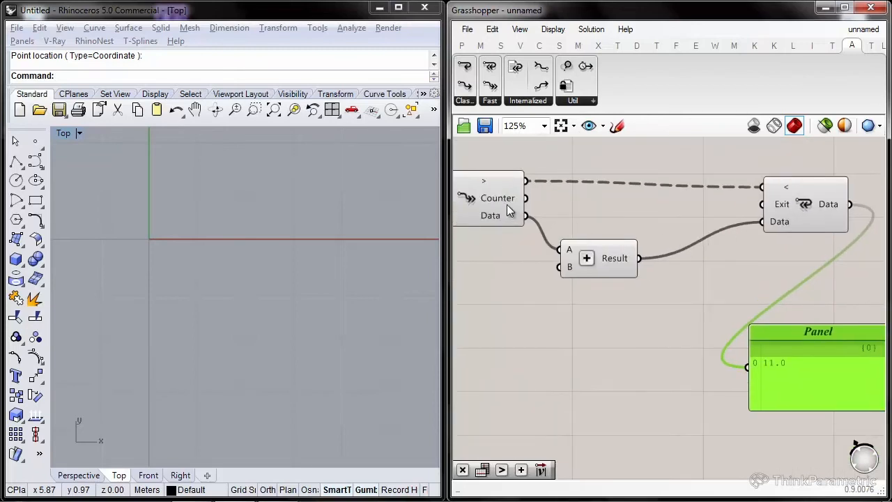
{"action": "scroll", "coordinate": [507, 204], "scroll_direction": "up", "scroll_amount": 3}
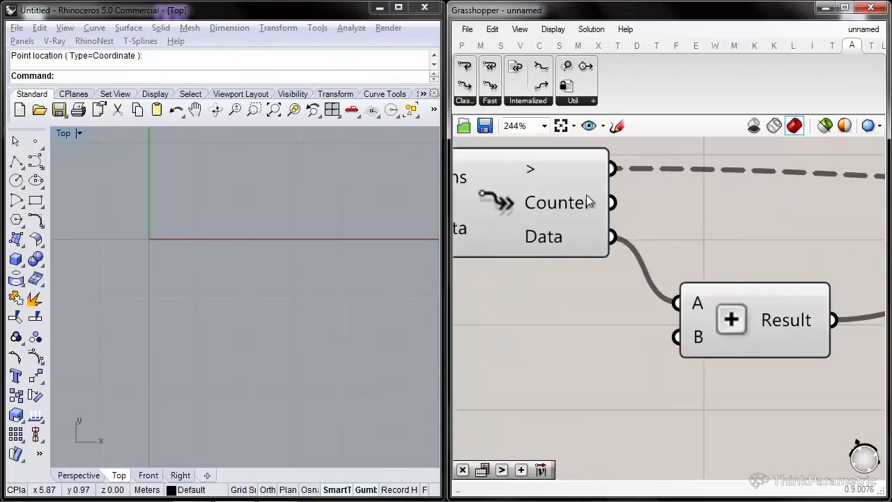
Connect Fast Loop Start's Counter output to the panel, move the panel below the sliders, and inspect the Counter and Iterations values
{"action": "left_click_drag", "start_coordinate": [610, 202], "coordinate": [768, 306]}
{"action": "scroll", "coordinate": [697, 293], "scroll_direction": "down", "scroll_amount": 3}
{"action": "left_click_drag", "start_coordinate": [797, 318], "coordinate": [663, 318]}
{"action": "scroll", "coordinate": [784, 327], "scroll_direction": "down", "scroll_amount": 3}
{"action": "scroll", "coordinate": [568, 271], "scroll_direction": "up", "scroll_amount": 3}
{"action": "scroll", "coordinate": [676, 299], "scroll_direction": "up", "scroll_amount": 2}
{"action": "left_click_drag", "start_coordinate": [540, 221], "coordinate": [546, 219]}
{"action": "mouse_move", "coordinate": [804, 205]}
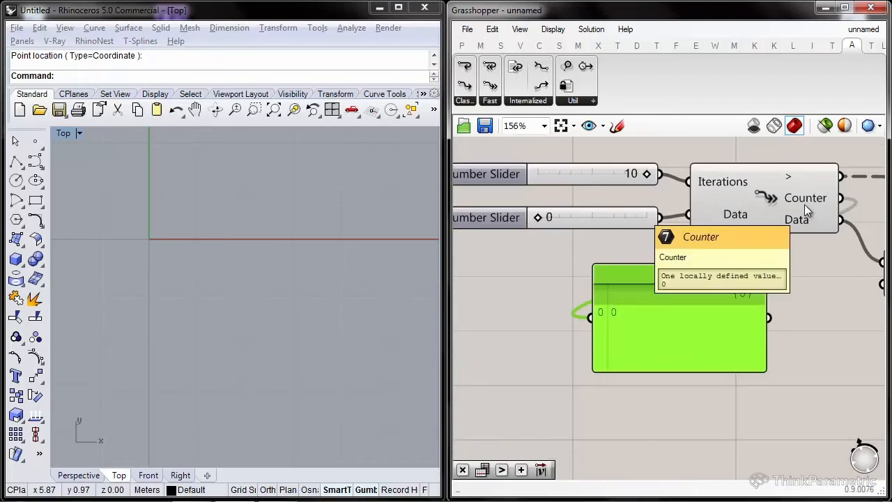
{"action": "mouse_move", "coordinate": [742, 189]}
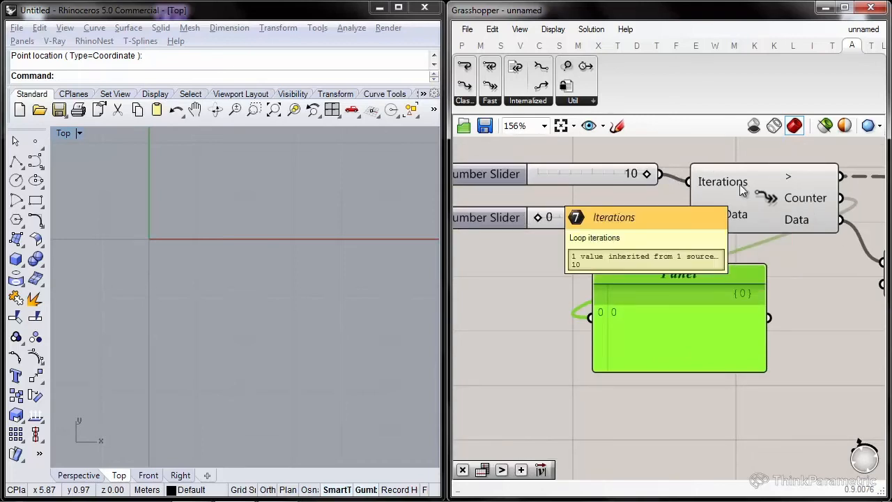
{"action": "right_click_drag", "start_coordinate": [809, 200], "coordinate": [722, 187]}
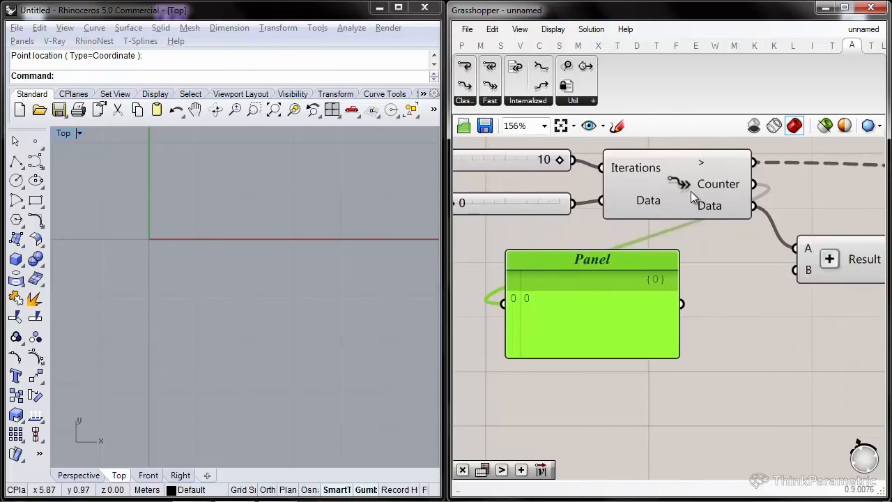
Move the panel up to the original two-point loop and connect it to that Loop Start's Counter output
{"action": "left_click", "coordinate": [685, 190]}
{"action": "left_click", "coordinate": [608, 297]}
{"action": "scroll", "coordinate": [599, 304], "scroll_direction": "down", "scroll_amount": 5}
{"action": "scroll", "coordinate": [596, 308], "scroll_direction": "up", "scroll_amount": 5}
{"action": "mouse_move", "coordinate": [678, 180]}
{"action": "left_mouse_down"}
{"action": "mouse_move", "coordinate": [630, 193]}
{"action": "mouse_move", "coordinate": [676, 186]}
{"action": "left_mouse_up"}
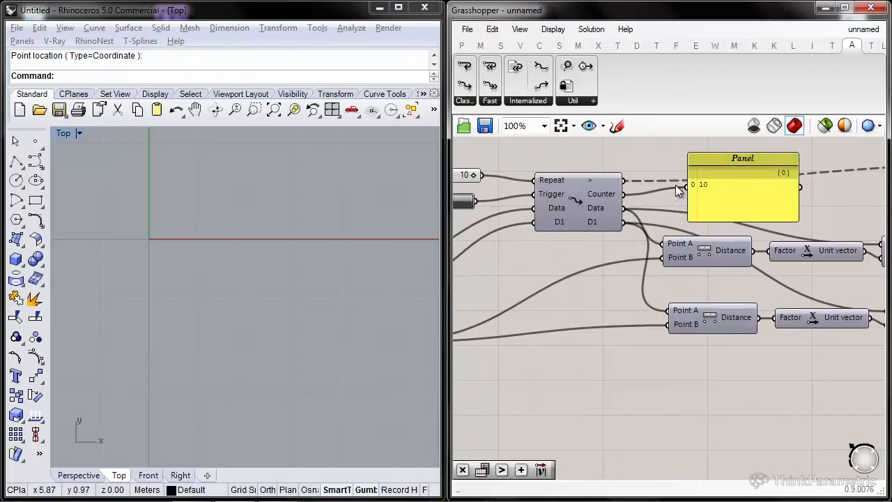
Trigger the original loop and read its Counter value in the panel
{"action": "right_click_drag", "start_coordinate": [636, 198], "coordinate": [688, 197]}
{"action": "right_click_drag", "start_coordinate": [594, 208], "coordinate": [527, 200]}
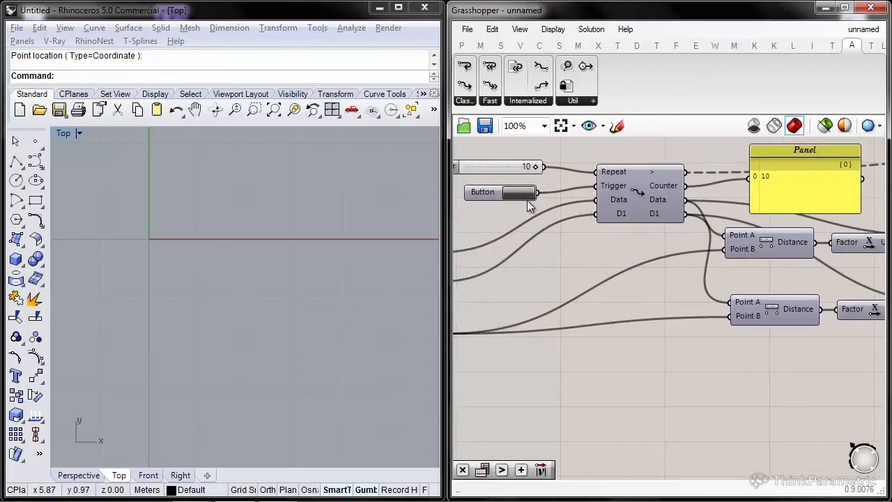
{"action": "left_click", "coordinate": [520, 193]}
{"action": "scroll", "coordinate": [717, 202], "scroll_direction": "up", "scroll_amount": 4}
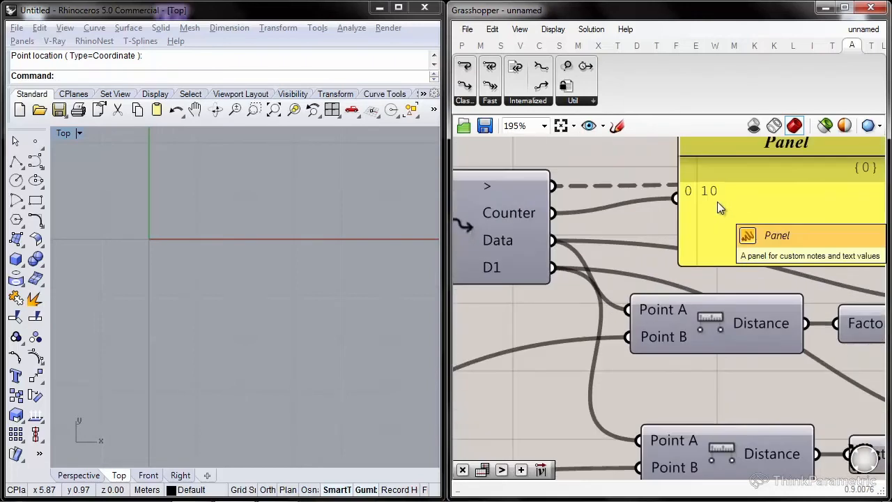
{"action": "mouse_move", "coordinate": [717, 201]}
{"action": "left_mouse_down"}
{"action": "mouse_move", "coordinate": [698, 217]}
{"action": "mouse_move", "coordinate": [702, 209]}
{"action": "left_mouse_up"}
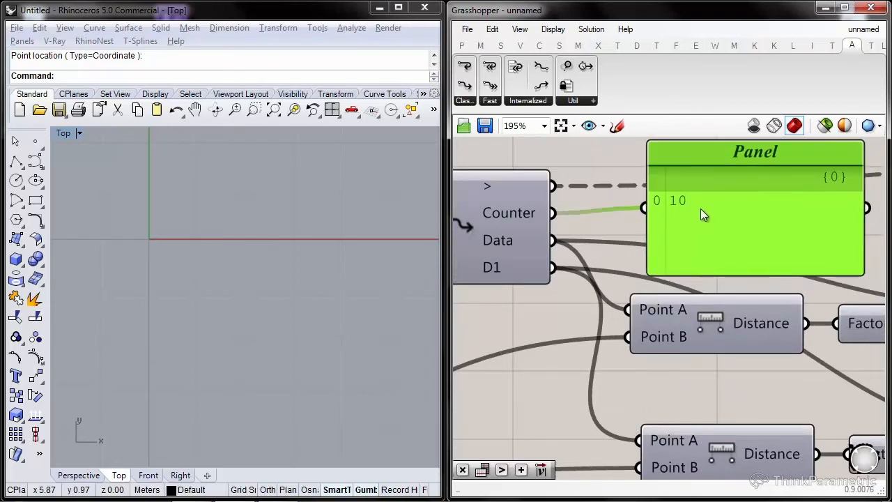
Inspect Fast Loop End's Exit input and add a Boolean Toggle below the Addition component
{"action": "scroll", "coordinate": [700, 209], "scroll_direction": "down", "scroll_amount": 3}
{"action": "scroll", "coordinate": [688, 196], "scroll_direction": "down", "scroll_amount": 4}
{"action": "scroll", "coordinate": [602, 290], "scroll_direction": "up", "scroll_amount": 4}
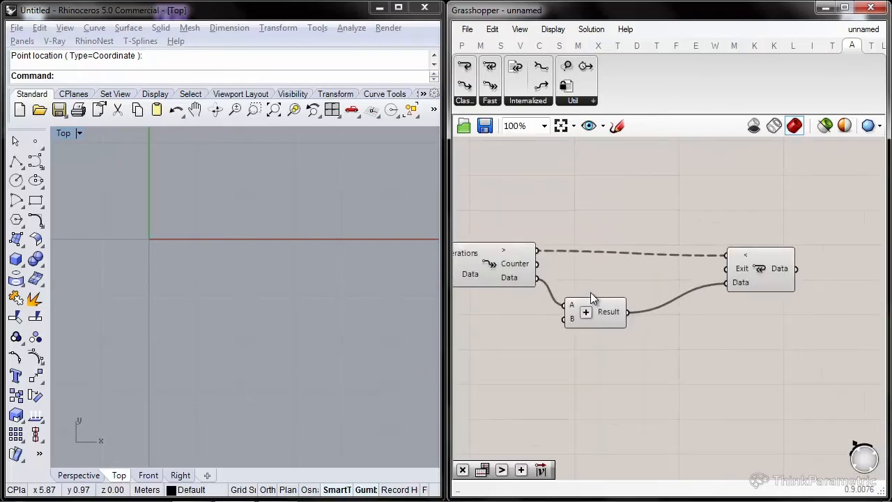
{"action": "scroll", "coordinate": [623, 316], "scroll_direction": "up", "scroll_amount": 2}
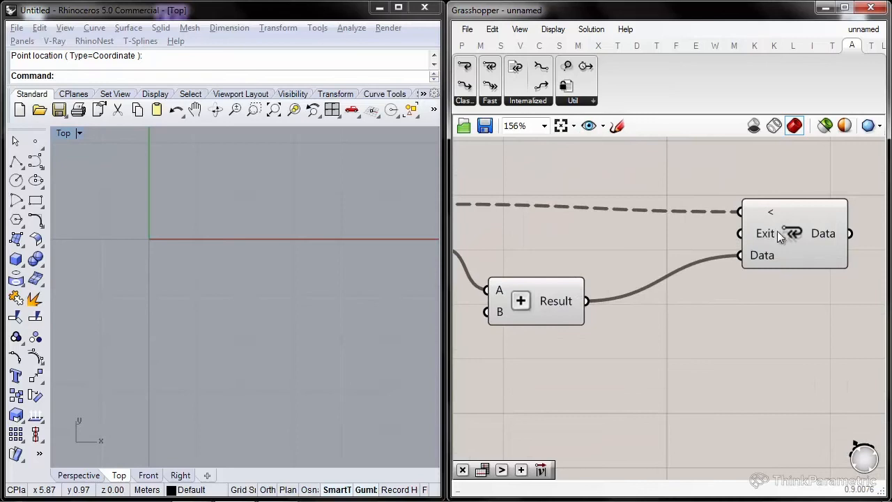
{"action": "mouse_move", "coordinate": [775, 238]}
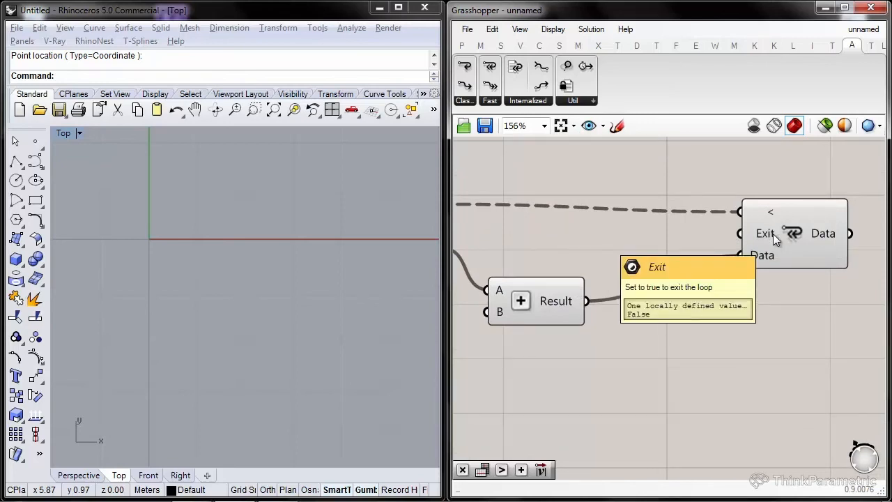
{"action": "double_click", "coordinate": [643, 360]}
{"action": "type", "text": "togg"}
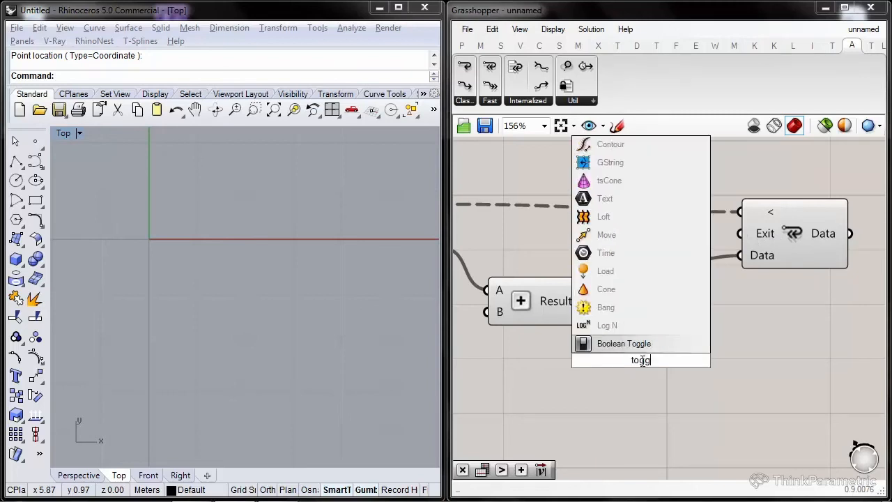
{"action": "key", "text": "Return"}
{"action": "left_click_drag", "start_coordinate": [641, 360], "coordinate": [582, 358]}
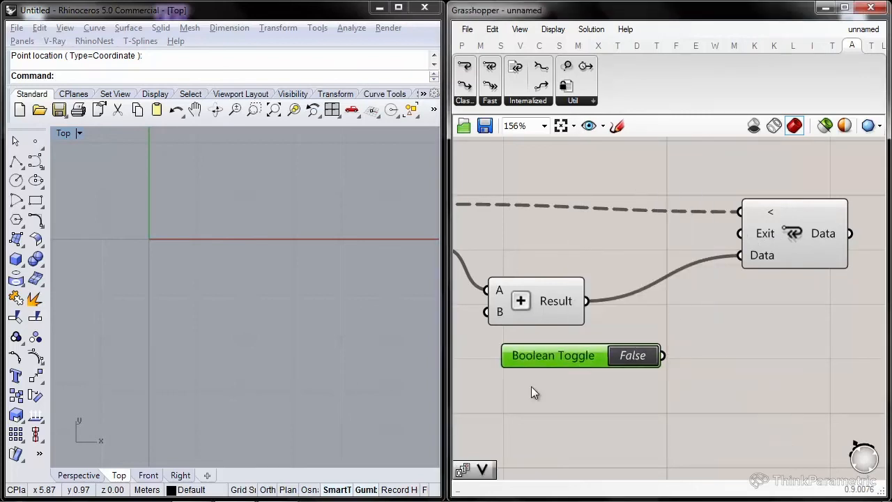
Connect the Boolean Toggle to Fast Loop End's Exit input and move the toggle below the number sliders
{"action": "mouse_move", "coordinate": [664, 356]}
{"action": "left_mouse_down"}
{"action": "mouse_move", "coordinate": [731, 221]}
{"action": "mouse_move", "coordinate": [747, 235]}
{"action": "mouse_move", "coordinate": [704, 354]}
{"action": "mouse_move", "coordinate": [663, 358]}
{"action": "left_mouse_up"}
{"action": "mouse_move", "coordinate": [750, 238]}
{"action": "left_click_drag", "start_coordinate": [752, 234], "coordinate": [668, 364]}
{"action": "right_click_drag", "start_coordinate": [770, 253], "coordinate": [789, 242]}
{"action": "scroll", "coordinate": [810, 223], "scroll_direction": "down", "scroll_amount": 2}
{"action": "left_click_drag", "start_coordinate": [810, 223], "coordinate": [812, 218]}
{"action": "left_click_drag", "start_coordinate": [652, 302], "coordinate": [465, 286]}
{"action": "scroll", "coordinate": [702, 304], "scroll_direction": "down", "scroll_amount": 1}
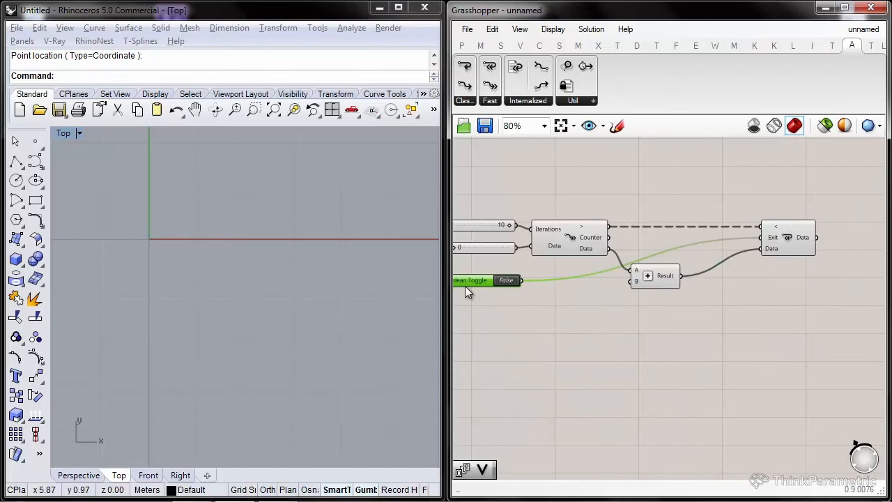
Set the Boolean Toggle to True and move it up towards the original two-point loop
{"action": "scroll", "coordinate": [467, 285], "scroll_direction": "up", "scroll_amount": 2}
{"action": "right_click_drag", "start_coordinate": [504, 288], "coordinate": [546, 288]}
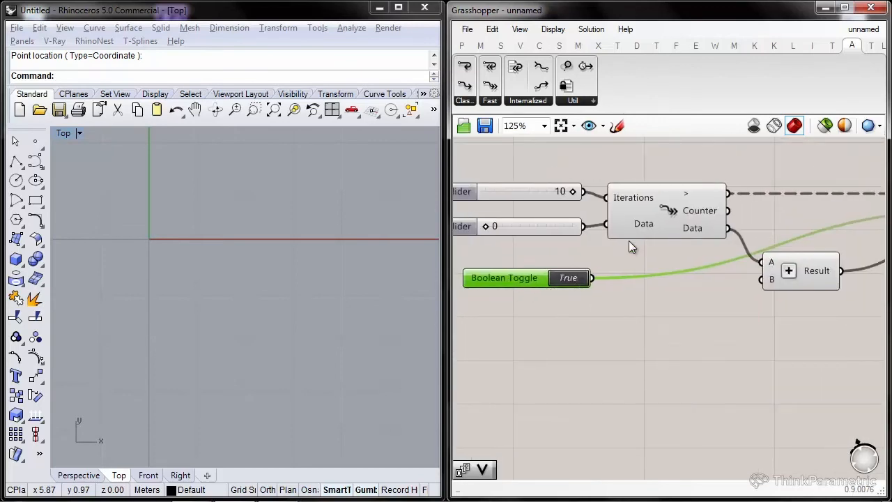
{"action": "right_click_drag", "start_coordinate": [650, 242], "coordinate": [635, 258]}
{"action": "left_click_drag", "start_coordinate": [490, 294], "coordinate": [736, 240]}
Connect the Boolean Toggle to the original Loop End's Exit input and disconnect it from Fast Loop End's Exit input
{"action": "scroll", "coordinate": [546, 416], "scroll_direction": "down", "scroll_amount": 3}
{"action": "scroll", "coordinate": [609, 284], "scroll_direction": "down", "scroll_amount": 2}
{"action": "scroll", "coordinate": [735, 237], "scroll_direction": "up", "scroll_amount": 2}
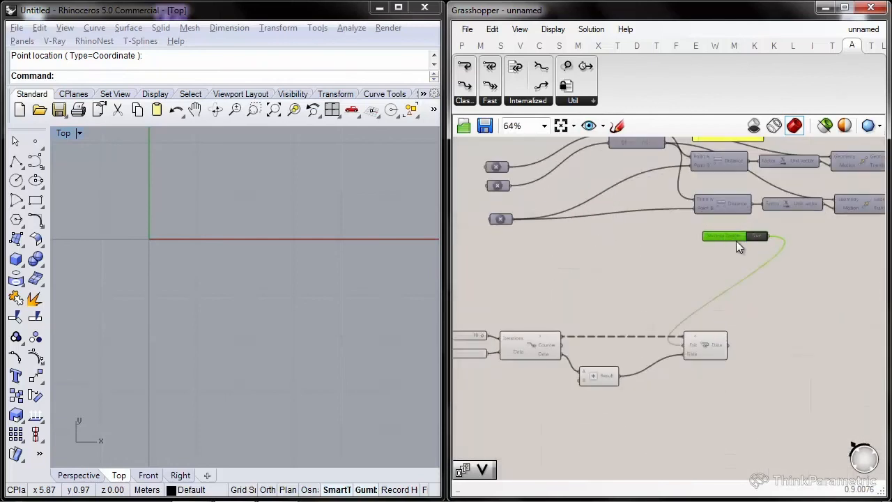
{"action": "right_click_drag", "start_coordinate": [736, 240], "coordinate": [614, 277]}
{"action": "scroll", "coordinate": [787, 163], "scroll_direction": "up", "scroll_amount": 1}
{"action": "left_click_drag", "start_coordinate": [797, 147], "coordinate": [521, 308]}
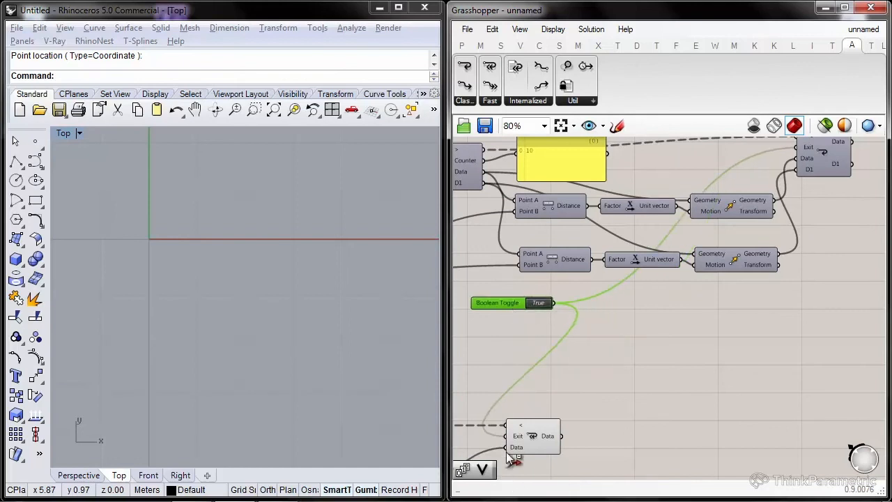
{"action": "left_click_drag", "start_coordinate": [507, 441], "coordinate": [552, 303], "text": "ctrl"}
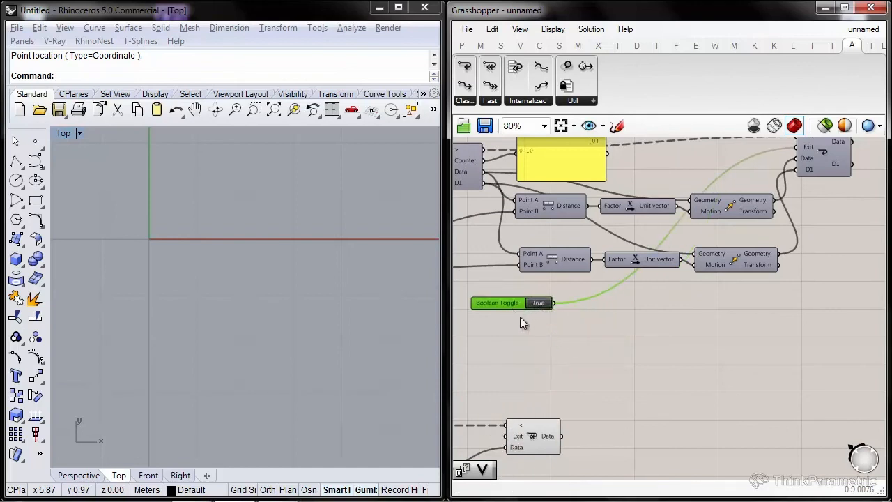
Turn on the original Loop End's preview and view its points in the Top viewport
{"action": "scroll", "coordinate": [520, 316], "scroll_direction": "down", "scroll_amount": 1}
{"action": "left_click", "coordinate": [767, 183]}
{"action": "right_click", "coordinate": [786, 179]}
{"action": "left_click", "coordinate": [847, 186]}
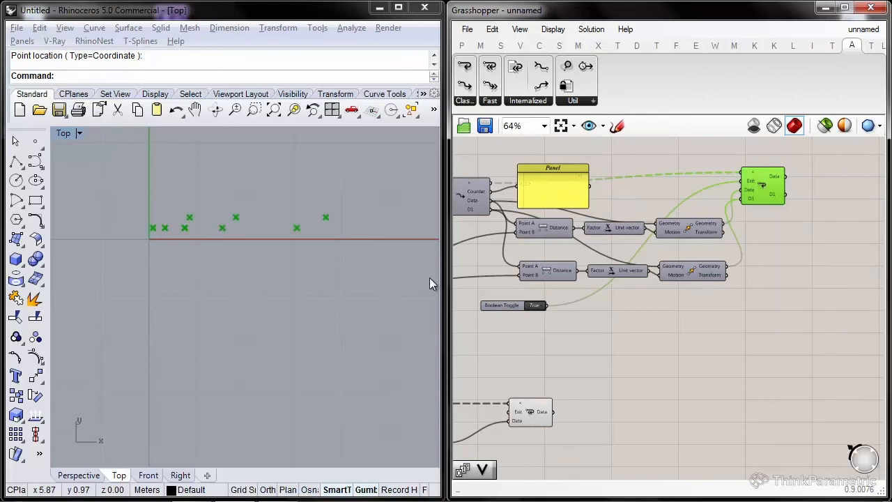
{"action": "right_click_drag", "start_coordinate": [310, 277], "coordinate": [251, 304]}
{"action": "scroll", "coordinate": [265, 231], "scroll_direction": "down", "scroll_amount": 5}
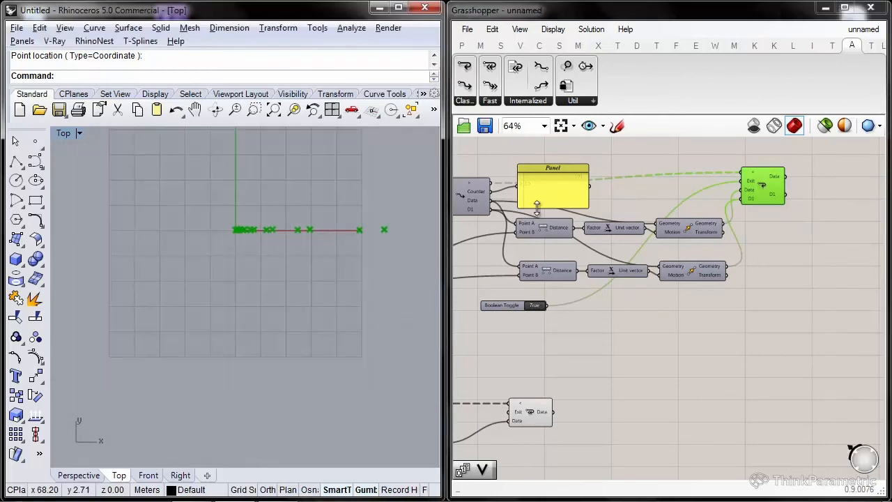
Set the maximum and value of the original loop's Repeat slider to 50 and trigger the loop
{"action": "right_click_drag", "start_coordinate": [562, 201], "coordinate": [755, 225]}
{"action": "scroll", "coordinate": [592, 232], "scroll_direction": "up", "scroll_amount": 2}
{"action": "scroll", "coordinate": [561, 244], "scroll_direction": "up", "scroll_amount": 2}
{"action": "right_click_drag", "start_coordinate": [575, 169], "coordinate": [582, 218]}
{"action": "left_click", "coordinate": [470, 201]}
{"action": "double_click", "coordinate": [470, 200]}
{"action": "double_click", "coordinate": [537, 240]}
{"action": "type", "text": "50"}
{"action": "key", "text": "Return"}
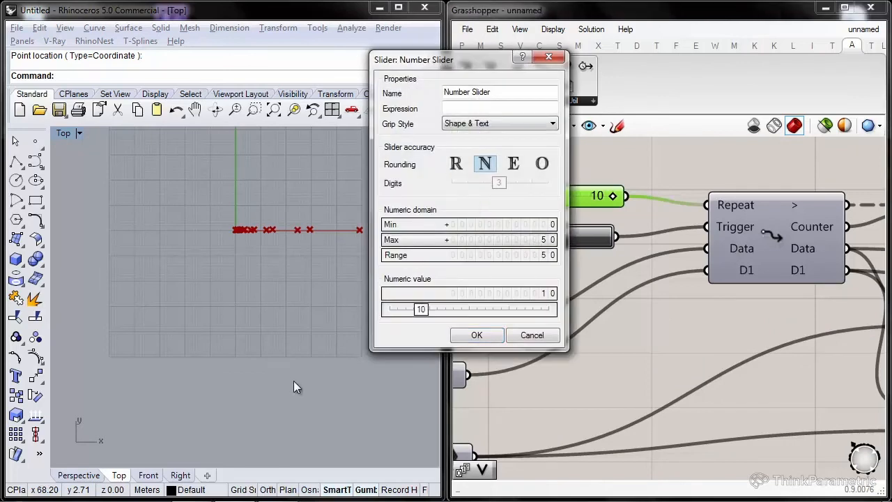
{"action": "left_click_drag", "start_coordinate": [421, 310], "coordinate": [549, 317]}
{"action": "left_click", "coordinate": [480, 335]}
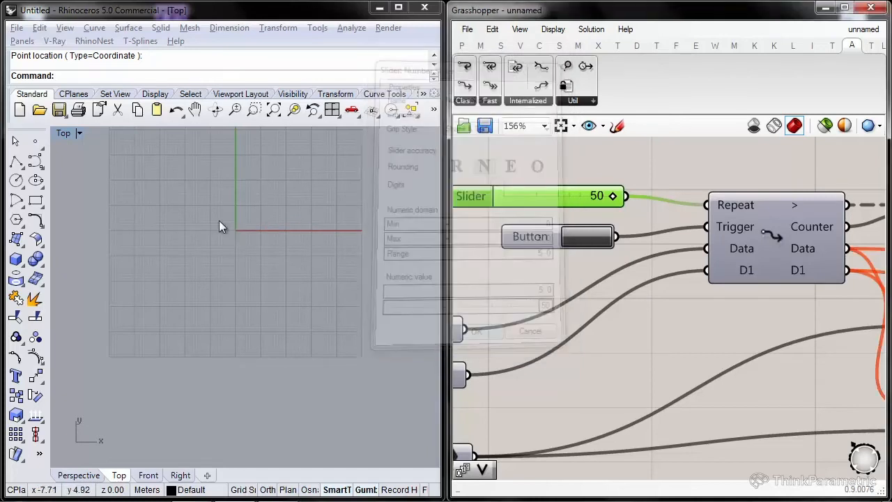
{"action": "right_click_drag", "start_coordinate": [218, 219], "coordinate": [234, 313], "text": "ctrl"}
{"action": "left_click", "coordinate": [603, 239]}
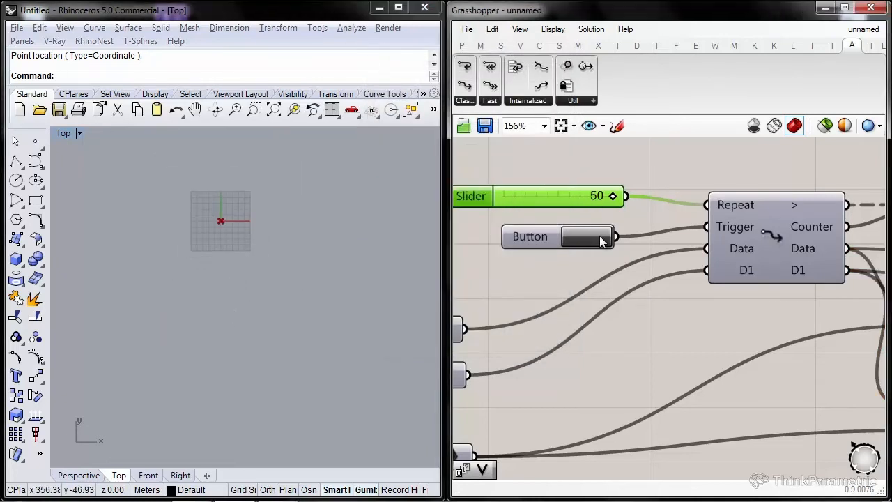
Move the Boolean Toggle below the original loop's Button and set it to False
{"action": "right_click_drag", "start_coordinate": [577, 207], "coordinate": [534, 200]}
{"action": "scroll", "coordinate": [548, 197], "scroll_direction": "down", "scroll_amount": 6}
{"action": "scroll", "coordinate": [750, 247], "scroll_direction": "up", "scroll_amount": 4}
{"action": "right_click_drag", "start_coordinate": [474, 322], "coordinate": [703, 313]}
{"action": "left_click_drag", "start_coordinate": [678, 311], "coordinate": [545, 282]}
{"action": "scroll", "coordinate": [719, 311], "scroll_direction": "down", "scroll_amount": 3}
{"action": "scroll", "coordinate": [566, 183], "scroll_direction": "up", "scroll_amount": 3}
{"action": "left_click", "coordinate": [578, 281]}
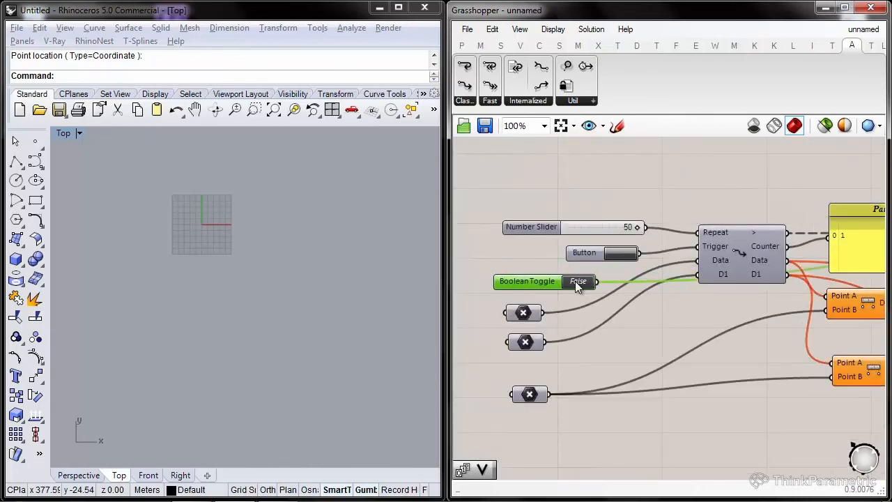
Run the original loop with its exit switched off and examine the moving points in the Top viewport
{"action": "left_click", "coordinate": [621, 256]}
{"action": "right_click_drag", "start_coordinate": [245, 273], "coordinate": [217, 387]}
{"action": "scroll", "coordinate": [190, 275], "scroll_direction": "down", "scroll_amount": 2}
{"action": "right_click_drag", "start_coordinate": [294, 249], "coordinate": [240, 260]}
{"action": "right_click_drag", "start_coordinate": [244, 260], "coordinate": [256, 340], "text": "ctrl"}
{"action": "left_click", "coordinate": [624, 257]}
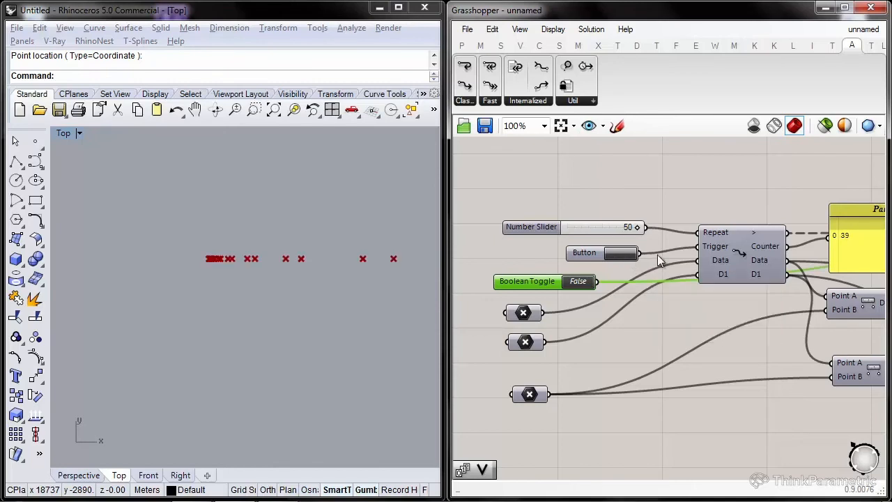
{"action": "right_click_drag", "start_coordinate": [200, 277], "coordinate": [220, 263]}
{"action": "right_click_drag", "start_coordinate": [330, 244], "coordinate": [293, 224]}
{"action": "scroll", "coordinate": [293, 224], "scroll_direction": "up", "scroll_amount": 5}
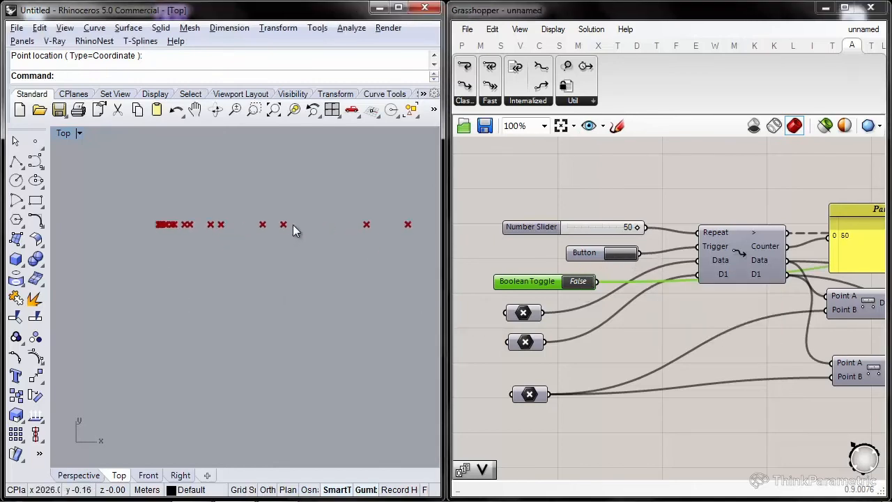
Set the Boolean Toggle to True and trigger the original loop again
{"action": "left_click", "coordinate": [578, 282]}
{"action": "left_click", "coordinate": [619, 254]}
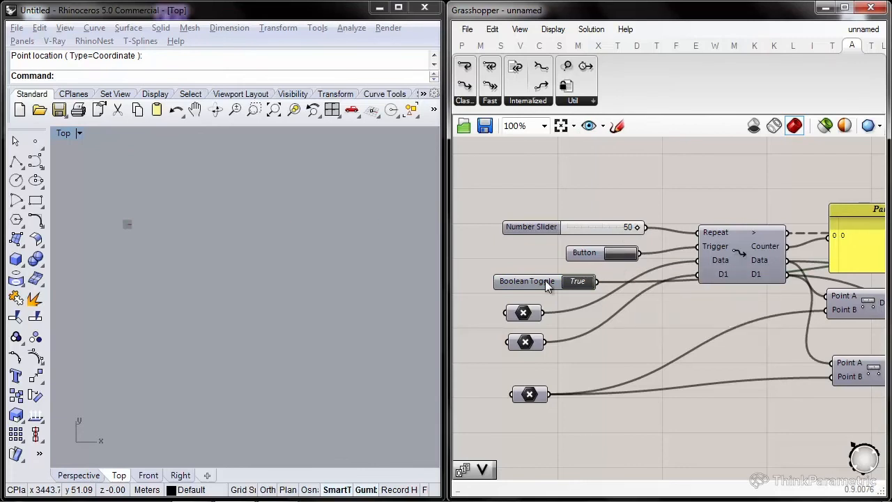
Move the Fast Loop End component closer to the Addition component
{"action": "right_click_drag", "start_coordinate": [613, 274], "coordinate": [506, 239]}
{"action": "scroll", "coordinate": [505, 209], "scroll_direction": "down", "scroll_amount": 3}
{"action": "right_click_drag", "start_coordinate": [760, 239], "coordinate": [706, 234]}
{"action": "scroll", "coordinate": [706, 235], "scroll_direction": "up", "scroll_amount": 1}
{"action": "right_click_drag", "start_coordinate": [610, 297], "coordinate": [736, 200]}
{"action": "scroll", "coordinate": [715, 291], "scroll_direction": "up", "scroll_amount": 3}
{"action": "left_click_drag", "start_coordinate": [680, 298], "coordinate": [635, 298]}
{"action": "right_click_drag", "start_coordinate": [635, 298], "coordinate": [803, 204]}
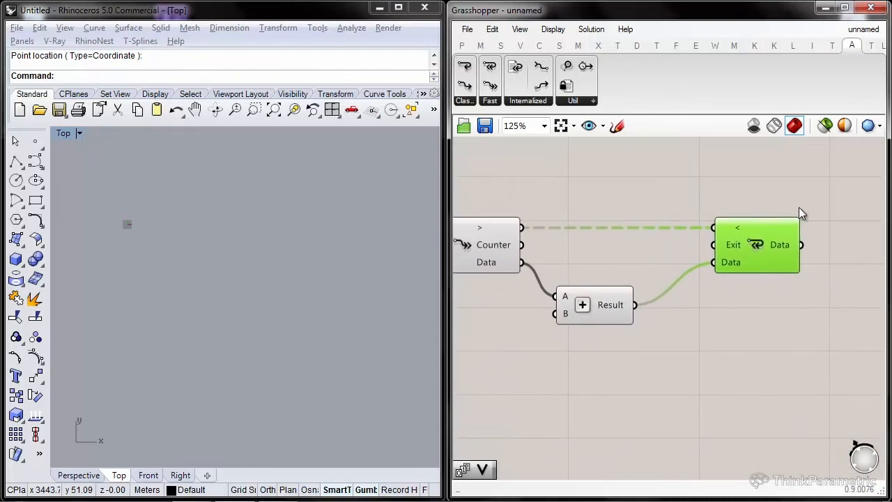
{"action": "right_click_drag", "start_coordinate": [687, 247], "coordinate": [732, 241]}
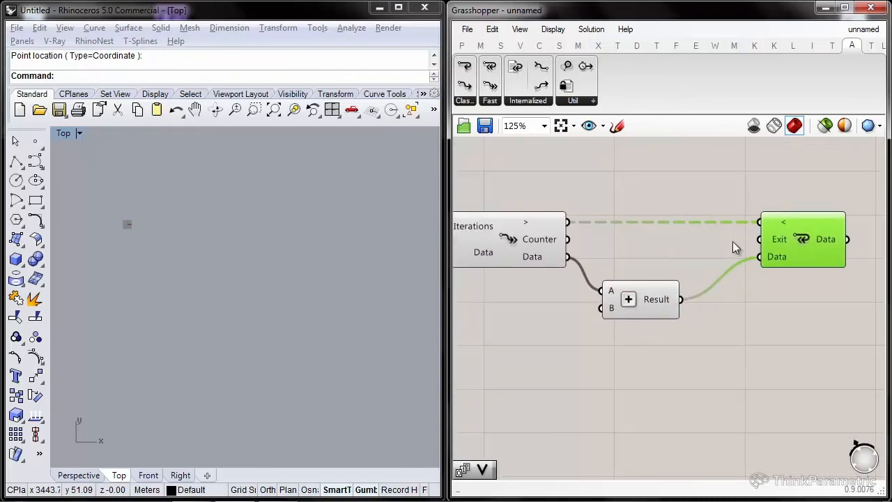
Enable Record data on the Fast Loop End component
{"action": "scroll", "coordinate": [653, 259], "scroll_direction": "down", "scroll_amount": 4}
{"action": "scroll", "coordinate": [788, 231], "scroll_direction": "up", "scroll_amount": 2}
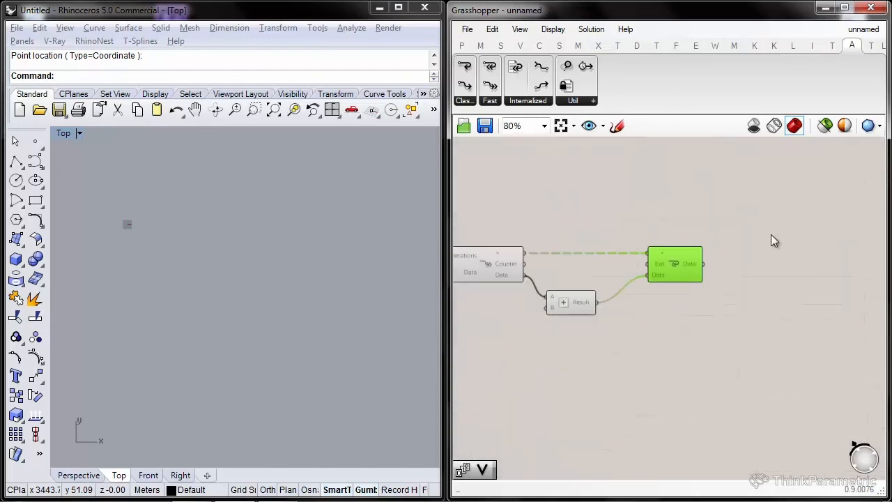
{"action": "right_click_drag", "start_coordinate": [771, 240], "coordinate": [821, 193]}
{"action": "left_click_drag", "start_coordinate": [816, 174], "coordinate": [499, 283], "text": "ctrl"}
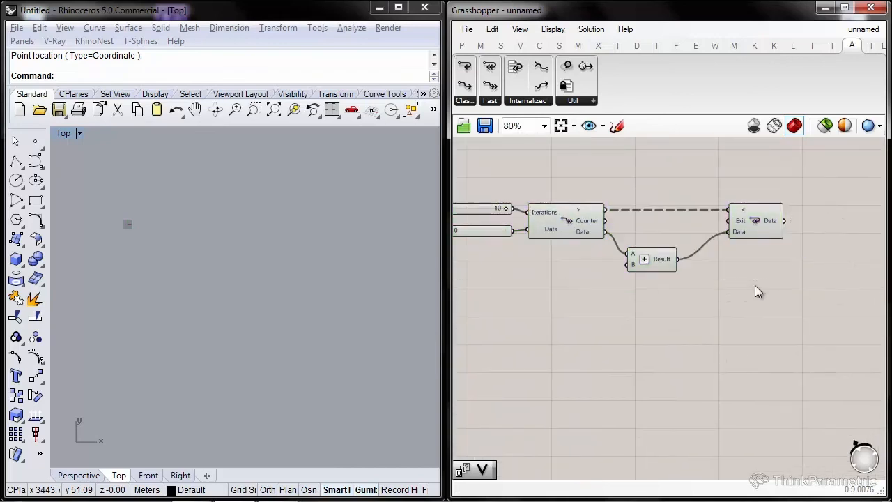
{"action": "scroll", "coordinate": [770, 222], "scroll_direction": "up", "scroll_amount": 5}
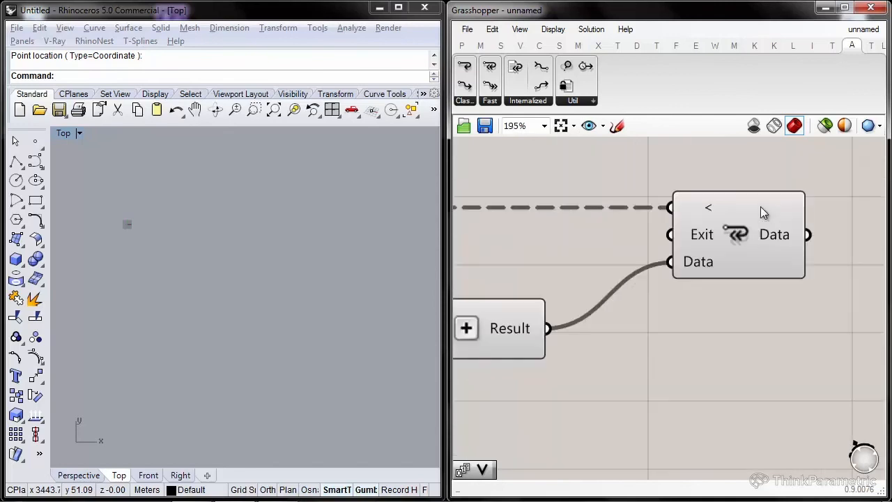
{"action": "right_click", "coordinate": [745, 239]}
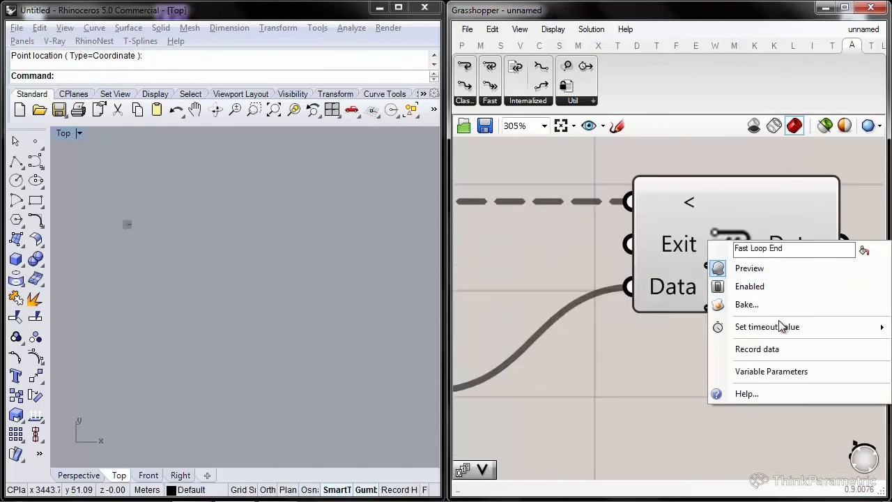
{"action": "left_click", "coordinate": [759, 350]}
{"action": "right_click_drag", "start_coordinate": [760, 350], "coordinate": [662, 338]}
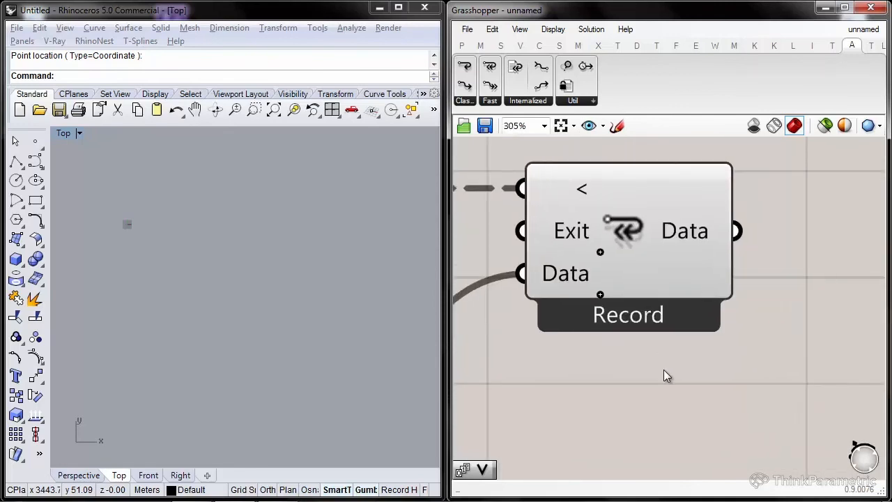
{"action": "double_click", "coordinate": [663, 369]}
{"action": "type", "text": "pan"}
{"action": "left_click", "coordinate": [664, 369]}
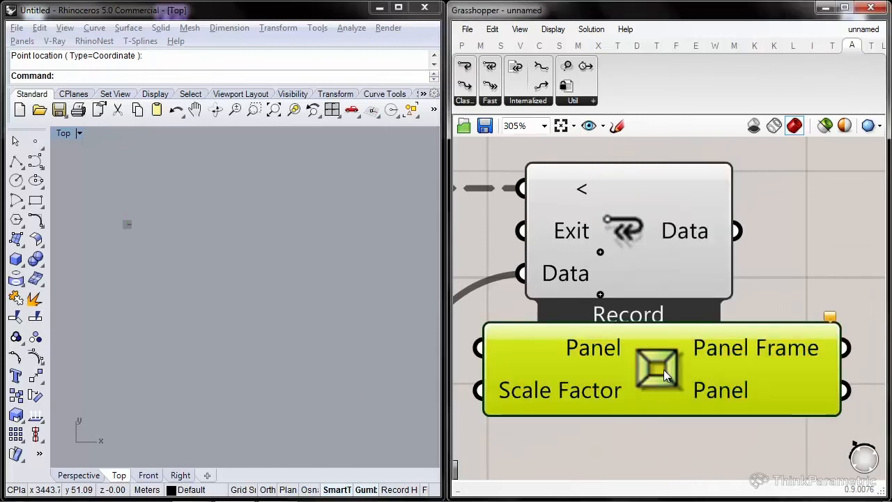
{"action": "key", "text": "Delete"}
Add a Panel beside Fast Loop End and connect it to that component's Data output
{"action": "double_click", "coordinate": [663, 370]}
{"action": "type", "text": "pane"}
{"action": "key", "text": "Up"}
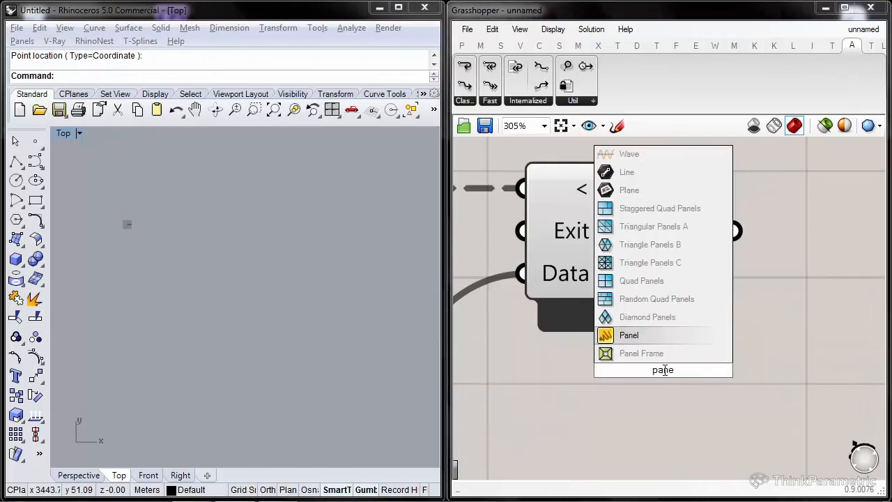
{"action": "key", "text": "Return"}
{"action": "scroll", "coordinate": [700, 366], "scroll_direction": "down", "scroll_amount": 2}
{"action": "left_click_drag", "start_coordinate": [724, 325], "coordinate": [672, 277]}
{"action": "scroll", "coordinate": [629, 255], "scroll_direction": "down", "scroll_amount": 1}
{"action": "scroll", "coordinate": [780, 272], "scroll_direction": "down", "scroll_amount": 2}
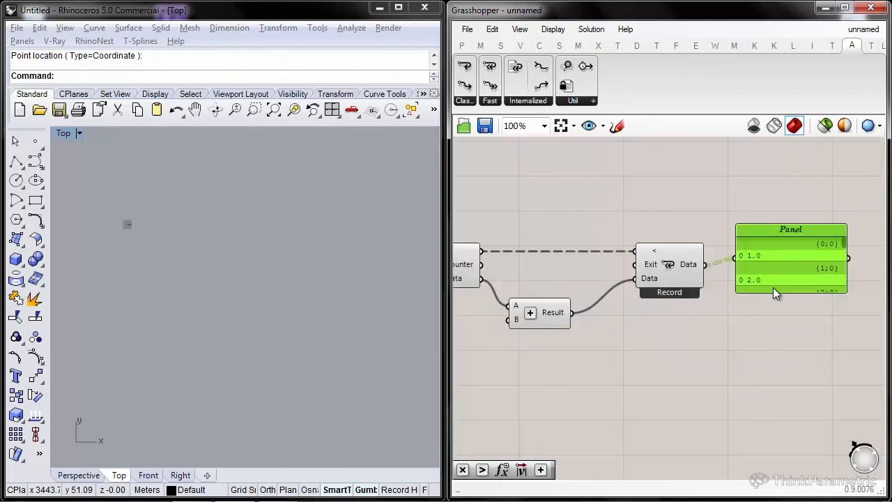
Enlarge the recorded-data Panel vertically and move it farther from Fast Loop End
{"action": "left_click_drag", "start_coordinate": [783, 293], "coordinate": [802, 406]}
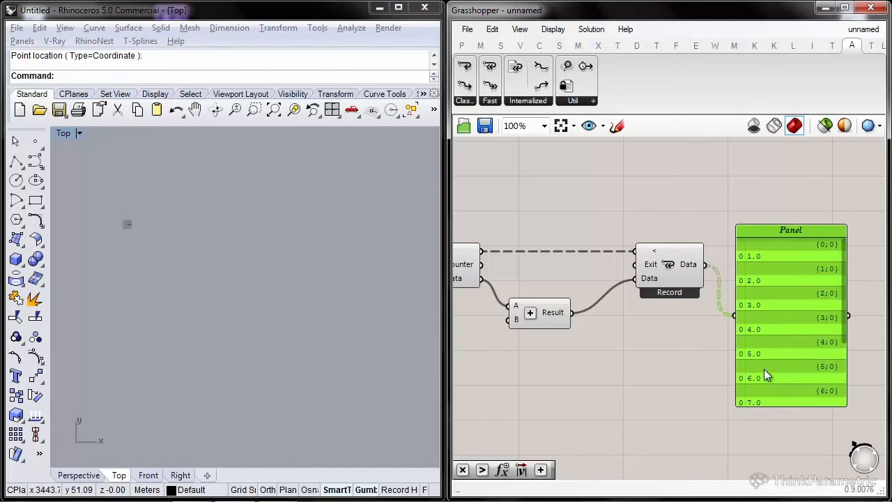
{"action": "right_click_drag", "start_coordinate": [764, 375], "coordinate": [678, 361]}
{"action": "left_click_drag", "start_coordinate": [678, 361], "coordinate": [803, 336]}
{"action": "right_click_drag", "start_coordinate": [708, 242], "coordinate": [689, 265]}
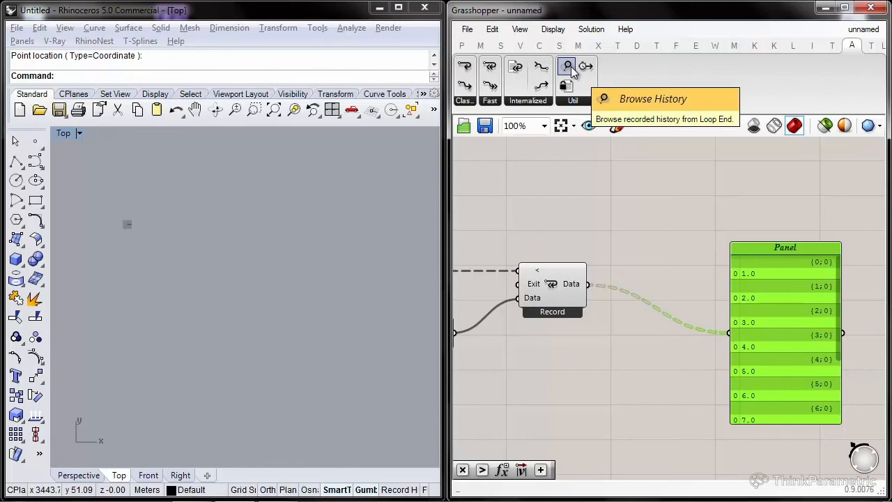
Add a Browse History component above Fast Loop End and connect Fast Loop End's Data output to its Data_0 input
{"action": "left_click_drag", "start_coordinate": [571, 66], "coordinate": [668, 178]}
{"action": "scroll", "coordinate": [668, 178], "scroll_direction": "up", "scroll_amount": 3}
{"action": "right_click_drag", "start_coordinate": [655, 211], "coordinate": [725, 193]}
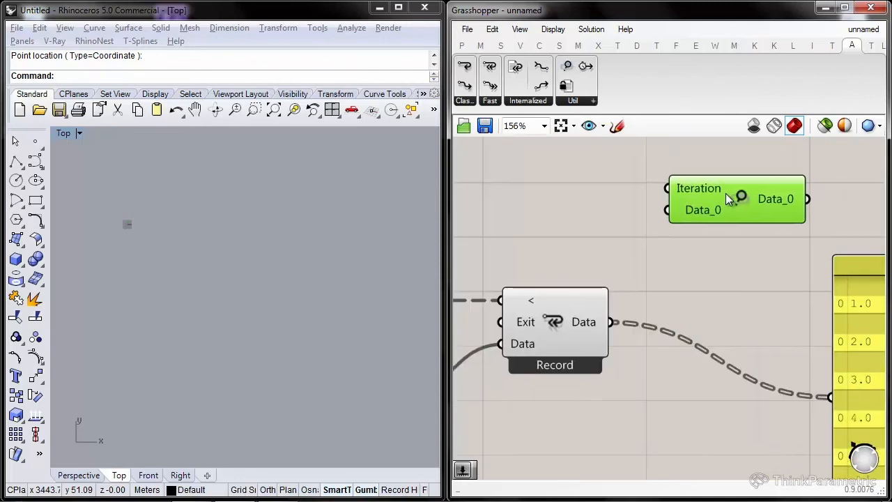
{"action": "left_click_drag", "start_coordinate": [667, 210], "coordinate": [620, 317]}
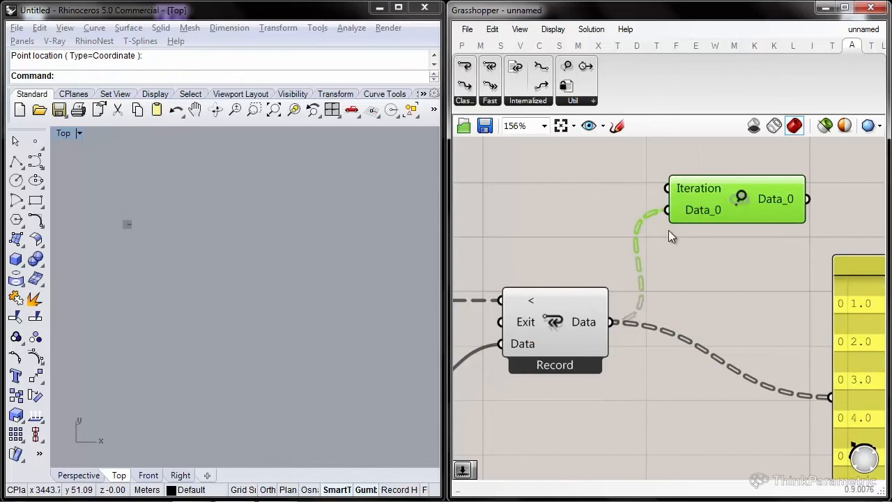
Add a number slider with value 1 and connect it to Browse History's Iteration input
{"action": "double_click", "coordinate": [529, 221]}
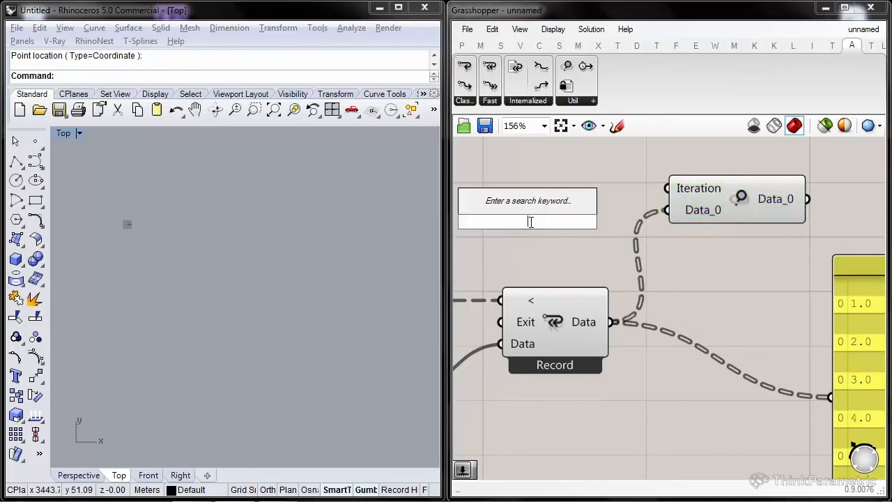
{"action": "type", "text": "1"}
{"action": "key", "text": "Return"}
{"action": "left_click_drag", "start_coordinate": [676, 210], "coordinate": [682, 229]}
Connect Browse History's Data_0 output to the Panel in place of its existing source and move the Panel up
{"action": "right_click_drag", "start_coordinate": [681, 229], "coordinate": [614, 230]}
{"action": "left_click_drag", "start_coordinate": [751, 281], "coordinate": [764, 394]}
{"action": "left_click_drag", "start_coordinate": [821, 346], "coordinate": [830, 253]}
{"action": "right_click_drag", "start_coordinate": [622, 233], "coordinate": [686, 213]}
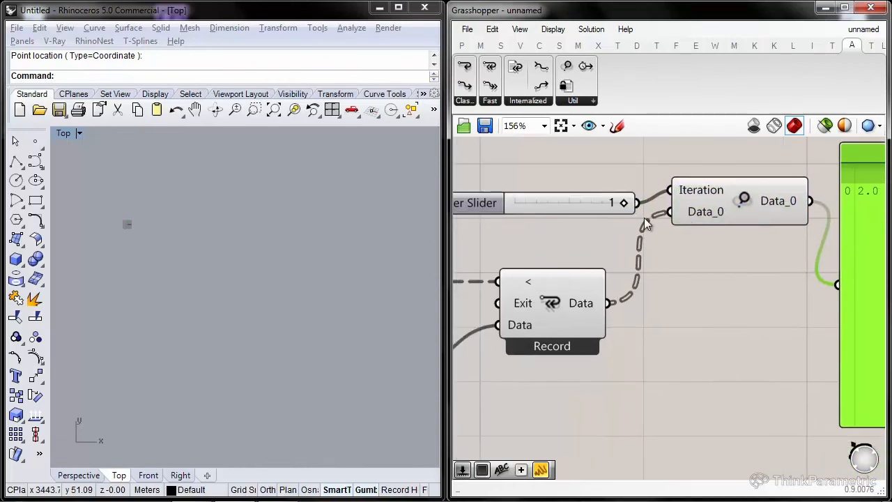
Replace the Iteration slider with a new number slider set to 5, connected to Browse History's Iteration input
{"action": "left_click", "coordinate": [530, 200]}
{"action": "key", "text": "Delete"}
{"action": "double_click", "coordinate": [530, 200]}
{"action": "type", "text": "5"}
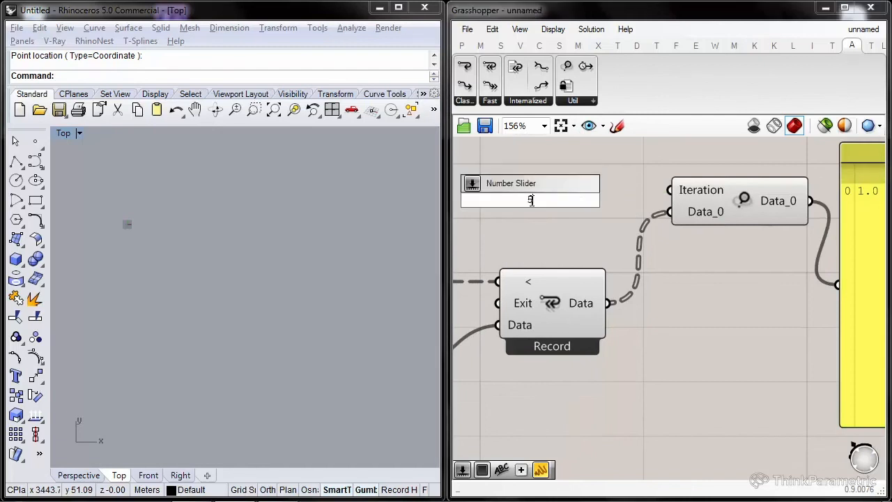
{"action": "key", "text": "Return"}
{"action": "right_click_drag", "start_coordinate": [656, 202], "coordinate": [610, 205]}
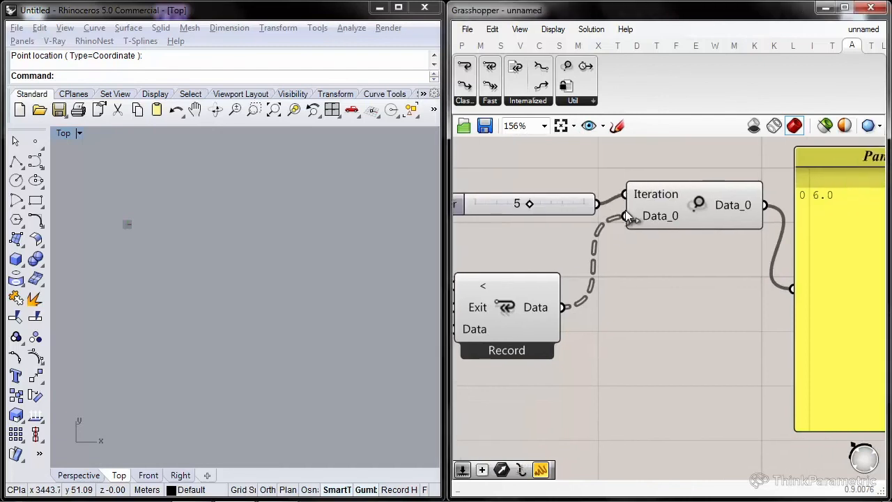
Set the number slider feeding Browse History's Iteration input to 3
{"action": "left_click_drag", "start_coordinate": [529, 204], "coordinate": [522, 204]}
{"action": "right_click_drag", "start_coordinate": [512, 210], "coordinate": [540, 195]}
{"action": "right_click_drag", "start_coordinate": [594, 208], "coordinate": [633, 204]}
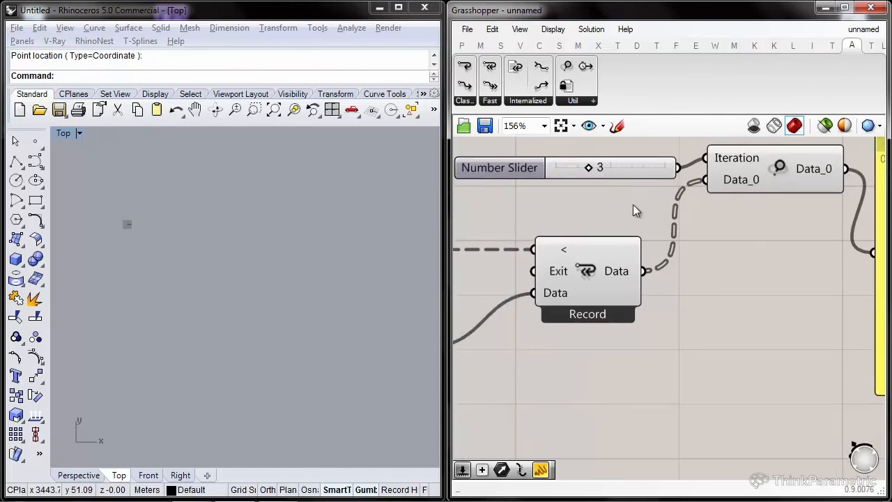
Inspect the data tree at Fast Loop End's Data output and review both loop definitions on the canvas
{"action": "mouse_move", "coordinate": [629, 279]}
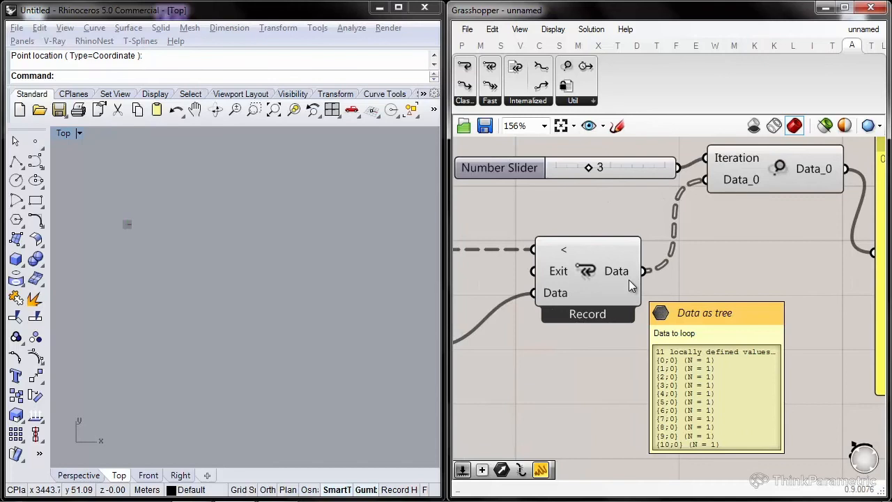
{"action": "right_click_drag", "start_coordinate": [629, 280], "coordinate": [601, 283]}
{"action": "right_click_drag", "start_coordinate": [661, 252], "coordinate": [565, 265]}
{"action": "scroll", "coordinate": [609, 230], "scroll_direction": "down", "scroll_amount": 3}
{"action": "right_click_drag", "start_coordinate": [613, 230], "coordinate": [713, 254]}
{"action": "scroll", "coordinate": [713, 255], "scroll_direction": "down", "scroll_amount": 2}
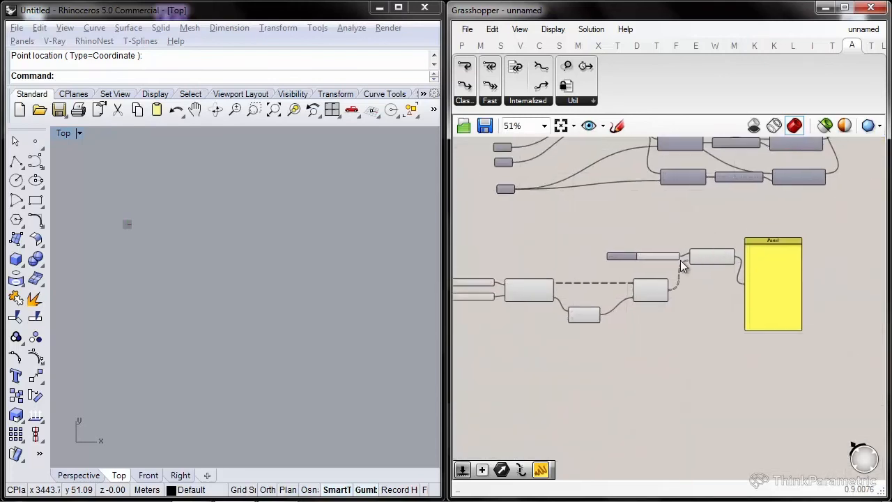
{"action": "scroll", "coordinate": [680, 260], "scroll_direction": "up", "scroll_amount": 4}
{"action": "right_click_drag", "start_coordinate": [685, 216], "coordinate": [609, 332]}
{"action": "scroll", "coordinate": [674, 278], "scroll_direction": "down", "scroll_amount": 3}
{"action": "scroll", "coordinate": [722, 256], "scroll_direction": "down", "scroll_amount": 2}
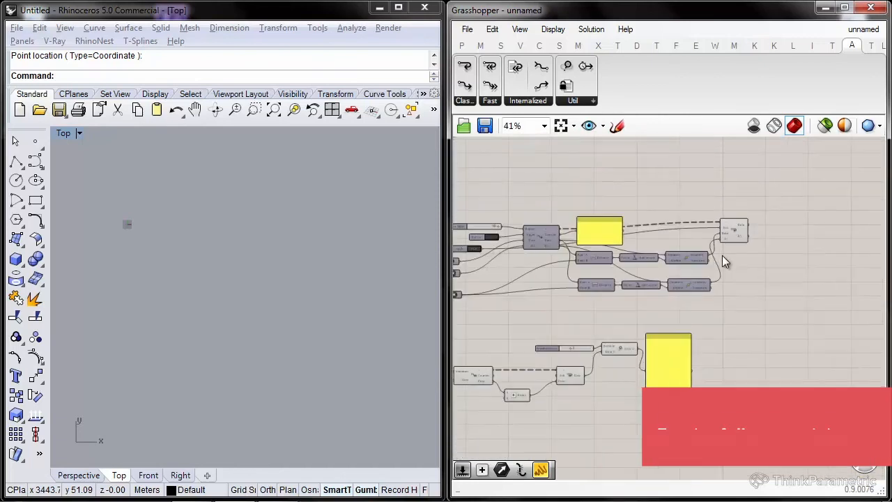
Place a Time Buffer component on an empty area of the canvas
{"action": "scroll", "coordinate": [606, 172], "scroll_direction": "up", "scroll_amount": 2}
{"action": "right_click_drag", "start_coordinate": [580, 240], "coordinate": [623, 213]}
{"action": "left_click", "coordinate": [587, 67]}
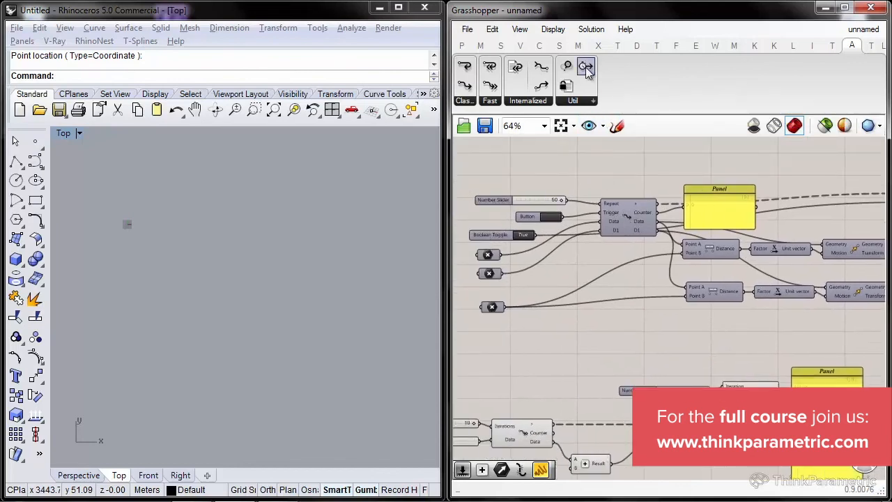
{"action": "scroll", "coordinate": [587, 67], "scroll_direction": "down", "scroll_amount": 4}
{"action": "left_click", "coordinate": [607, 318]}
{"action": "scroll", "coordinate": [608, 318], "scroll_direction": "up", "scroll_amount": 8}
{"action": "left_click_drag", "start_coordinate": [607, 317], "coordinate": [715, 282]}
Place a classic Loop Start and Loop End on either side of the Time Buffer and link them
{"action": "left_click_drag", "start_coordinate": [460, 91], "coordinate": [510, 275]}
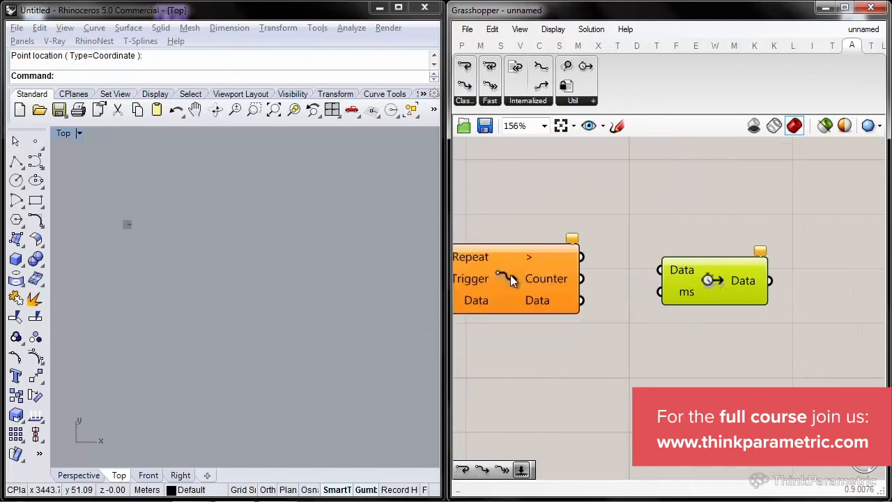
{"action": "left_click_drag", "start_coordinate": [466, 67], "coordinate": [583, 216]}
{"action": "scroll", "coordinate": [606, 151], "scroll_direction": "down", "scroll_amount": 1}
{"action": "left_click", "coordinate": [529, 226]}
{"action": "right_click_drag", "start_coordinate": [529, 226], "coordinate": [752, 206]}
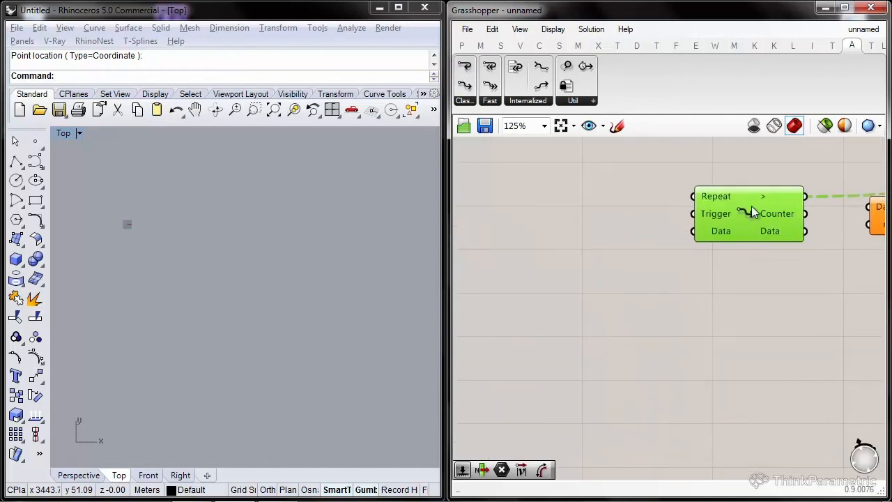
Create a number slider set to 20 and connect it to the new Loop Start's Repeat input
{"action": "double_click", "coordinate": [579, 213]}
{"action": "type", "text": "20"}
{"action": "key", "text": "Return"}
{"action": "left_click_drag", "start_coordinate": [693, 196], "coordinate": [667, 212]}
Add a Button and connect it to the new Loop Start's Trigger input
{"action": "double_click", "coordinate": [575, 281]}
{"action": "type", "text": "bu"}
{"action": "key", "text": "Return"}
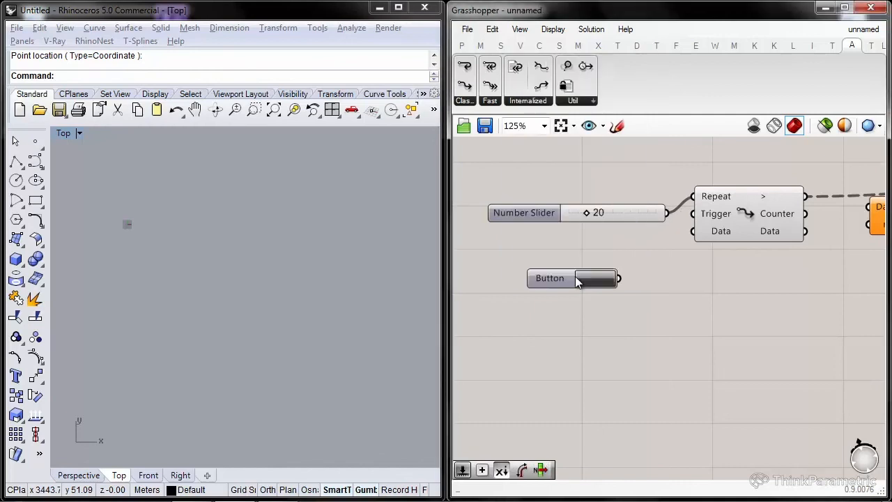
{"action": "left_click_drag", "start_coordinate": [695, 214], "coordinate": [619, 278]}
Create a number slider set to 0 and connect it to the new Loop Start's Data input
{"action": "double_click", "coordinate": [580, 333]}
{"action": "type", "text": "0"}
{"action": "key", "text": "Return"}
{"action": "left_click_drag", "start_coordinate": [689, 231], "coordinate": [663, 341]}
Add an Addition component and connect Loop Start's Data output to its A input
{"action": "right_click_drag", "start_coordinate": [797, 274], "coordinate": [650, 286]}
{"action": "double_click", "coordinate": [650, 286]}
{"action": "type", "text": "+"}
{"action": "key", "text": "Return"}
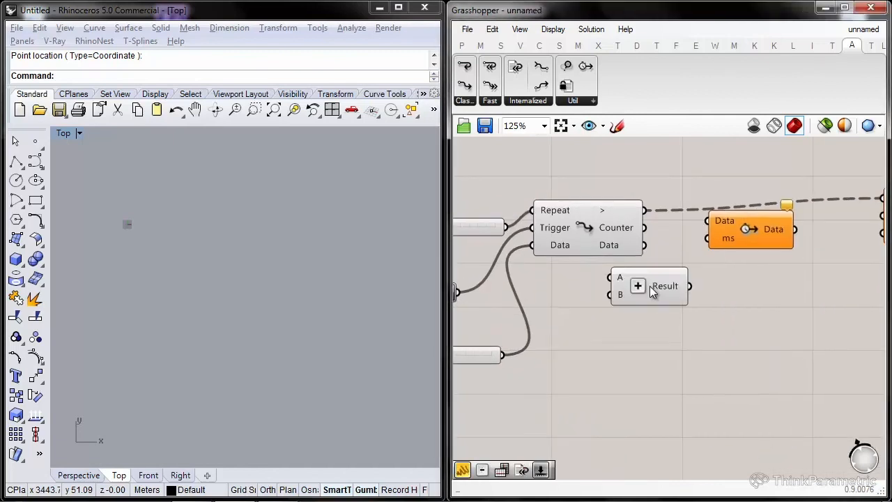
{"action": "left_click_drag", "start_coordinate": [616, 282], "coordinate": [683, 290]}
{"action": "left_click_drag", "start_coordinate": [643, 245], "coordinate": [678, 286]}
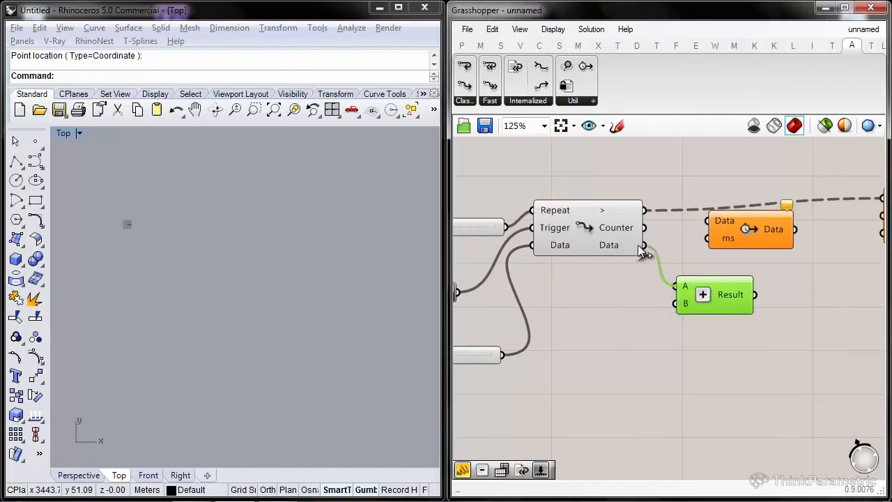
Connect the Addition's Result to Loop End's Data input and move the Time Buffer below Loop End
{"action": "right_click_drag", "start_coordinate": [852, 250], "coordinate": [745, 235]}
{"action": "left_click_drag", "start_coordinate": [651, 281], "coordinate": [776, 218]}
{"action": "left_click_drag", "start_coordinate": [662, 216], "coordinate": [785, 309]}
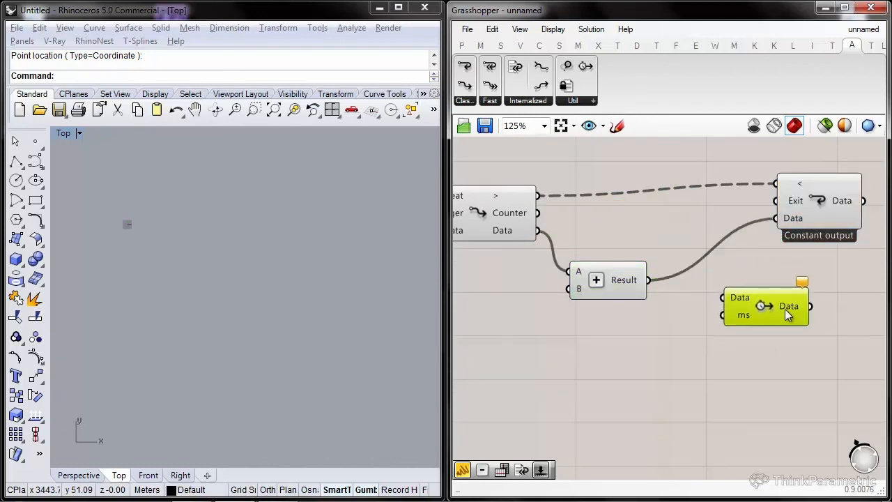
Add a Panel fed by Loop End's Data output and place it beside the Button, below Loop Start
{"action": "right_click_drag", "start_coordinate": [861, 249], "coordinate": [757, 244]}
{"action": "double_click", "coordinate": [757, 243]}
{"action": "type", "text": "pan"}
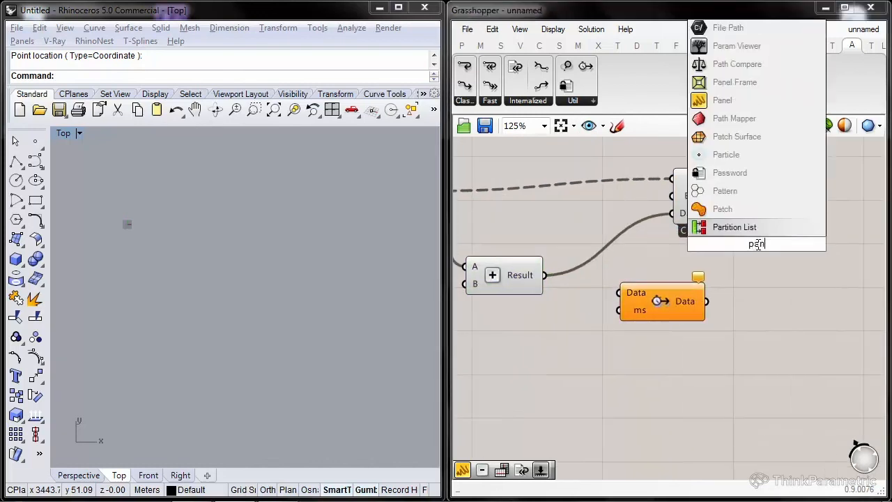
{"action": "type", "text": "el"}
{"action": "key", "text": "Return"}
{"action": "left_click_drag", "start_coordinate": [757, 244], "coordinate": [873, 204]}
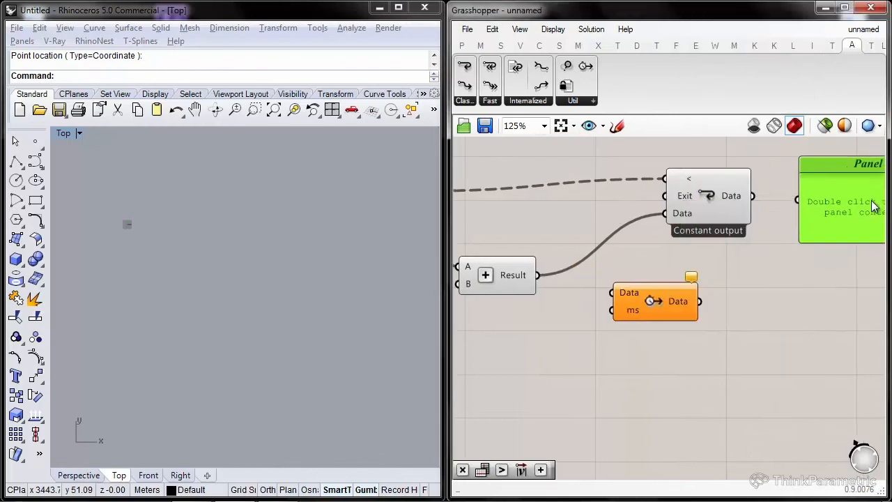
{"action": "left_click_drag", "start_coordinate": [790, 200], "coordinate": [748, 195]}
{"action": "scroll", "coordinate": [834, 192], "scroll_direction": "down", "scroll_amount": 3}
{"action": "left_click_drag", "start_coordinate": [826, 191], "coordinate": [628, 243]}
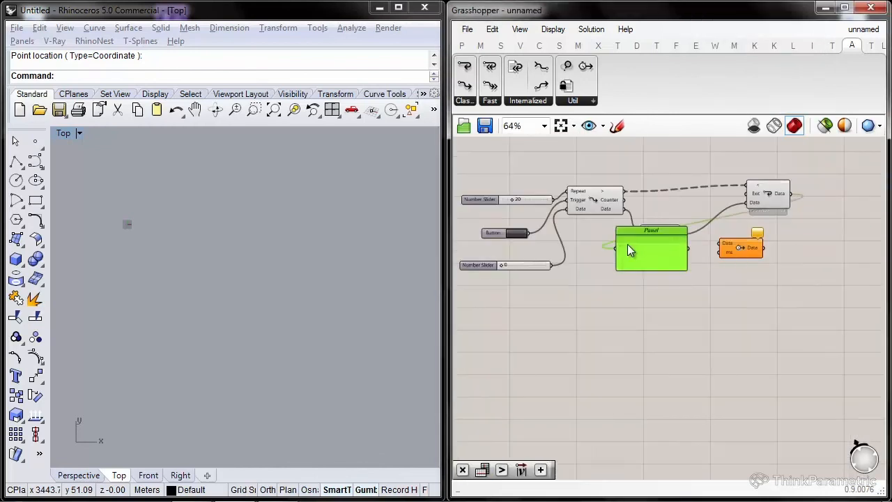
{"action": "scroll", "coordinate": [627, 244], "scroll_direction": "up", "scroll_amount": 4}
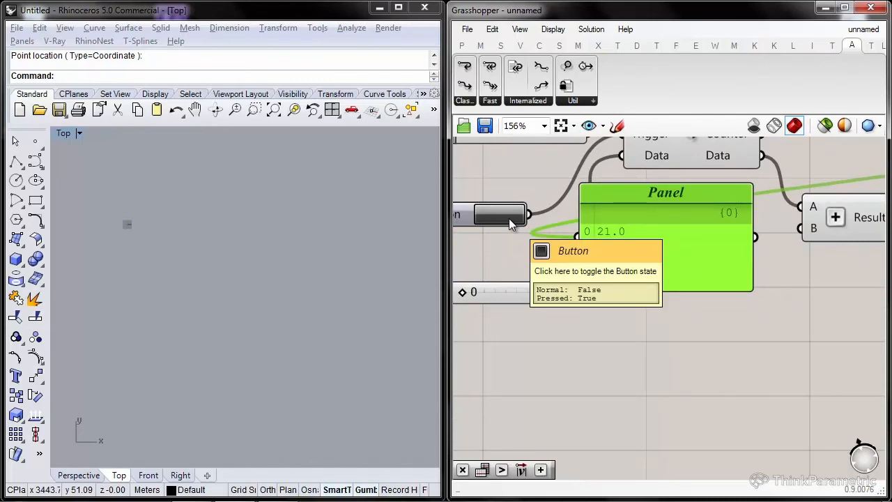
Insert the Time Buffer between the Addition's Result and Loop End's Data input
{"action": "right_click_drag", "start_coordinate": [734, 246], "coordinate": [540, 234]}
{"action": "right_click_drag", "start_coordinate": [872, 234], "coordinate": [812, 264]}
{"action": "left_click_drag", "start_coordinate": [814, 271], "coordinate": [697, 227]}
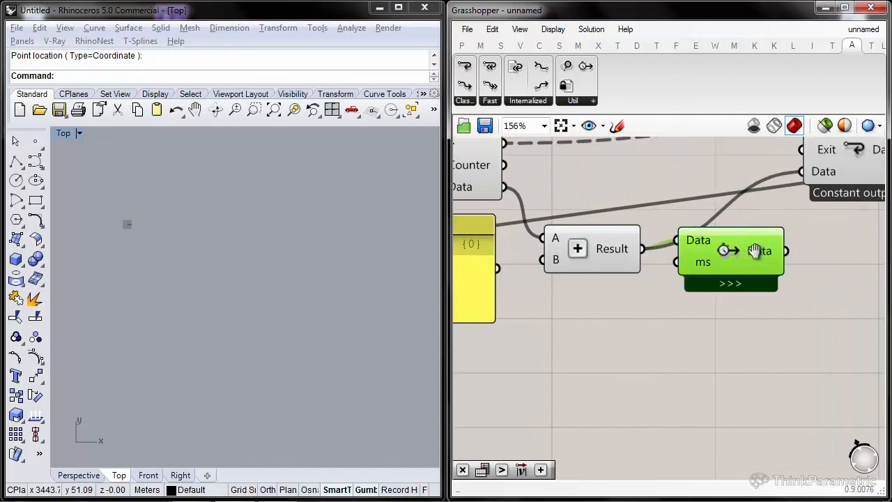
{"action": "scroll", "coordinate": [678, 293], "scroll_direction": "up", "scroll_amount": 2}
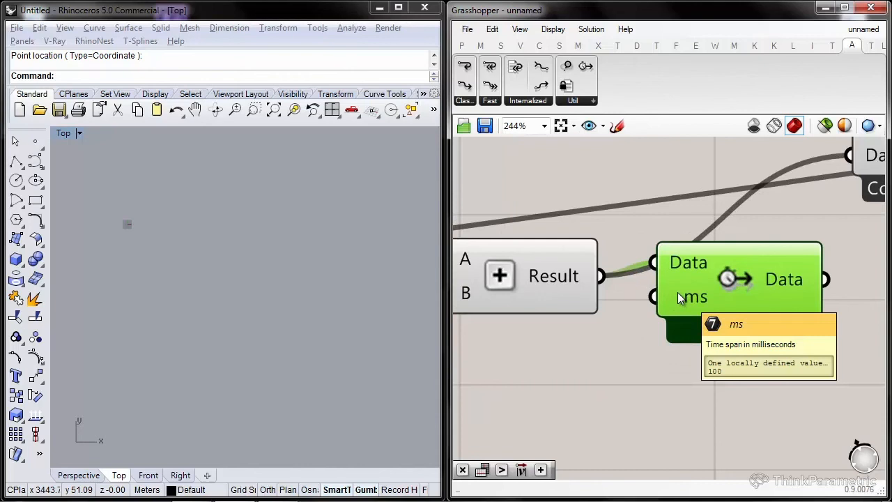
{"action": "scroll", "coordinate": [677, 292], "scroll_direction": "down", "scroll_amount": 1}
{"action": "left_click_drag", "start_coordinate": [798, 257], "coordinate": [796, 282]}
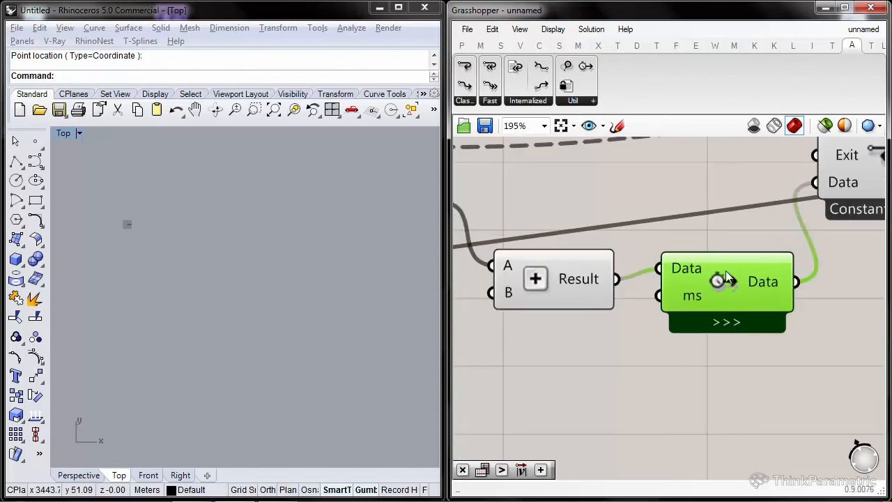
Trigger the buffered loop with its Button and watch the Panel's values
{"action": "right_click_drag", "start_coordinate": [725, 257], "coordinate": [834, 242]}
{"action": "scroll", "coordinate": [835, 242], "scroll_direction": "down", "scroll_amount": 2}
{"action": "right_click_drag", "start_coordinate": [657, 233], "coordinate": [731, 237]}
{"action": "scroll", "coordinate": [555, 244], "scroll_direction": "up", "scroll_amount": 2}
{"action": "right_click_drag", "start_coordinate": [552, 269], "coordinate": [609, 237]}
{"action": "left_click", "coordinate": [564, 238]}
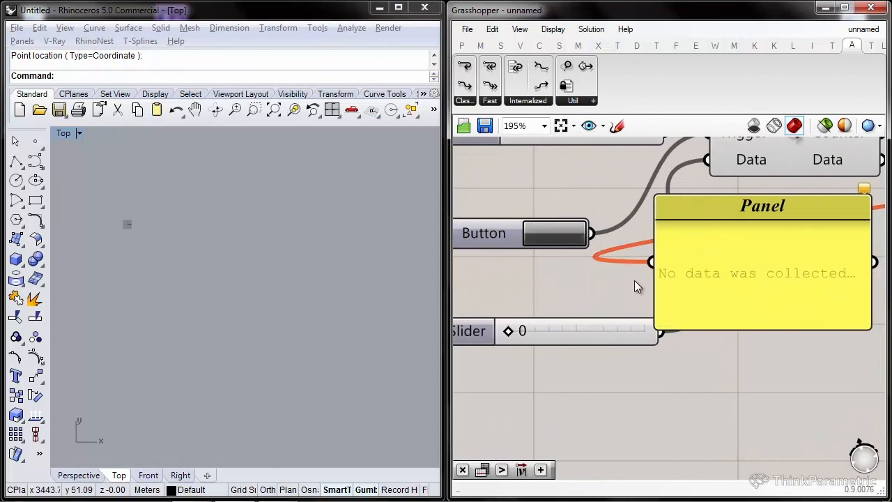
{"action": "right_click_drag", "start_coordinate": [694, 269], "coordinate": [570, 239]}
{"action": "scroll", "coordinate": [569, 239], "scroll_direction": "down", "scroll_amount": 2}
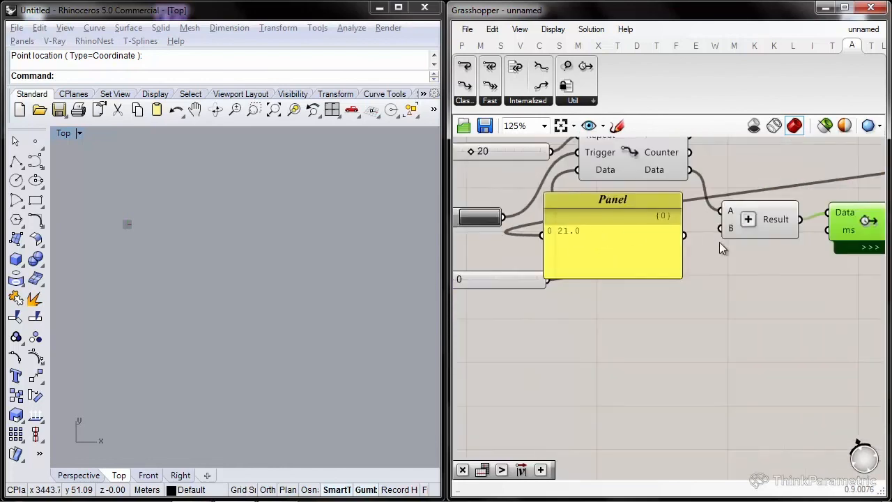
Turn off the Multithreaded option of the Time Buffer
{"action": "right_click_drag", "start_coordinate": [875, 229], "coordinate": [715, 203]}
{"action": "scroll", "coordinate": [715, 204], "scroll_direction": "up", "scroll_amount": 3}
{"action": "right_click", "coordinate": [685, 200]}
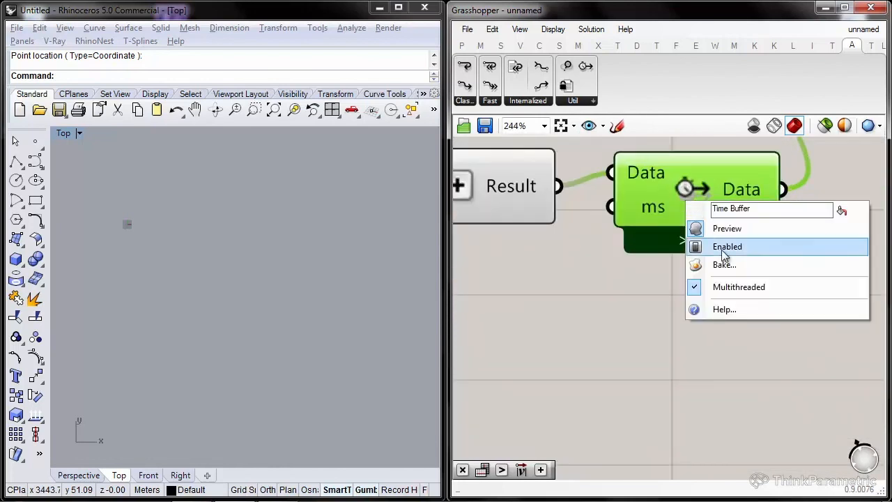
{"action": "left_click", "coordinate": [755, 284]}
Run the loop again from its Button with the single-threaded Time Buffer and follow the Panel's output
{"action": "scroll", "coordinate": [800, 214], "scroll_direction": "down", "scroll_amount": 4}
{"action": "right_click_drag", "start_coordinate": [640, 212], "coordinate": [733, 223]}
{"action": "scroll", "coordinate": [536, 195], "scroll_direction": "up", "scroll_amount": 3}
{"action": "left_click", "coordinate": [537, 224]}
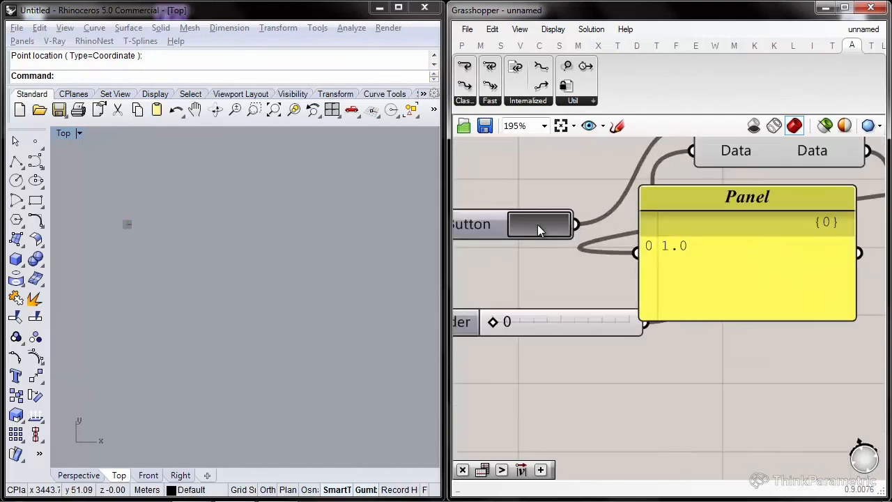
{"action": "right_click_drag", "start_coordinate": [686, 256], "coordinate": [607, 258]}
{"action": "scroll", "coordinate": [610, 244], "scroll_direction": "down", "scroll_amount": 2}
{"action": "right_click_drag", "start_coordinate": [673, 243], "coordinate": [591, 285]}
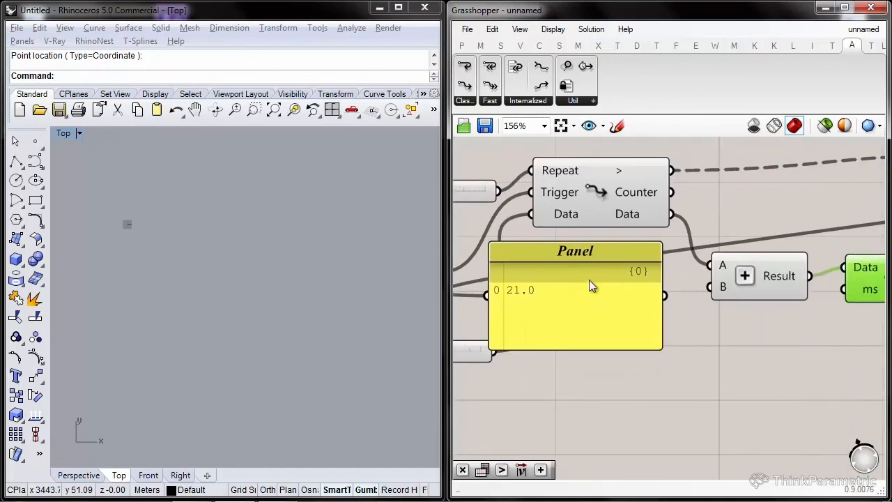
{"action": "scroll", "coordinate": [588, 228], "scroll_direction": "down", "scroll_amount": 1}
{"action": "scroll", "coordinate": [649, 222], "scroll_direction": "down", "scroll_amount": 1}
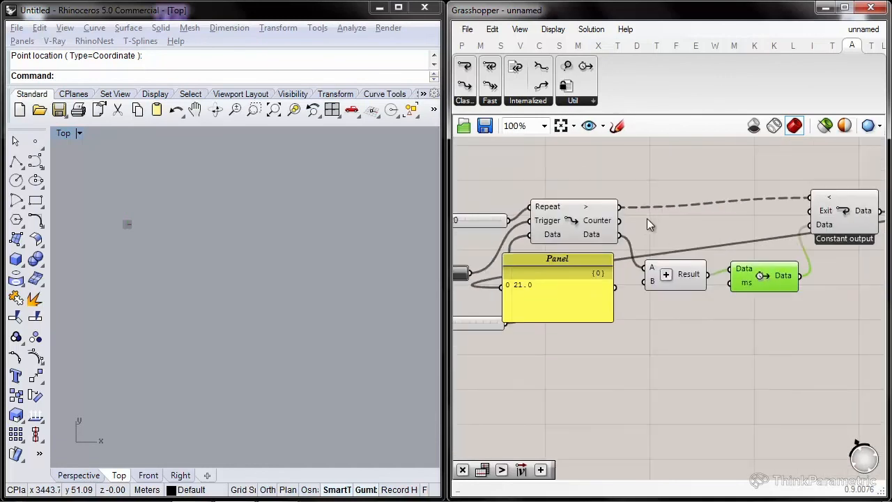
Create a new Grasshopper definition and place the internalized loop start and loop end components on its canvas
{"action": "right_click_drag", "start_coordinate": [765, 209], "coordinate": [833, 206]}
{"action": "scroll", "coordinate": [841, 189], "scroll_direction": "down", "scroll_amount": 3}
{"action": "right_click_drag", "start_coordinate": [743, 284], "coordinate": [588, 217]}
{"action": "scroll", "coordinate": [585, 214], "scroll_direction": "up", "scroll_amount": 2}
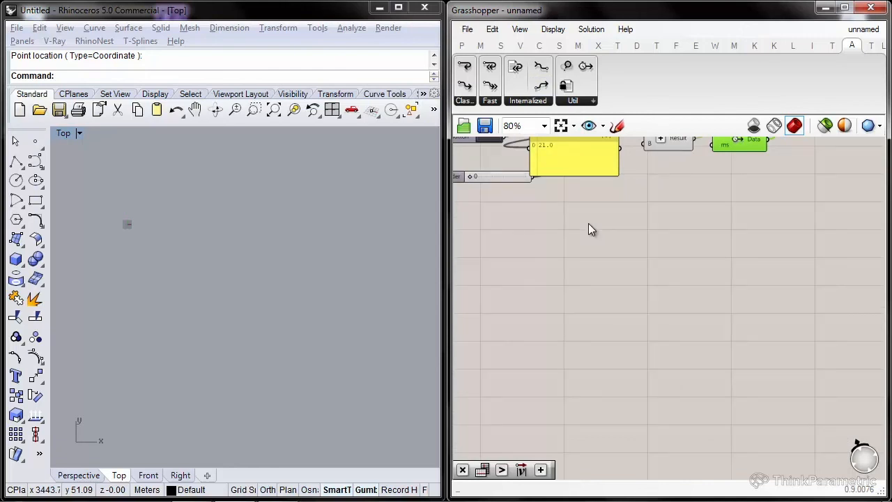
{"action": "key", "text": "ctrl+n"}
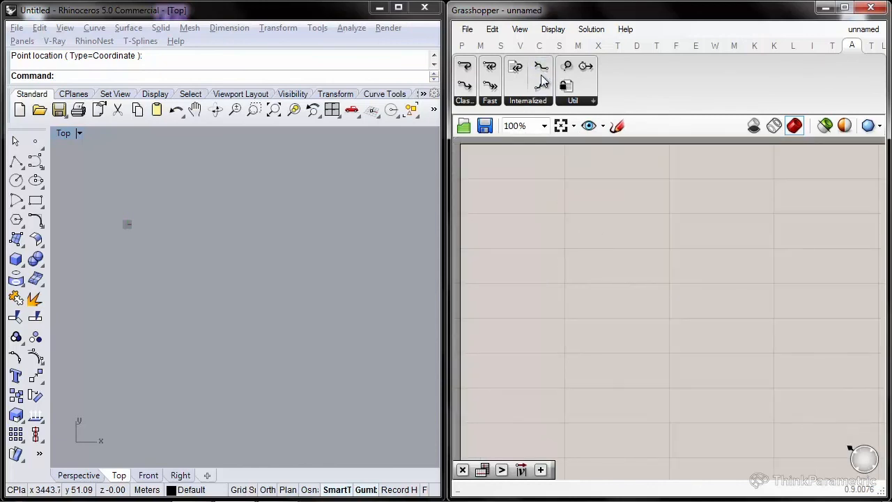
{"action": "left_click_drag", "start_coordinate": [542, 77], "coordinate": [528, 256]}
{"action": "scroll", "coordinate": [528, 205], "scroll_direction": "up", "scroll_amount": 2}
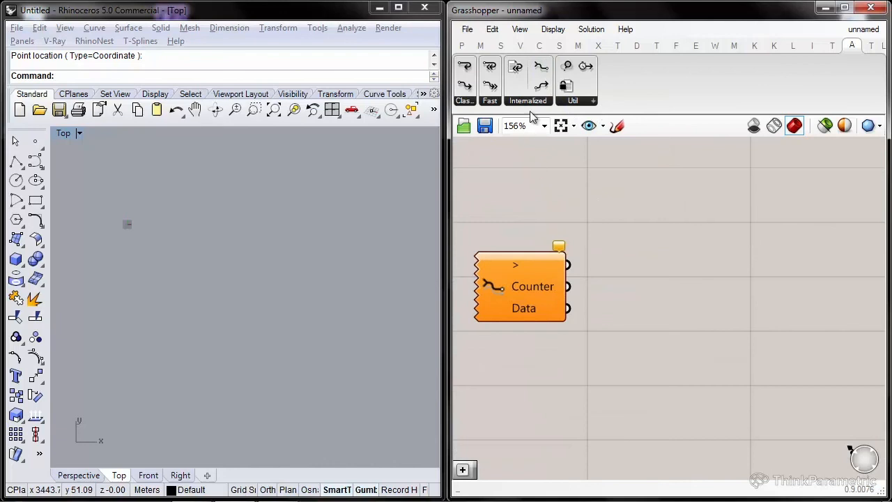
{"action": "left_click_drag", "start_coordinate": [542, 82], "coordinate": [771, 297]}
{"action": "right_click_drag", "start_coordinate": [622, 289], "coordinate": [642, 270]}
{"action": "left_click_drag", "start_coordinate": [795, 208], "coordinate": [546, 305]}
{"action": "left_click", "coordinate": [596, 337]}
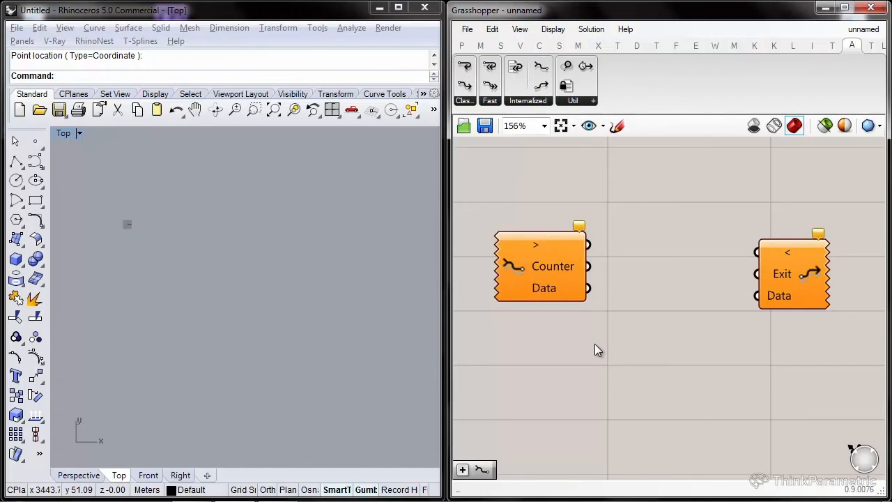
Add an Addition component between the internalized loop components and connect the start's Data output to its A input
{"action": "double_click", "coordinate": [595, 347]}
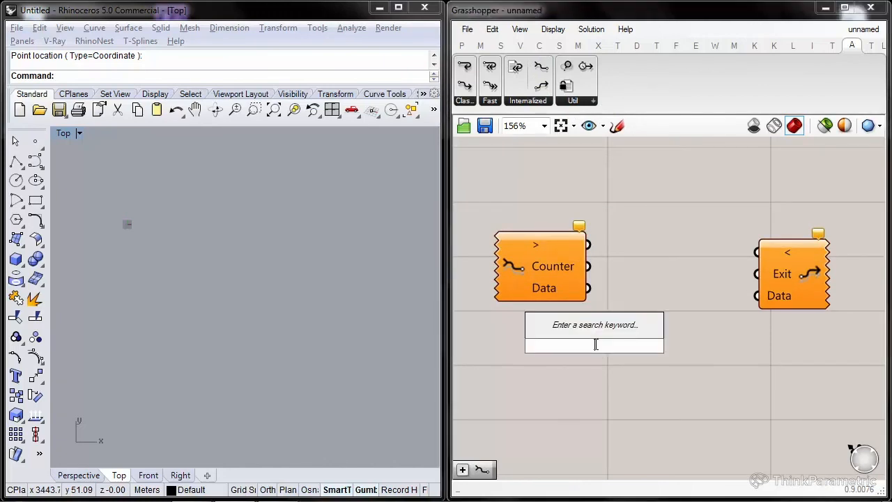
{"action": "type", "text": "+"}
{"action": "key", "text": "Return"}
{"action": "left_click_drag", "start_coordinate": [597, 344], "coordinate": [667, 324]}
{"action": "left_click_drag", "start_coordinate": [617, 305], "coordinate": [619, 313]}
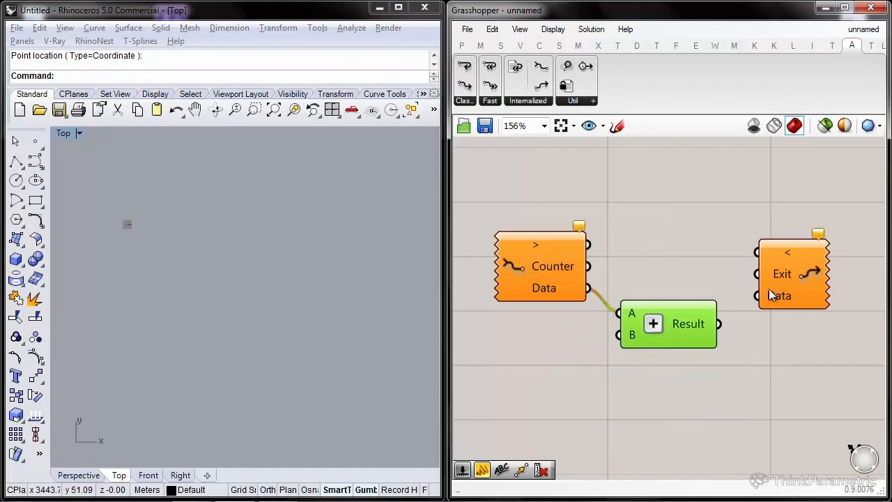
Link the internalized loop start to the loop end and connect the Addition's Result to the end's Data input
{"action": "left_click_drag", "start_coordinate": [589, 244], "coordinate": [758, 252]}
{"action": "double_click", "coordinate": [521, 271]}
{"action": "left_click", "coordinate": [678, 267]}
{"action": "right_click_drag", "start_coordinate": [701, 310], "coordinate": [650, 291]}
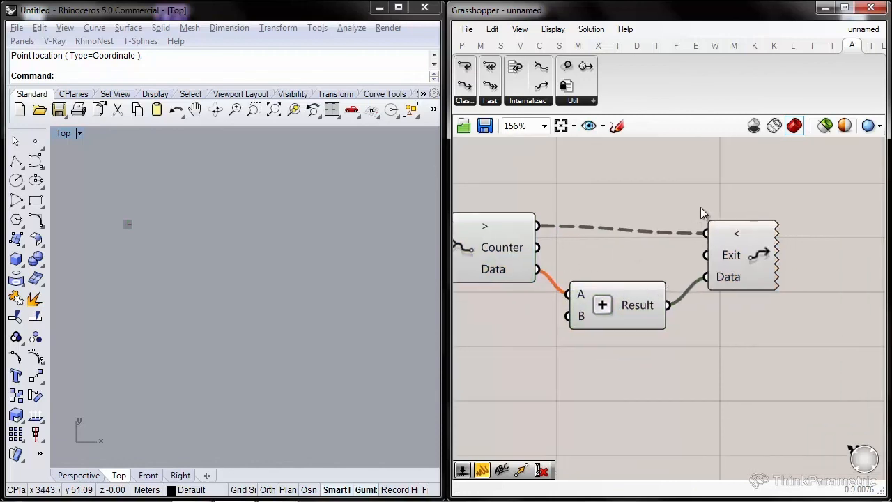
Save the internalized loop definition as "loop" and return to the earlier definition's empty canvas area
{"action": "key", "text": "ctrl+s"}
{"action": "left_click", "coordinate": [392, 184]}
{"action": "double_click", "coordinate": [450, 336]}
{"action": "type", "text": "loop"}
{"action": "key", "text": "Return"}
{"action": "right_click_drag", "start_coordinate": [491, 340], "coordinate": [746, 329]}
{"action": "right_click_drag", "start_coordinate": [748, 251], "coordinate": [697, 280]}
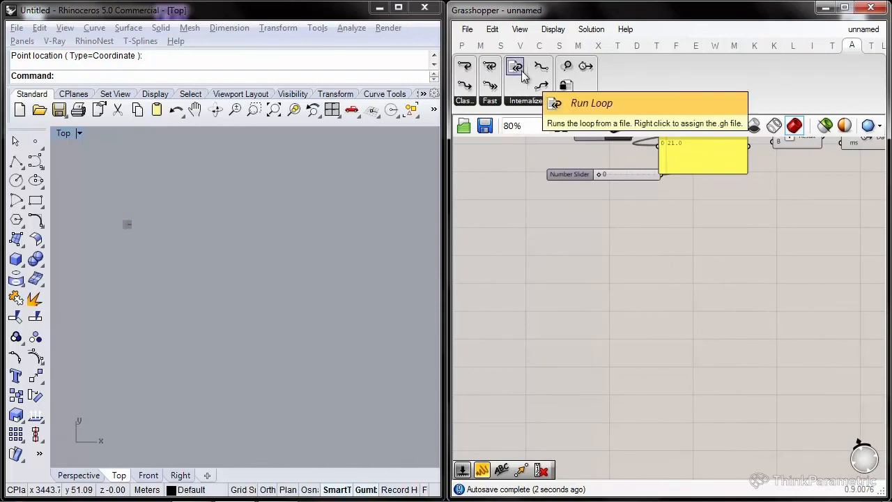
Place a Run Loop component and assign the saved loop file to it
{"action": "left_click_drag", "start_coordinate": [522, 70], "coordinate": [593, 324]}
{"action": "scroll", "coordinate": [594, 323], "scroll_direction": "up", "scroll_amount": 5}
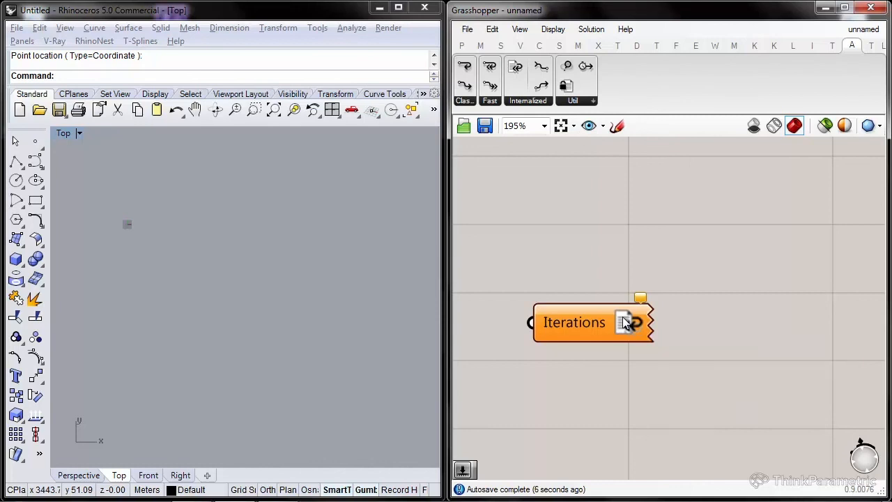
{"action": "right_click", "coordinate": [626, 322]}
{"action": "left_click", "coordinate": [699, 438]}
{"action": "left_click", "coordinate": [739, 245]}
{"action": "double_click", "coordinate": [738, 244]}
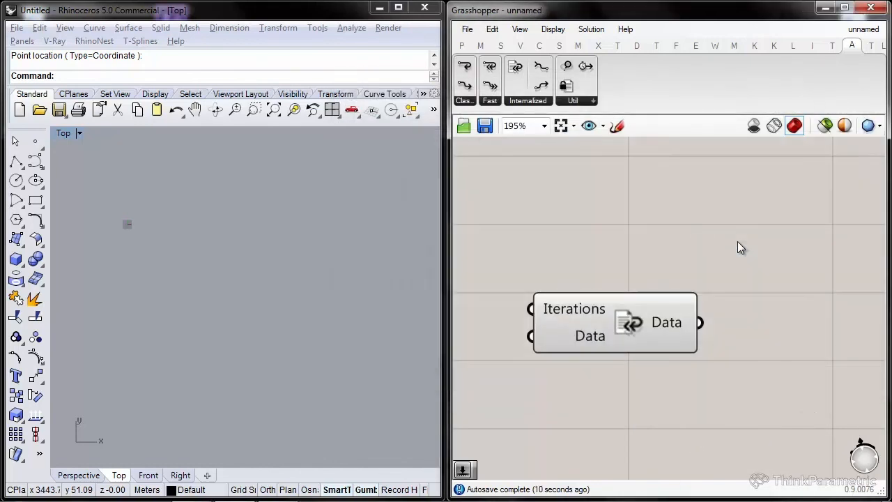
Create a number slider set to 10 and connect it to Run Loop's Iterations input
{"action": "left_click", "coordinate": [663, 297]}
{"action": "left_click", "coordinate": [648, 221]}
{"action": "right_click_drag", "start_coordinate": [649, 220], "coordinate": [720, 184]}
{"action": "mouse_move", "coordinate": [665, 265]}
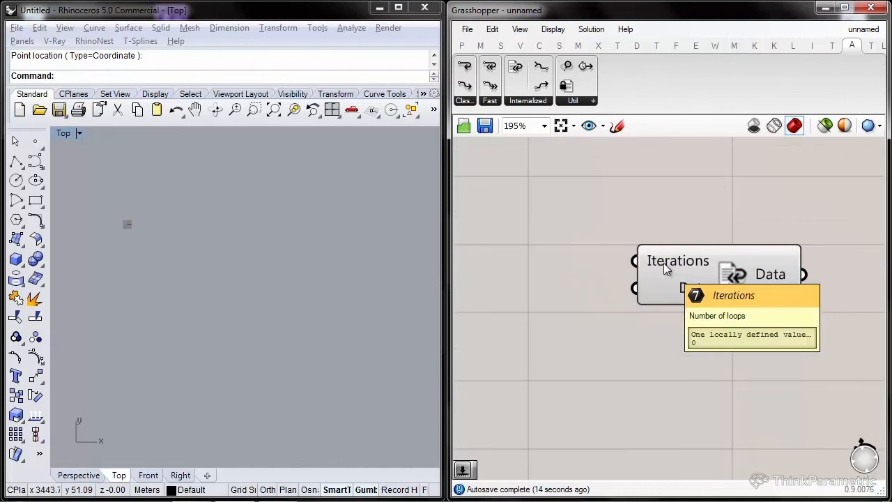
{"action": "right_click_drag", "start_coordinate": [664, 267], "coordinate": [741, 260]}
{"action": "double_click", "coordinate": [501, 234]}
{"action": "type", "text": "10"}
{"action": "key", "text": "Return"}
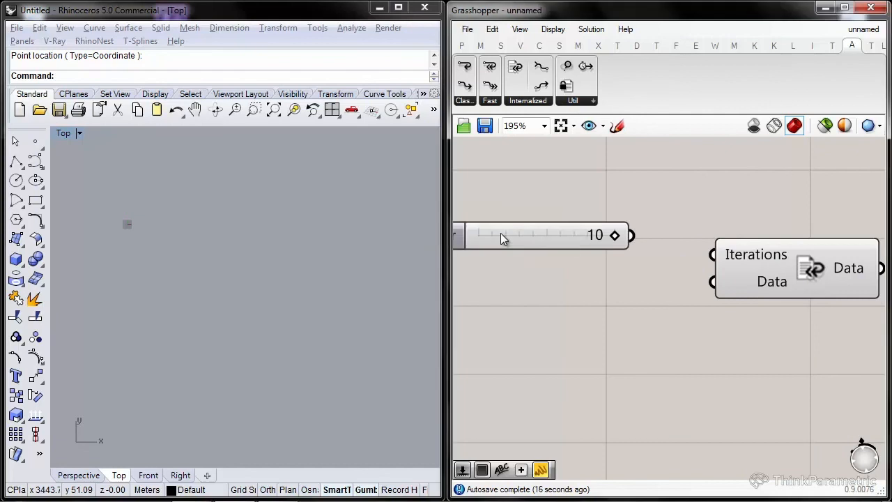
{"action": "left_click_drag", "start_coordinate": [712, 255], "coordinate": [631, 236]}
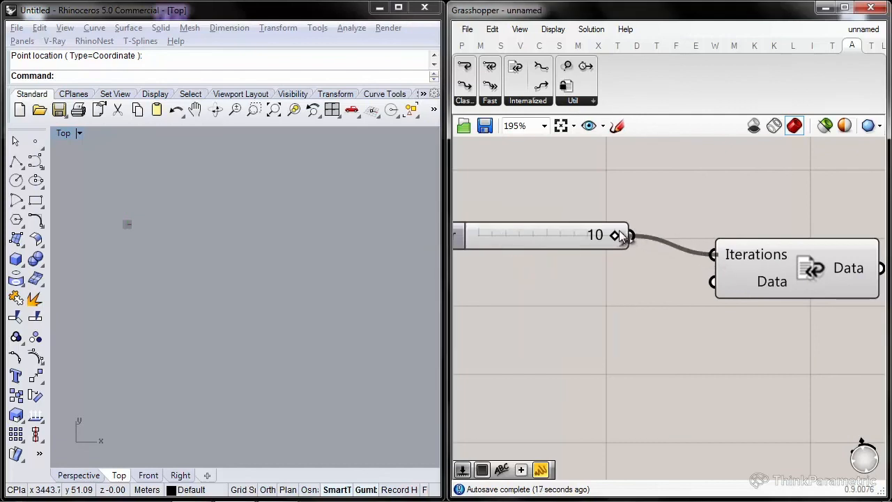
Create a number slider set to 1 and connect it to Run Loop's Data input
{"action": "double_click", "coordinate": [530, 343]}
{"action": "type", "text": "1"}
{"action": "key", "text": "Return"}
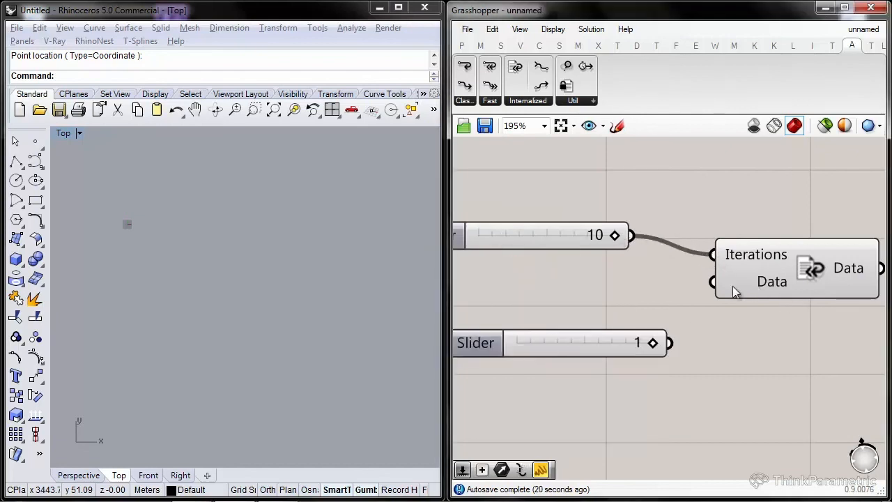
{"action": "left_click_drag", "start_coordinate": [720, 286], "coordinate": [709, 307]}
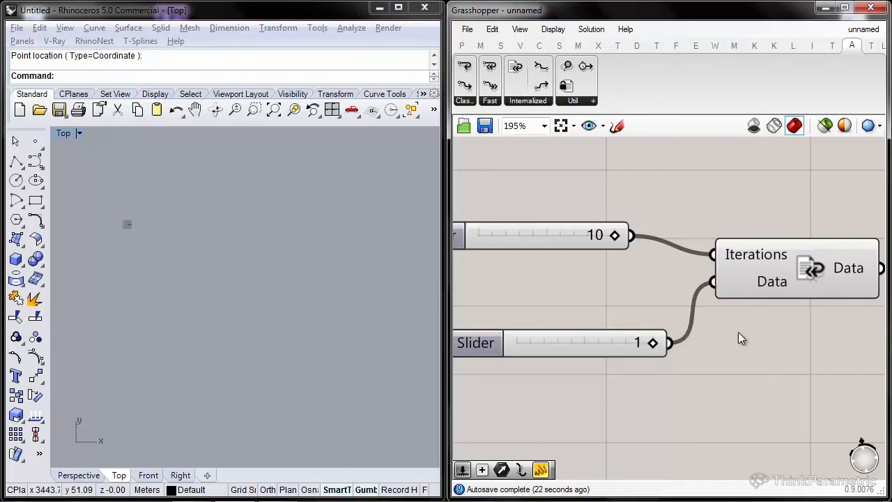
Place a Panel beside the Run Loop component and connect Run Loop's Data output to it
{"action": "right_click_drag", "start_coordinate": [740, 333], "coordinate": [630, 306]}
{"action": "right_click_drag", "start_coordinate": [754, 308], "coordinate": [644, 313]}
{"action": "double_click", "coordinate": [787, 285]}
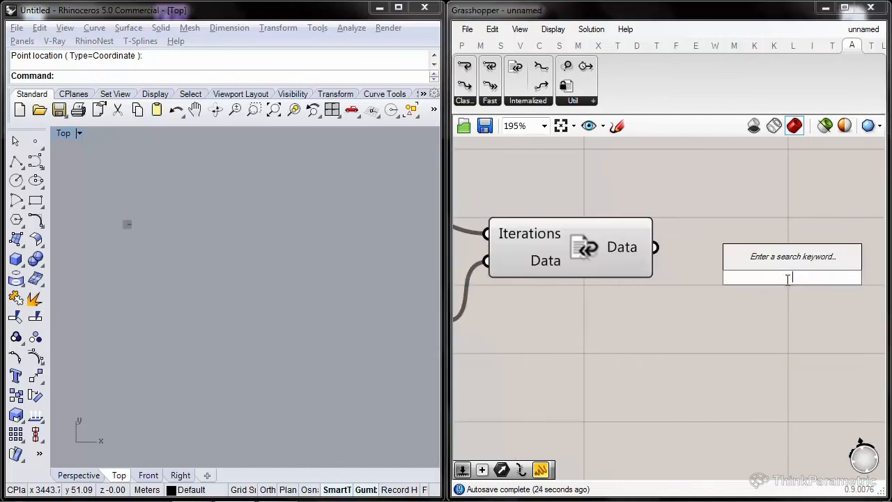
{"action": "type", "text": "pane"}
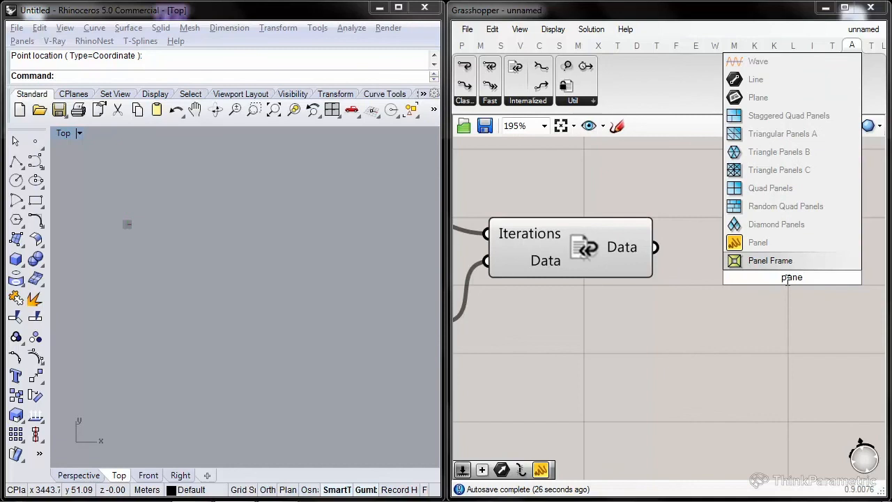
{"action": "key", "text": "Return"}
{"action": "left_click_drag", "start_coordinate": [654, 248], "coordinate": [681, 278]}
{"action": "right_click_drag", "start_coordinate": [681, 278], "coordinate": [626, 248]}
{"action": "right_click_drag", "start_coordinate": [558, 243], "coordinate": [677, 253]}
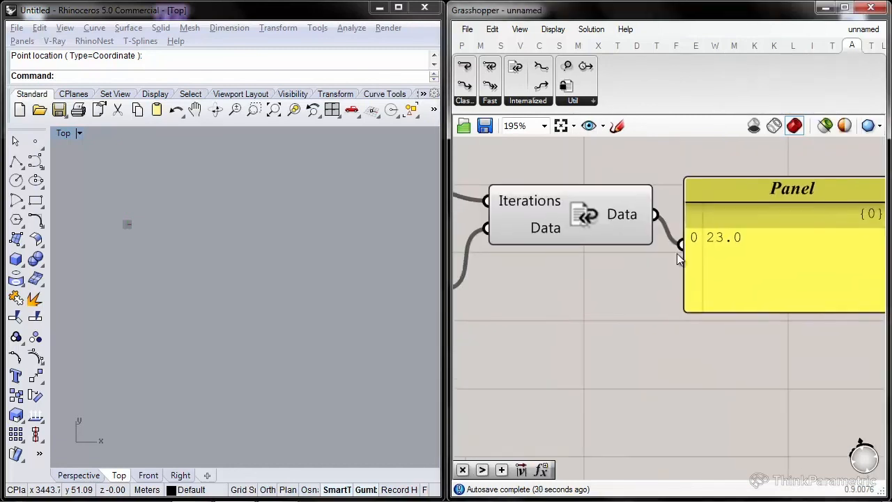
Enable the Record option on the Run Loop component and view the recorded iterations in the panel
{"action": "right_click", "coordinate": [586, 215]}
{"action": "left_click", "coordinate": [674, 326]}
{"action": "right_click_drag", "start_coordinate": [741, 280], "coordinate": [817, 251]}
{"action": "right_click_drag", "start_coordinate": [778, 219], "coordinate": [741, 198]}
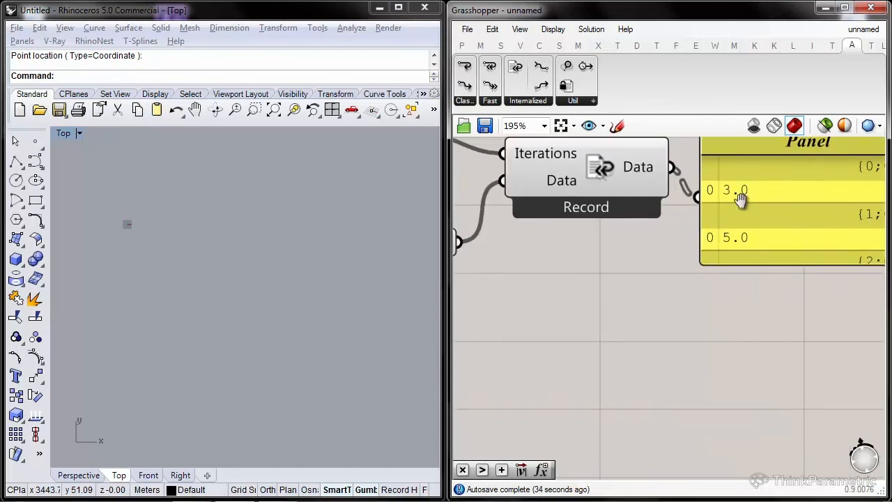
{"action": "right_click_drag", "start_coordinate": [763, 249], "coordinate": [777, 280]}
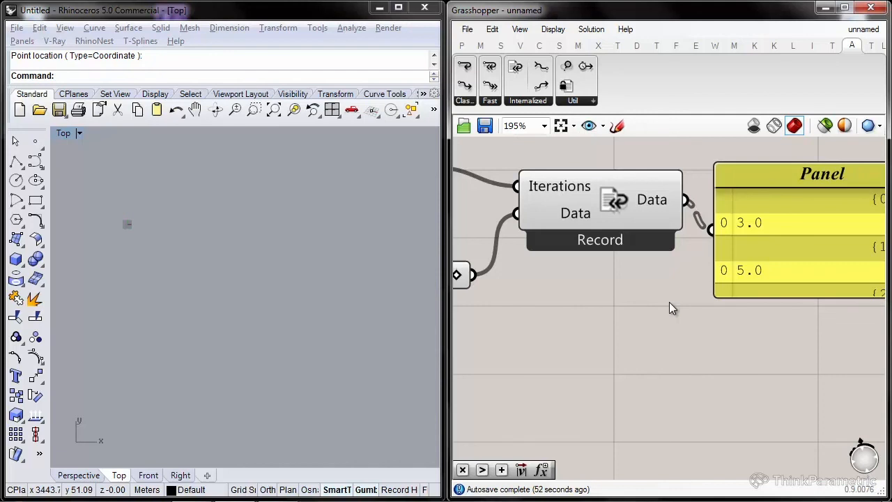
{"action": "right_click_drag", "start_coordinate": [653, 395], "coordinate": [714, 367]}
{"action": "scroll", "coordinate": [696, 351], "scroll_direction": "down", "scroll_amount": 1}
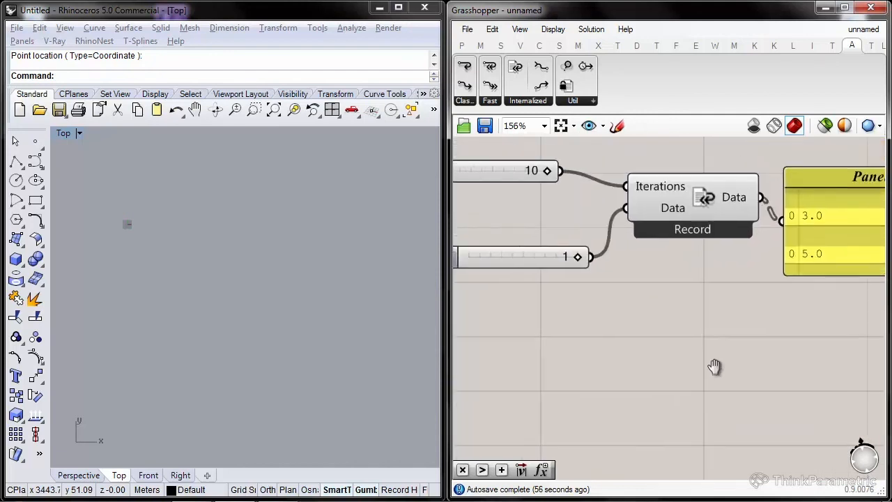
{"action": "right_click_drag", "start_coordinate": [787, 329], "coordinate": [753, 333]}
{"action": "right_click_drag", "start_coordinate": [612, 385], "coordinate": [713, 395]}
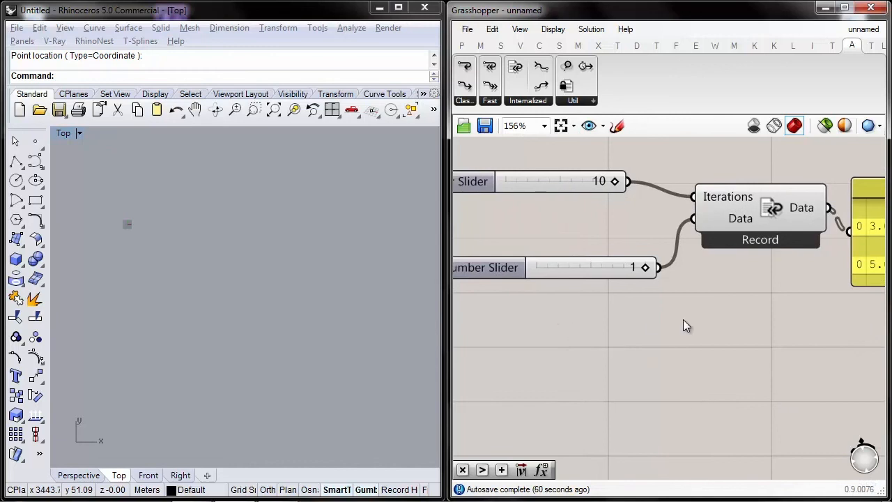
{"action": "left_click", "coordinate": [562, 186]}
{"action": "left_click", "coordinate": [722, 315]}
{"action": "right_click_drag", "start_coordinate": [731, 314], "coordinate": [645, 285]}
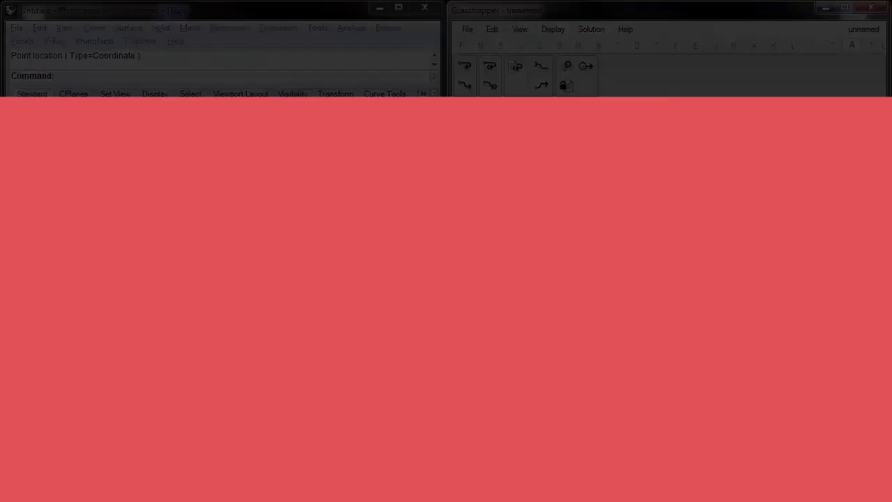